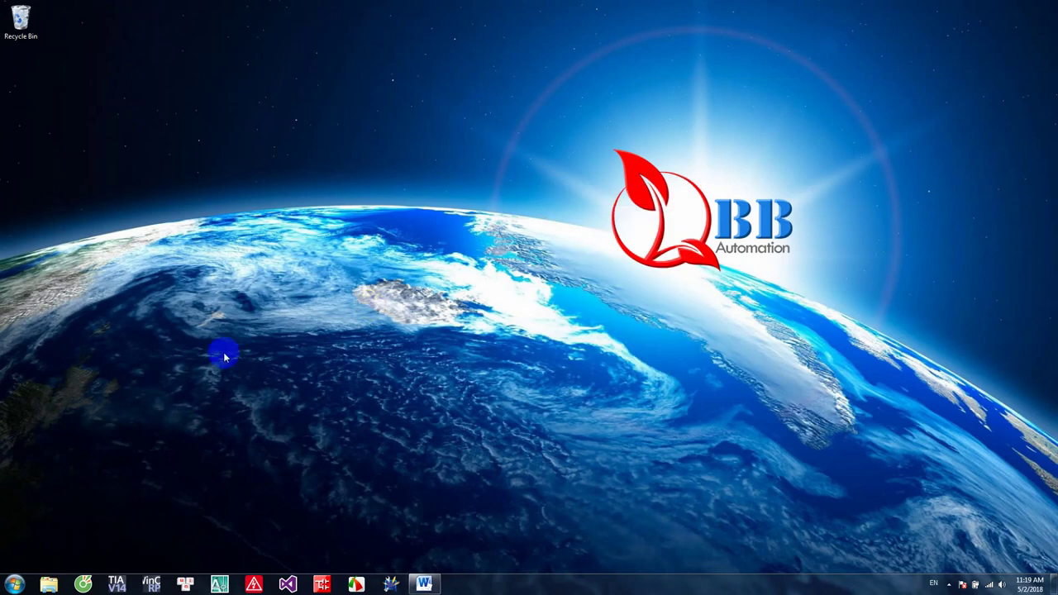
Start TIA Portal V14 and create a new project named "bài 9 lập trình điều khiển động cơ servo, bước (PTO)".
click(116, 583)
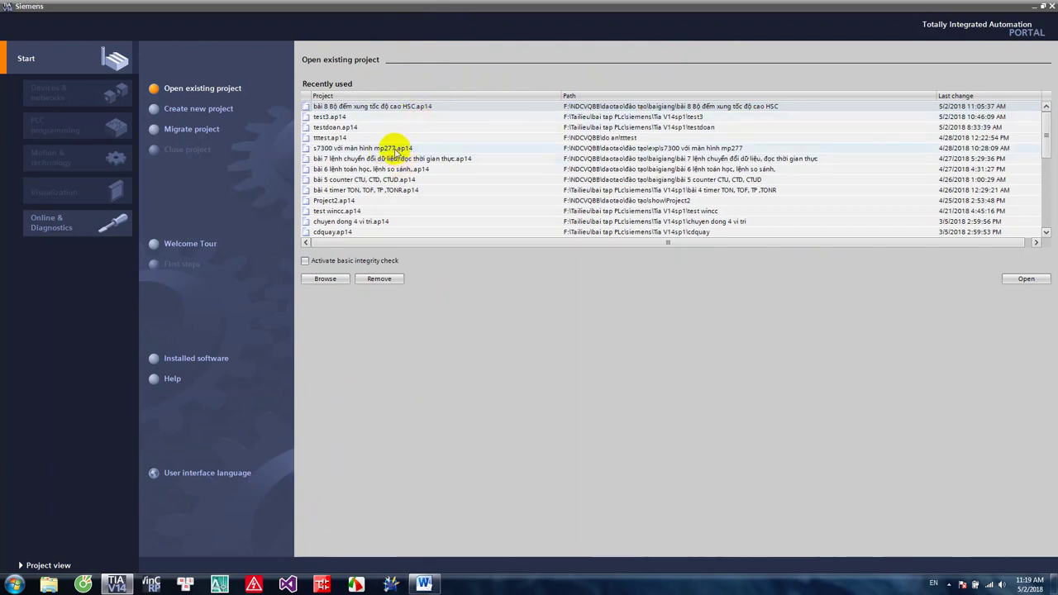
click(208, 114)
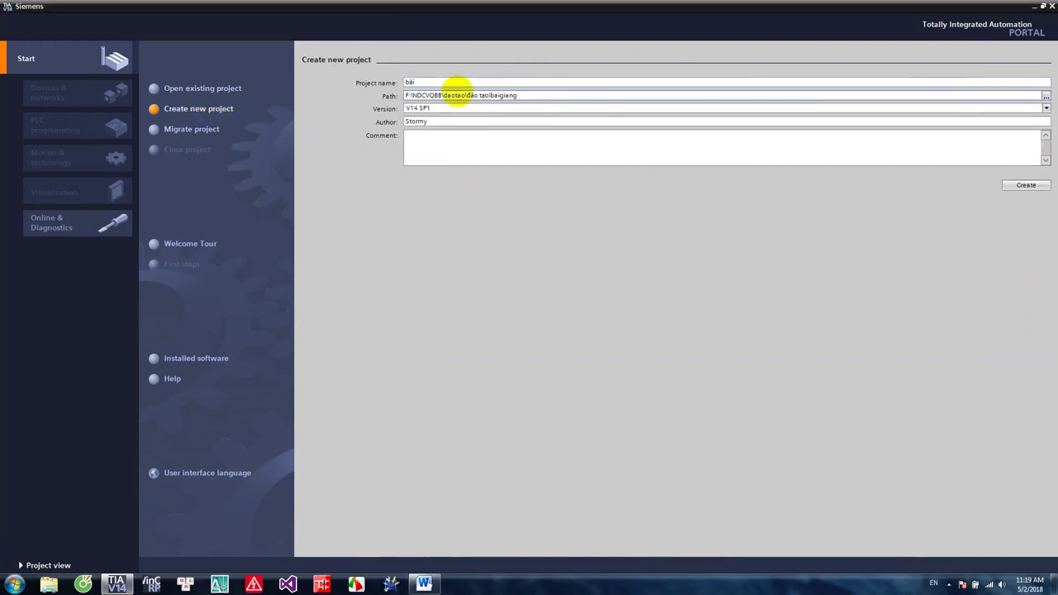
text(bài 9 dieu)
key(BackSpace)
text(o, bước)
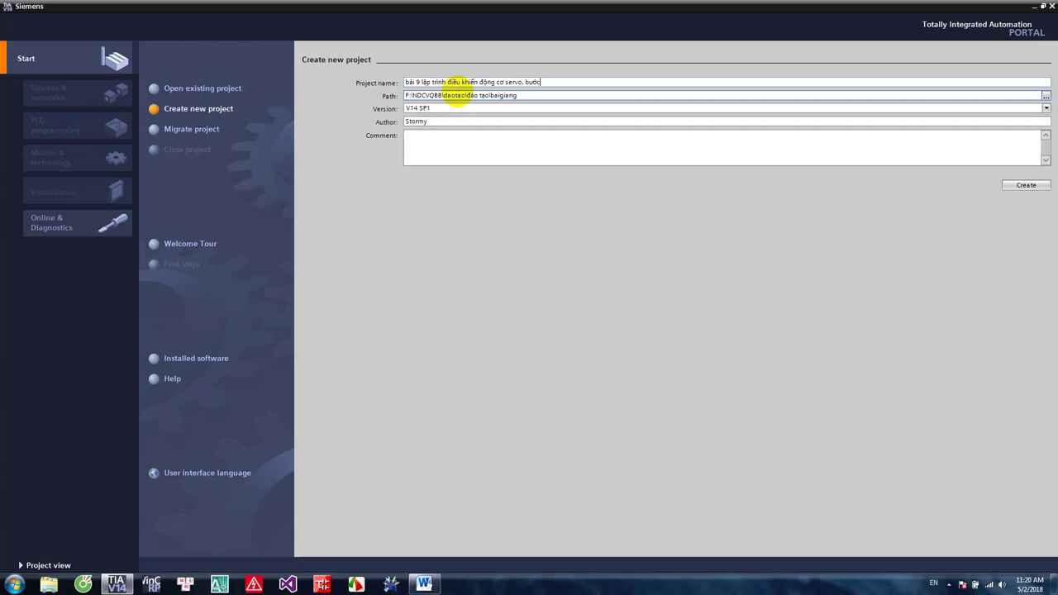
text( (PTO)
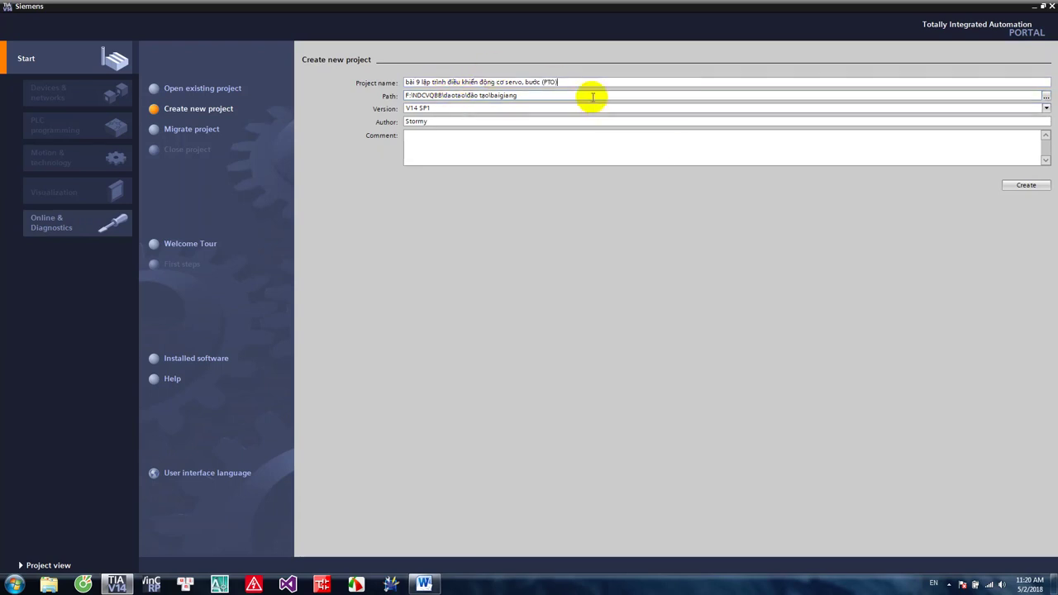
click(1029, 186)
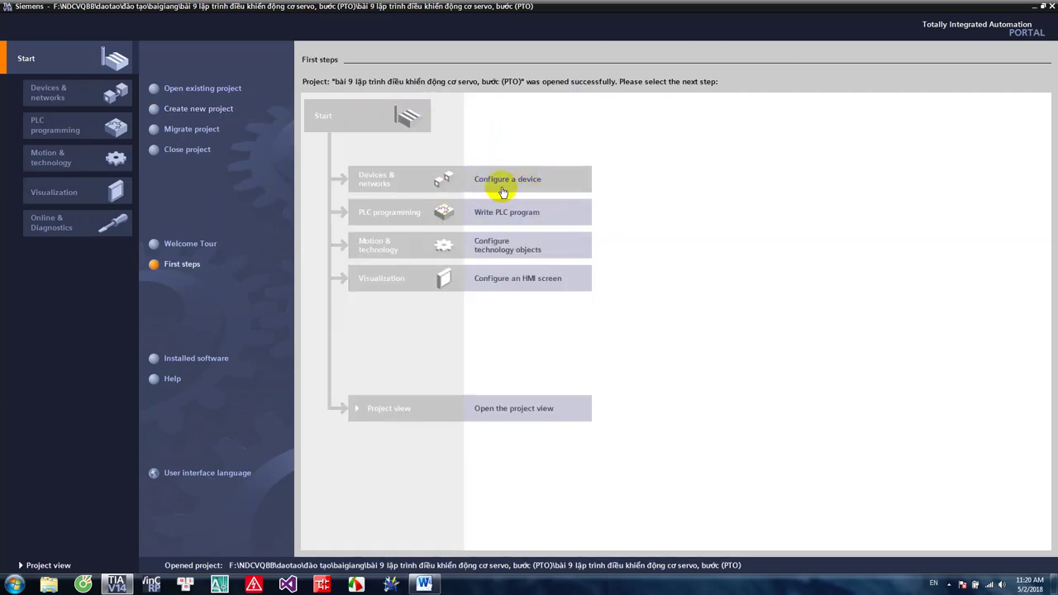
Add an Unspecified CPU 1200 controller (6ES7 2XX-XXXXX-XXXX, version V4.2) from the SIMATIC S7-1200 family as PLC_1.
click(499, 183)
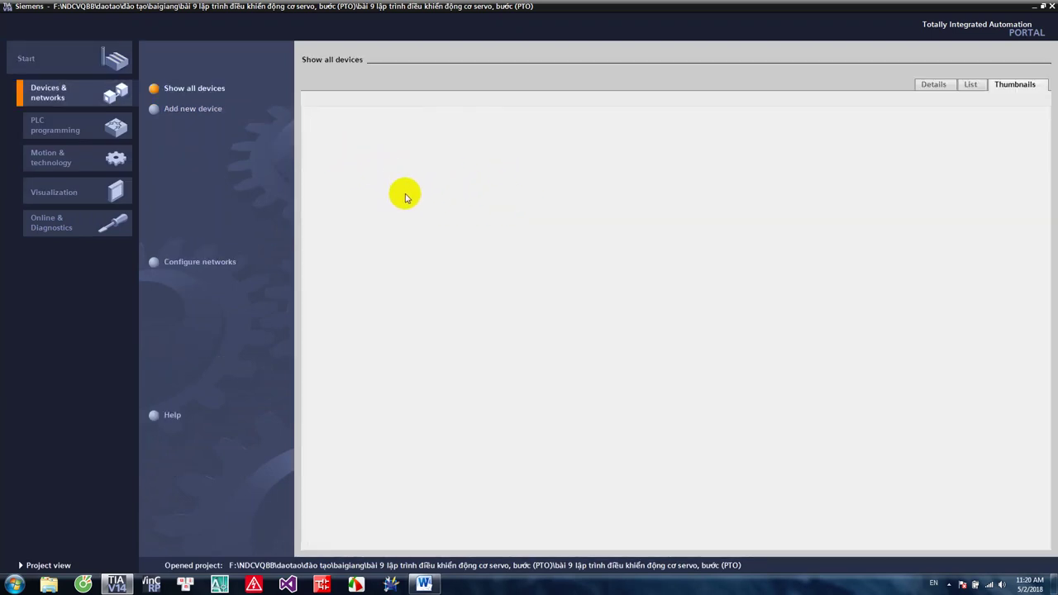
click(183, 109)
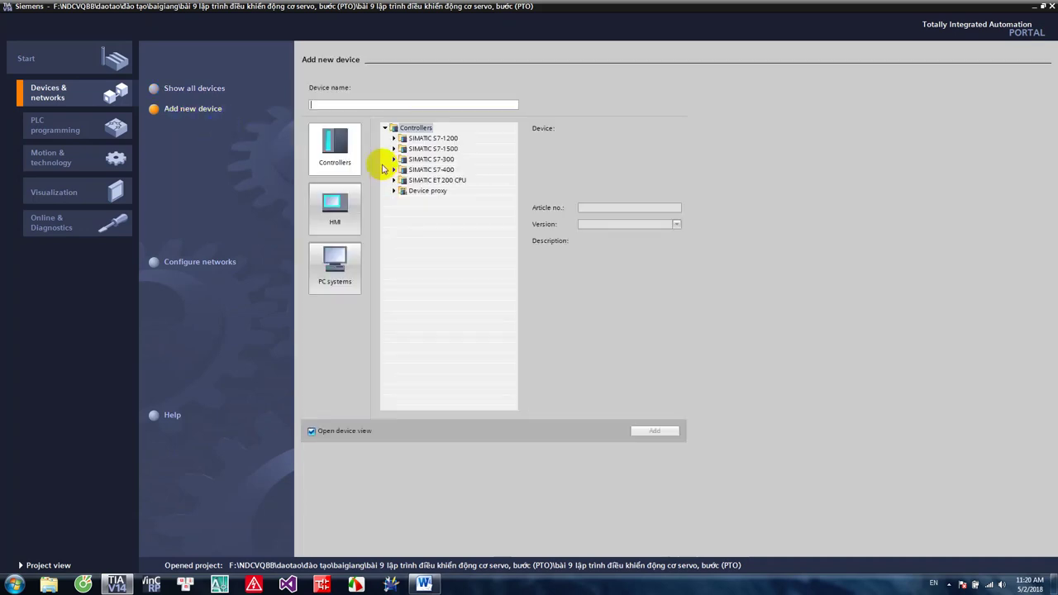
click(394, 138)
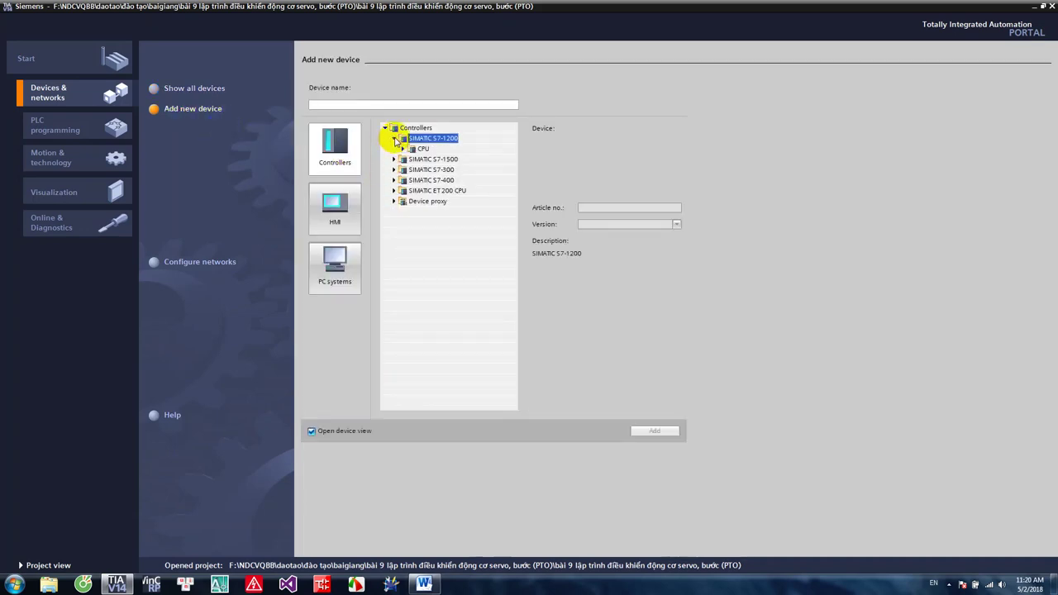
click(402, 149)
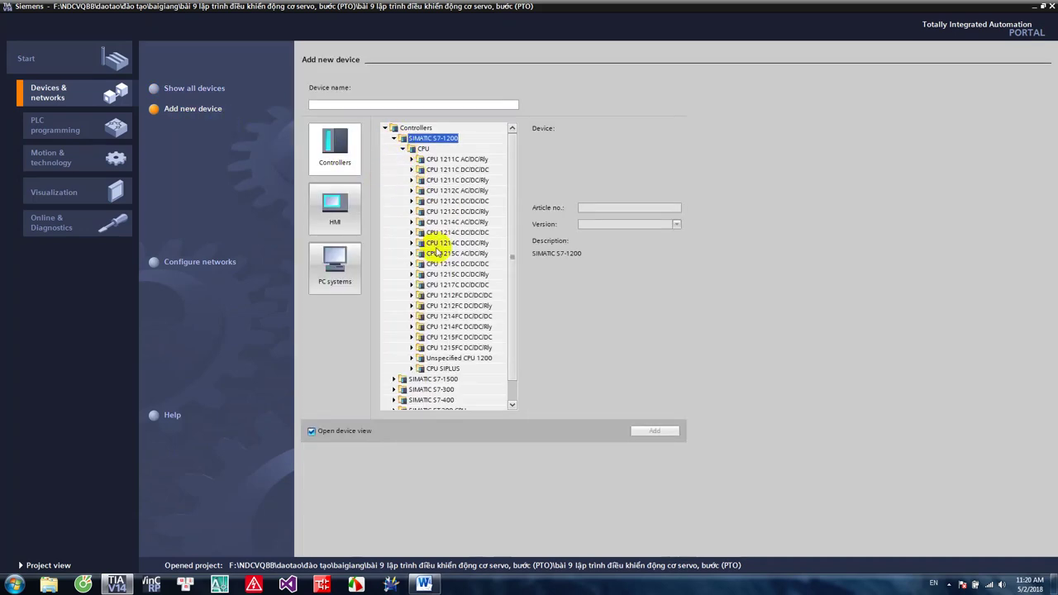
click(411, 358)
click(467, 368)
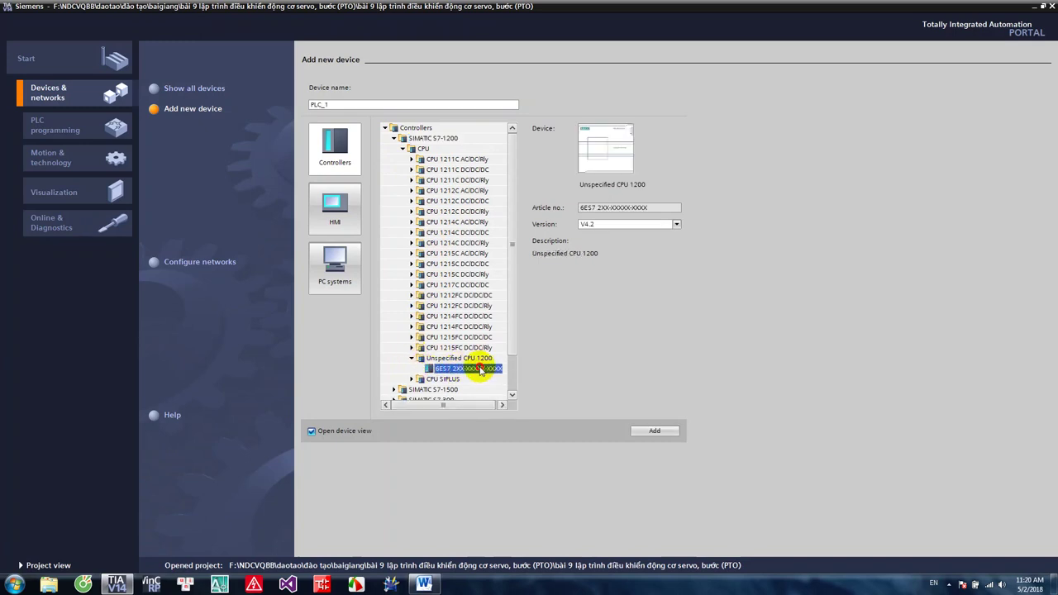
double_click(479, 369)
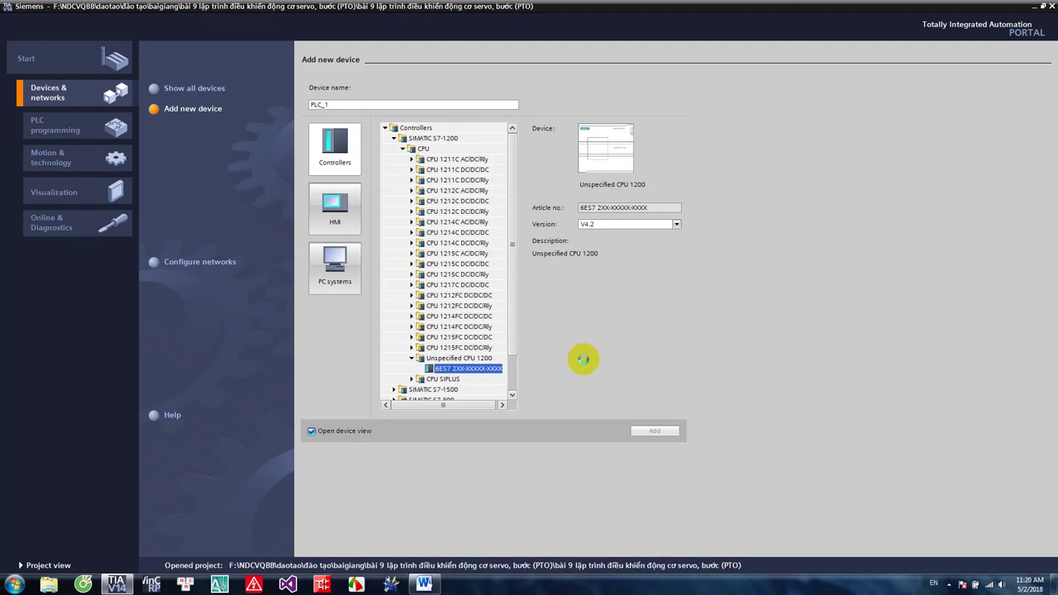
Switch to the Word document and review the S7-1200 training lesson list, especially Bài 9 on servo and stepper control, before returning to TIA Portal.
click(424, 584)
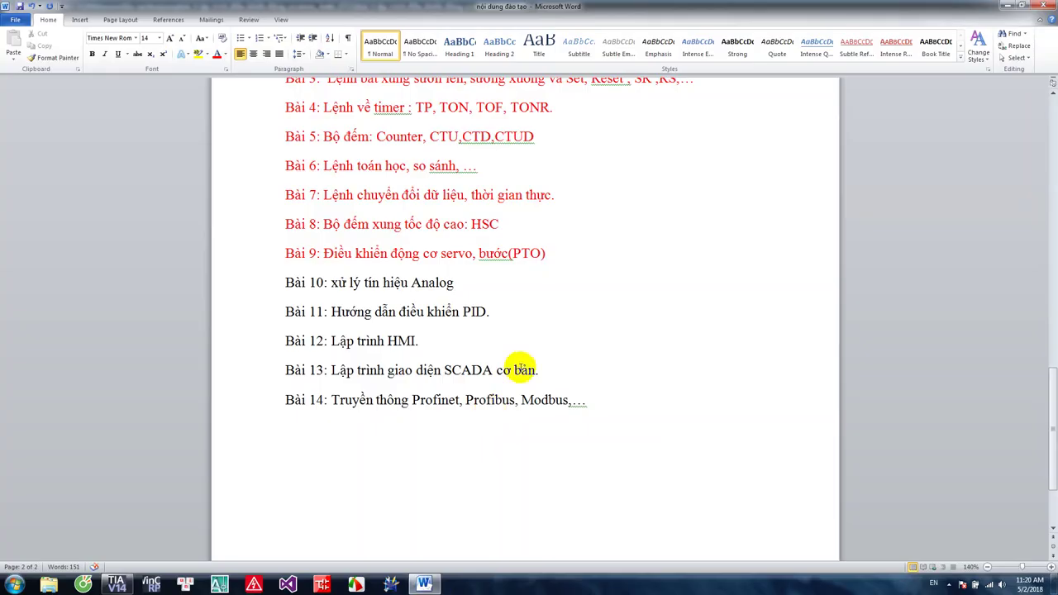
drag(466, 285, 208, 265)
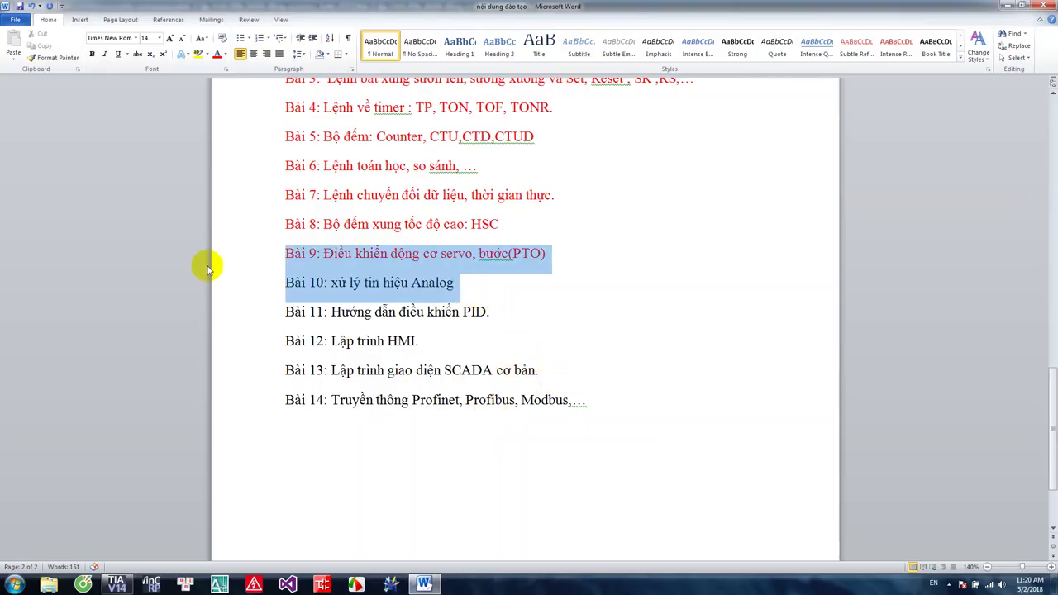
click(504, 306)
scroll(502, 359, up, 1)
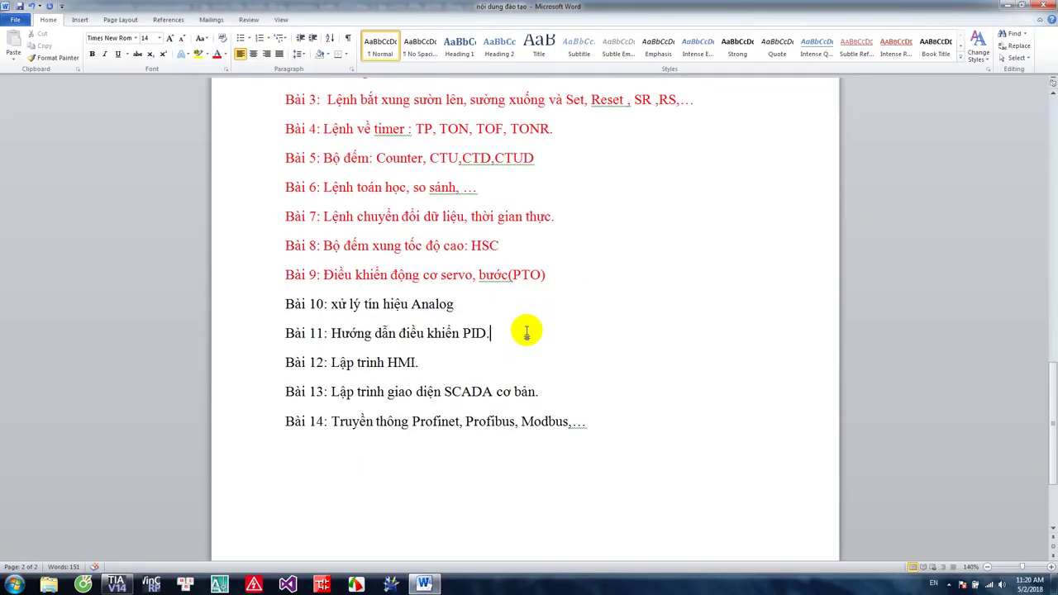
scroll(529, 331, down, 2)
scroll(525, 331, up, 3)
scroll(558, 373, up, 3)
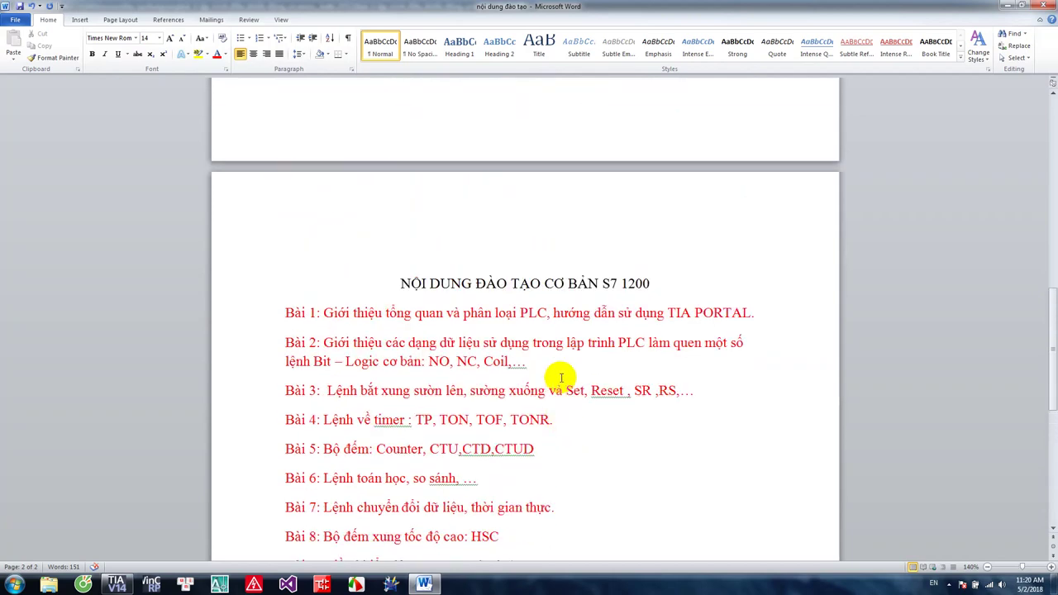
scroll(545, 372, down, 4)
scroll(540, 371, up, 2)
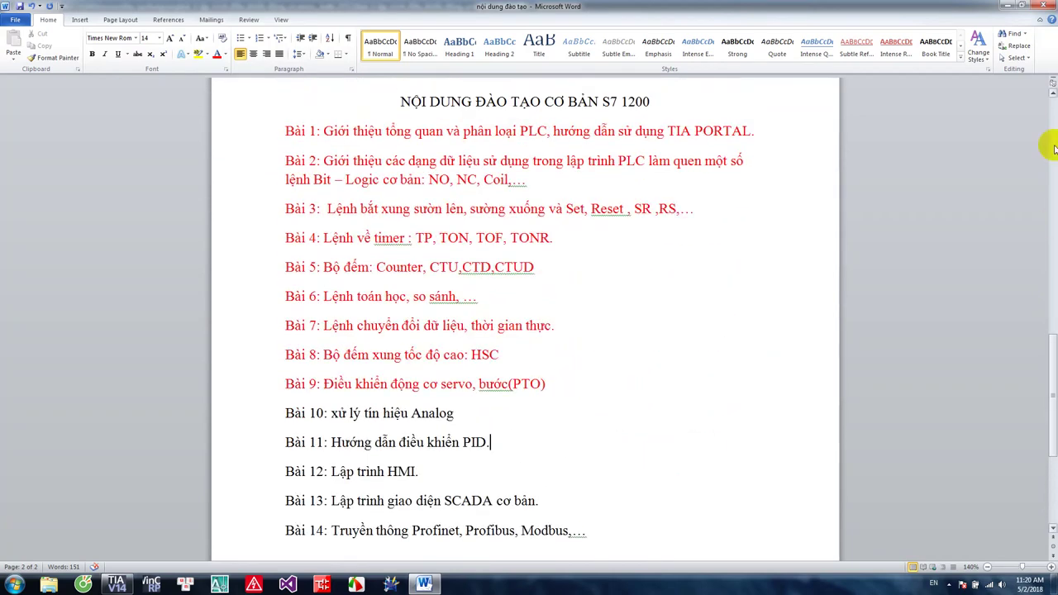
click(1007, 5)
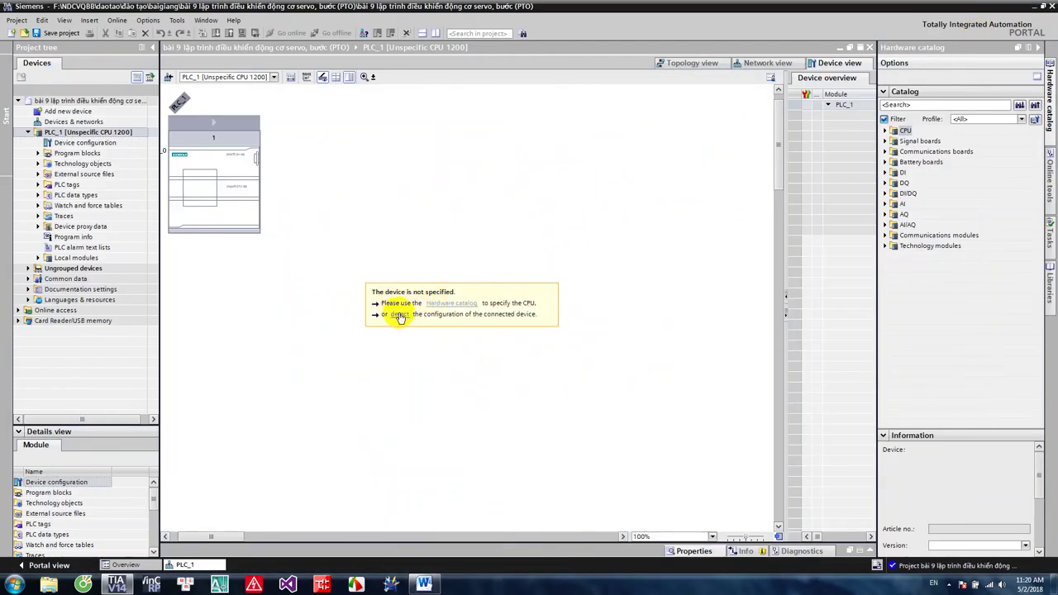
Detect the hardware configuration of the connected PLC over the PN/IE interface and expand PLC_1's program blocks in the project tree.
click(397, 315)
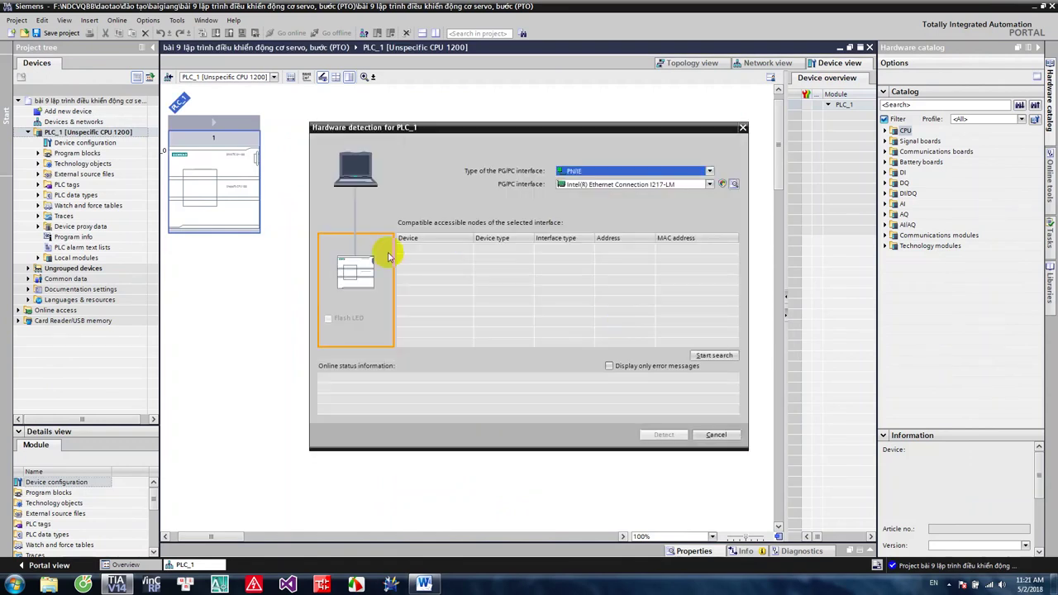
click(715, 354)
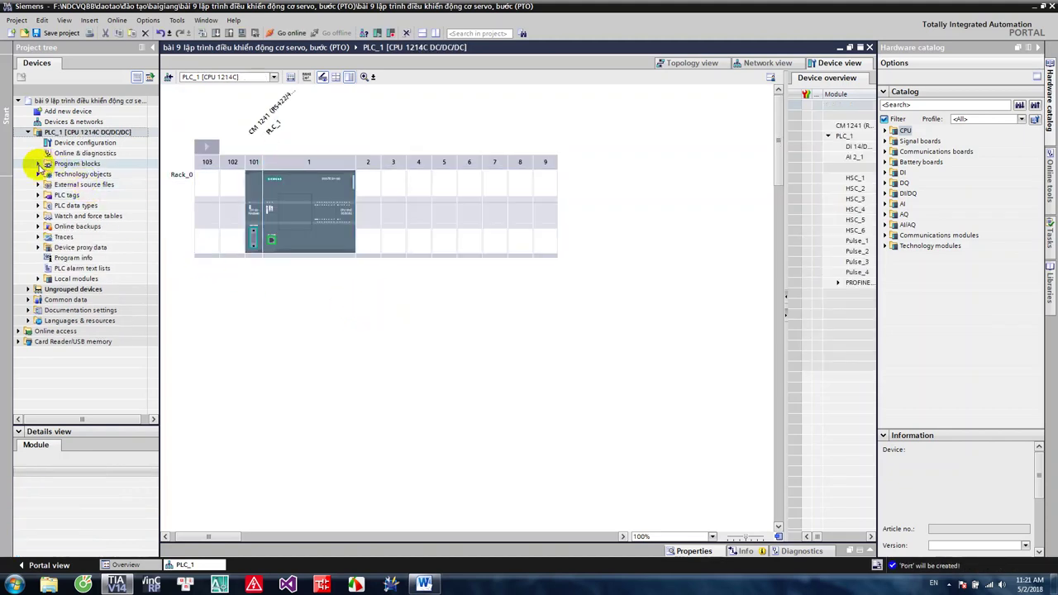
click(38, 164)
click(420, 337)
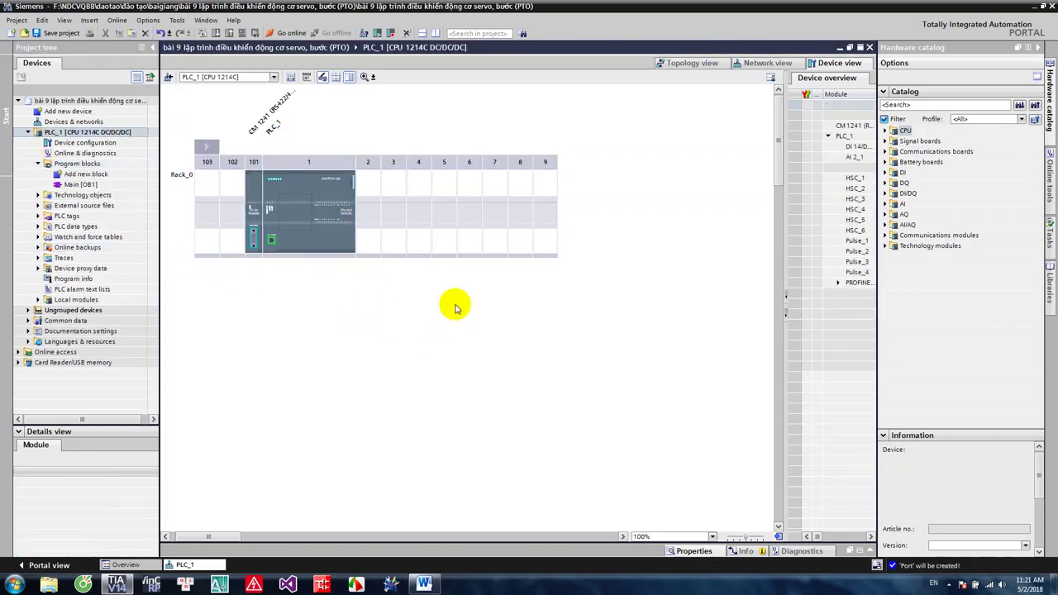
Open the properties of the CPU 1214C in slot 1 of the rack.
click(330, 244)
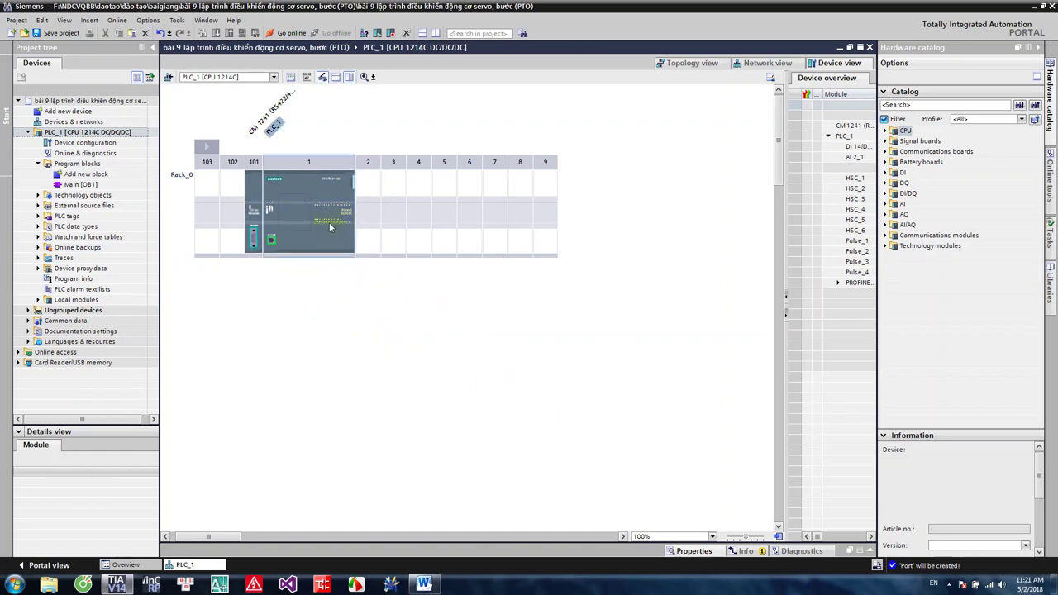
right_click(328, 199)
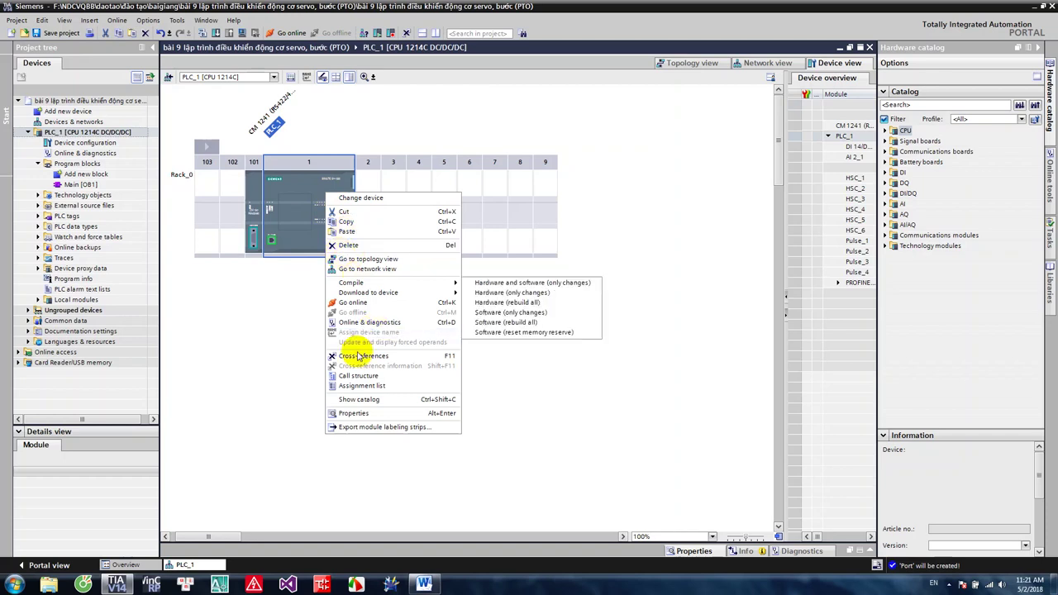
click(281, 333)
click(324, 220)
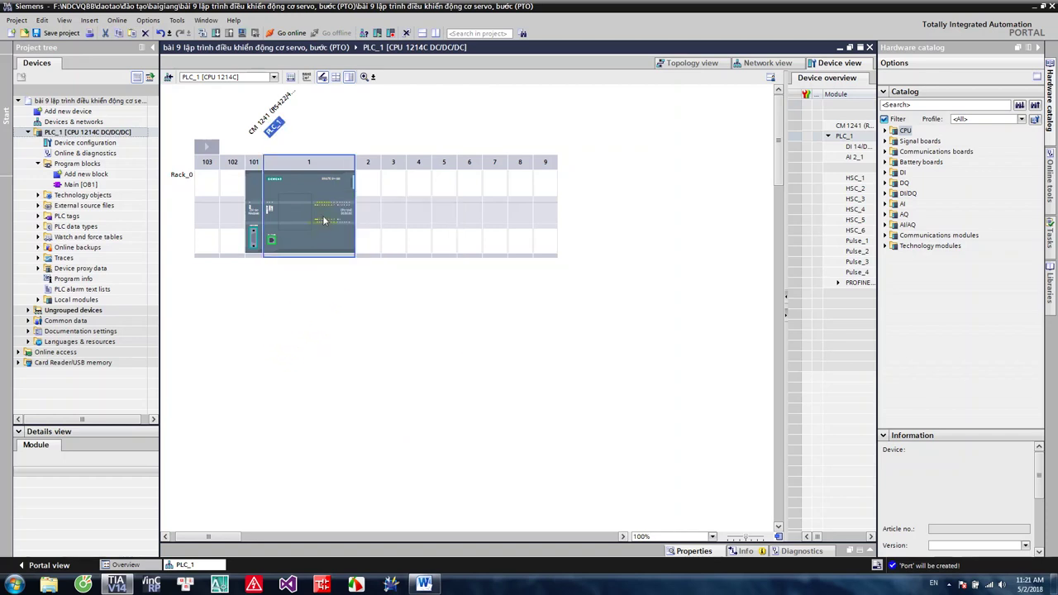
right_click(328, 199)
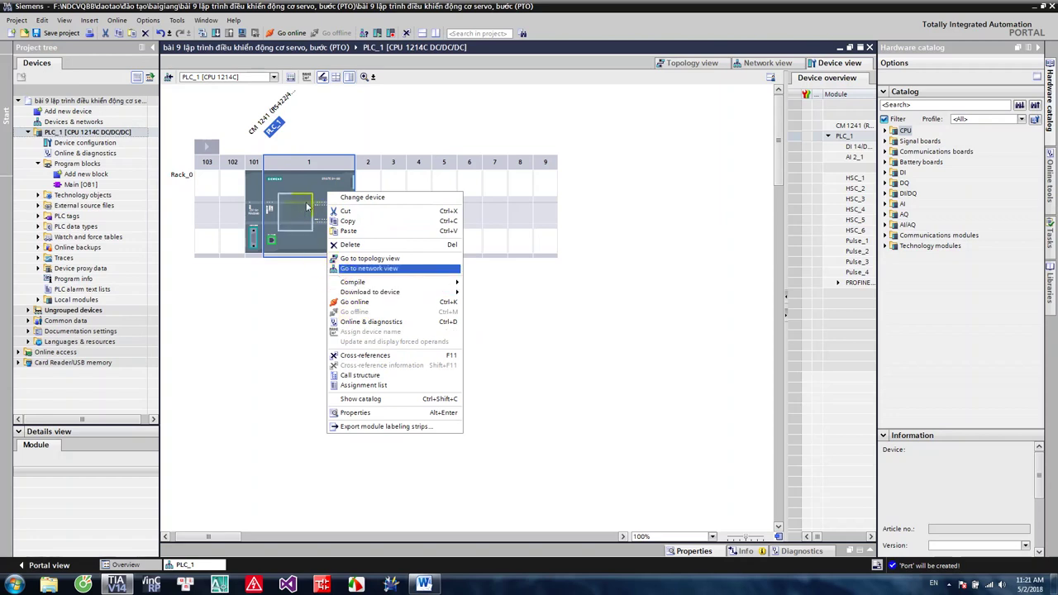
click(305, 294)
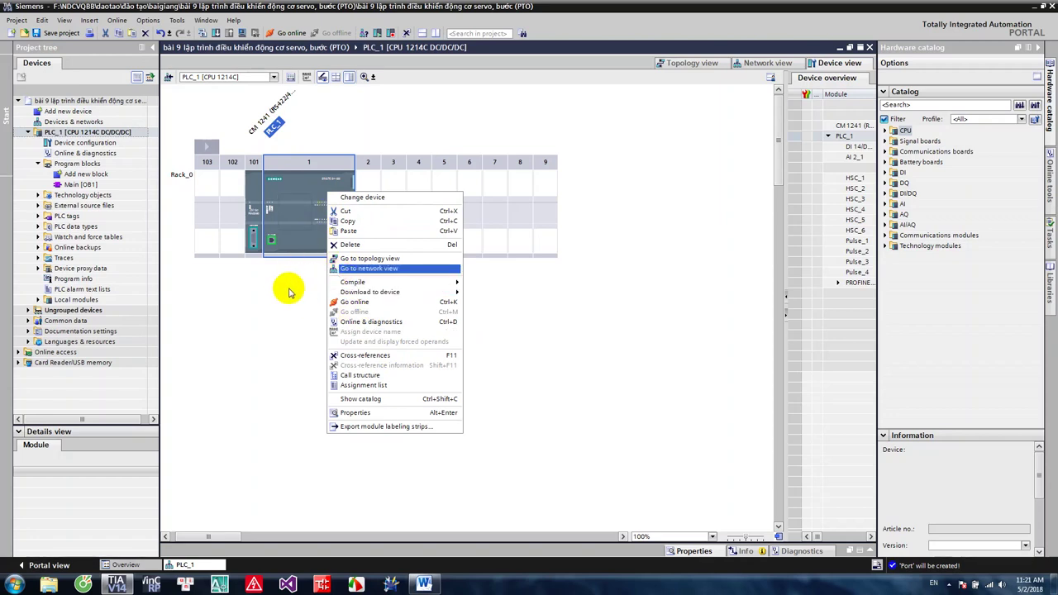
click(375, 419)
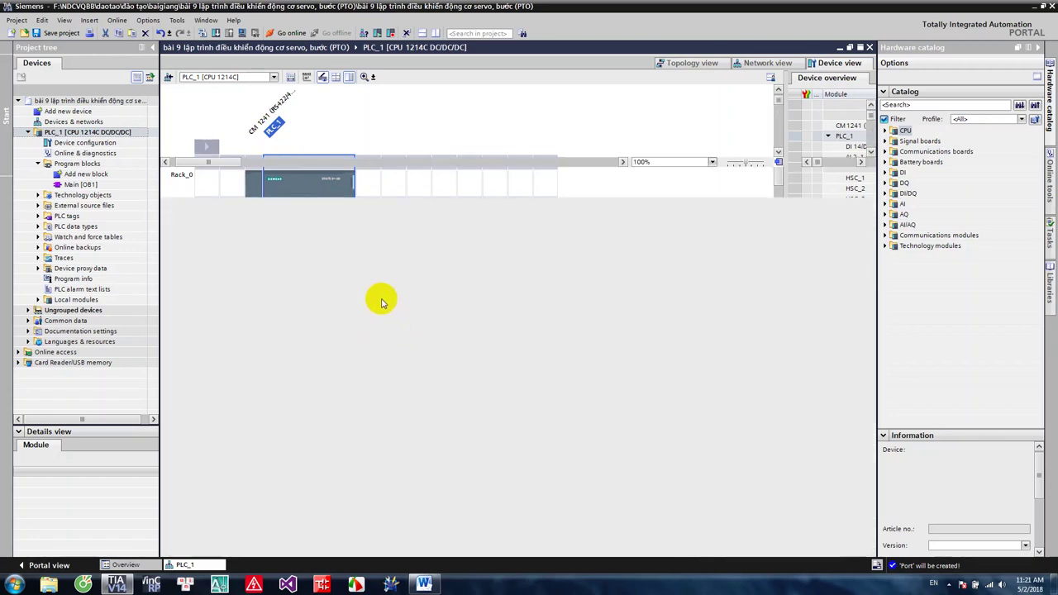
Collapse the DI 14/DQ 10 and high speed counter groups and display the PTO1/PWM1 pulse generator settings in the CPU properties.
scroll(436, 295, down, 10)
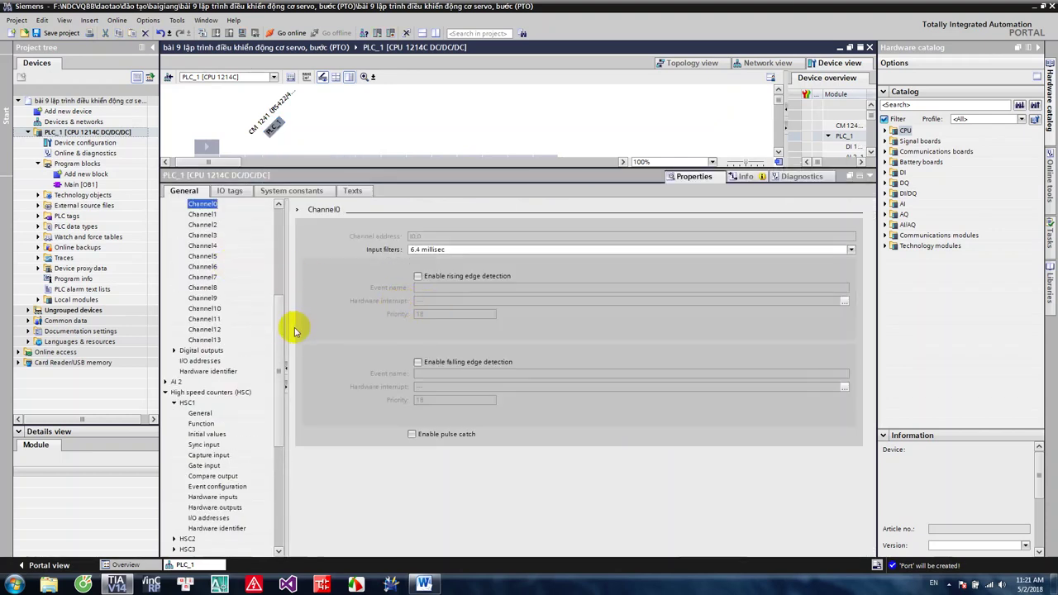
drag(283, 330, 279, 246)
click(183, 361)
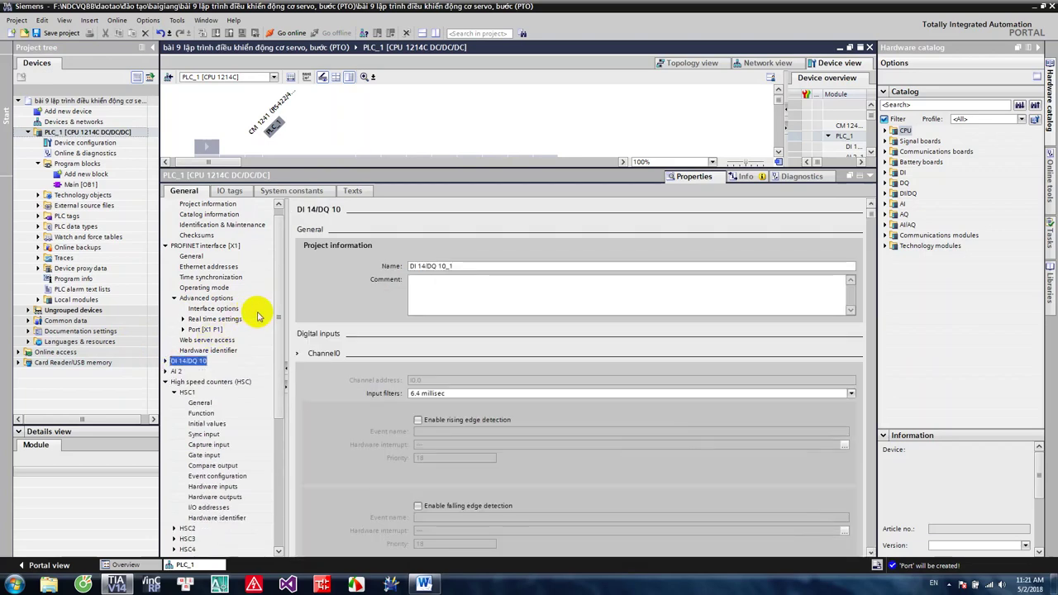
drag(276, 305, 279, 377)
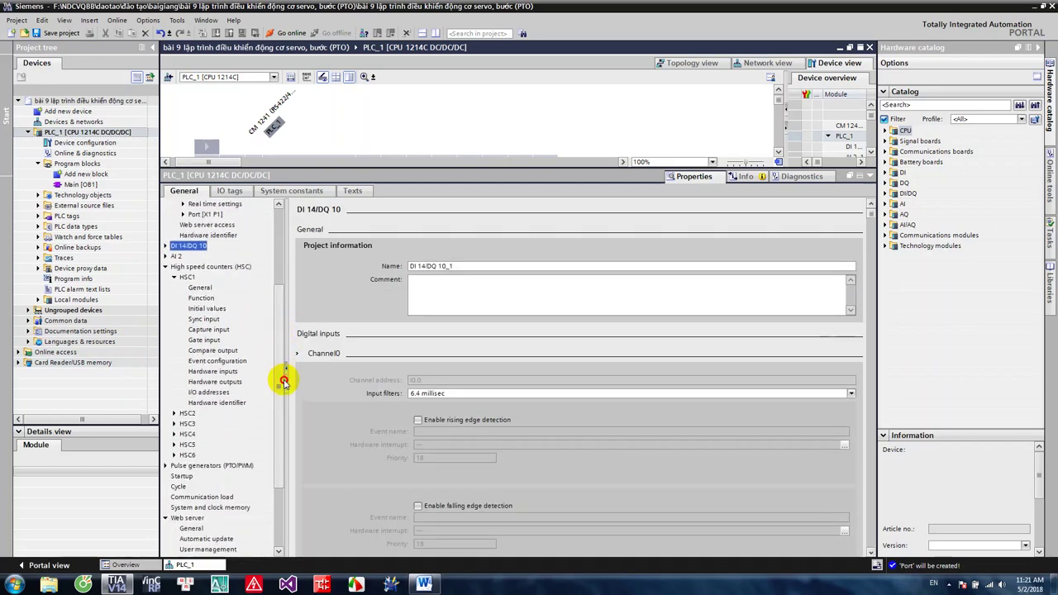
click(165, 277)
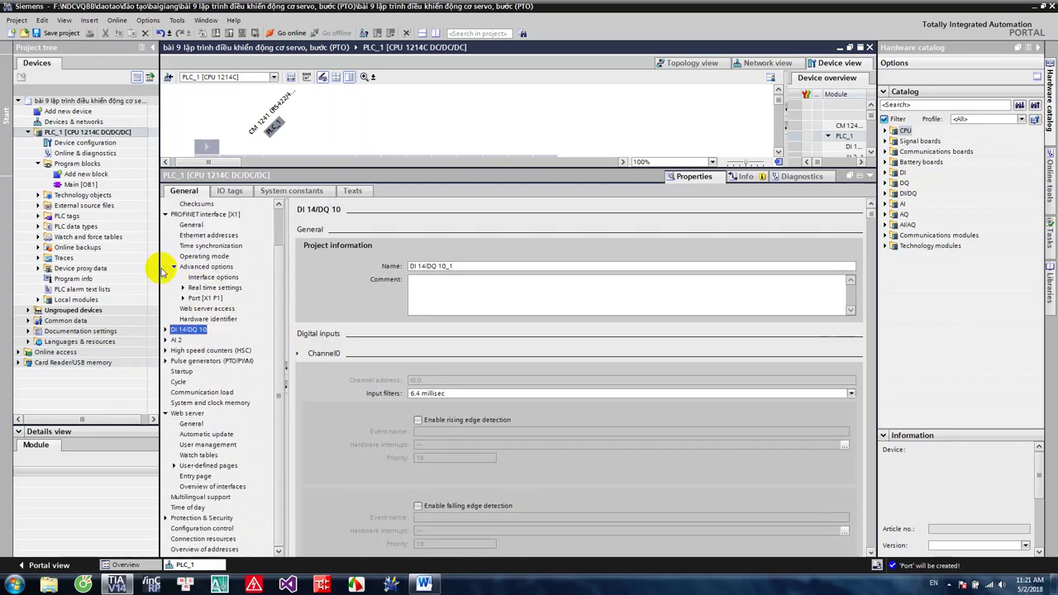
click(166, 361)
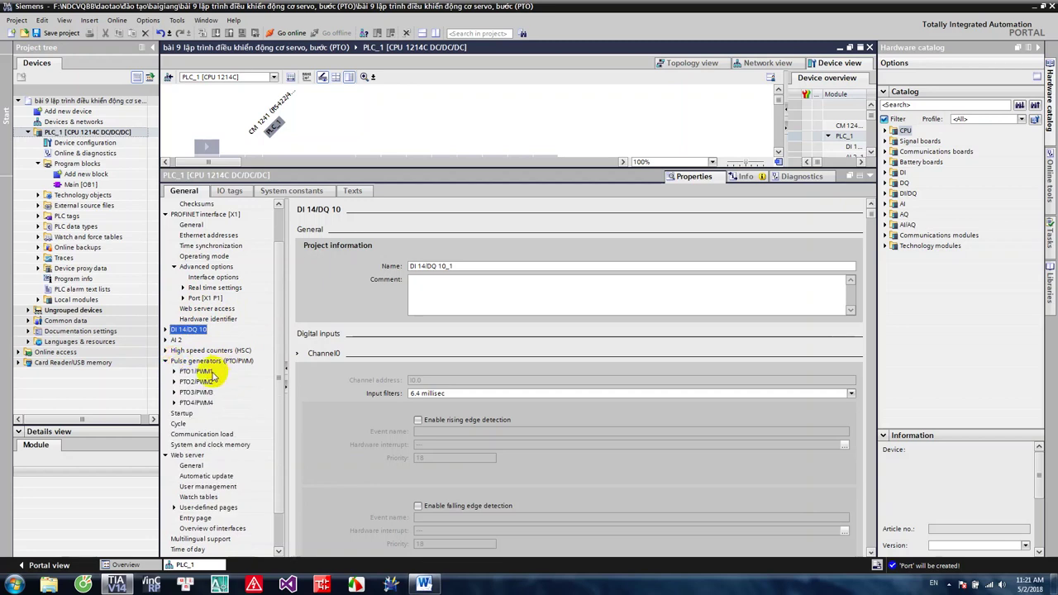
click(177, 371)
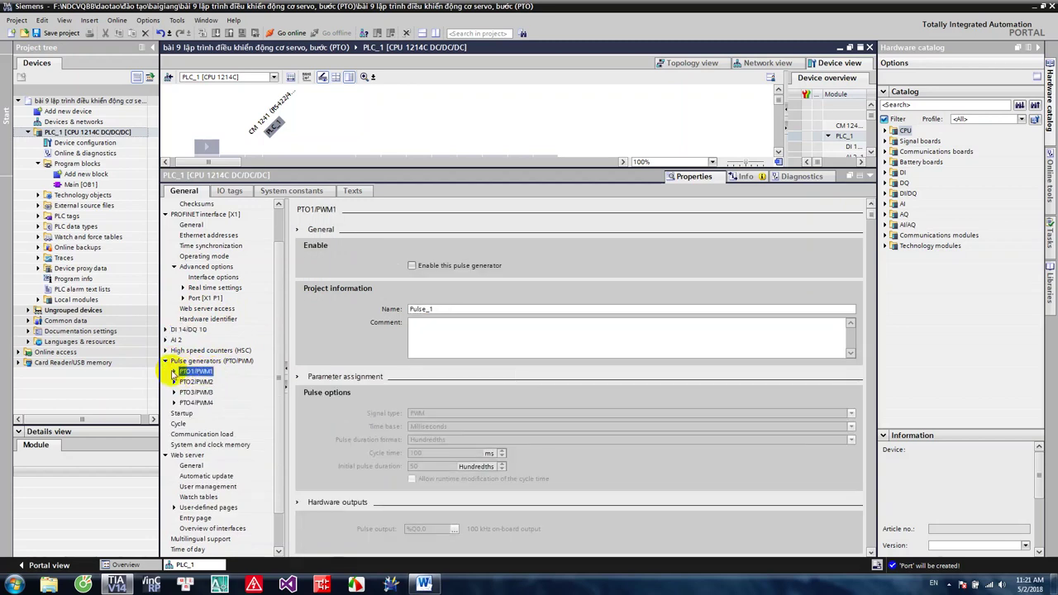
click(173, 372)
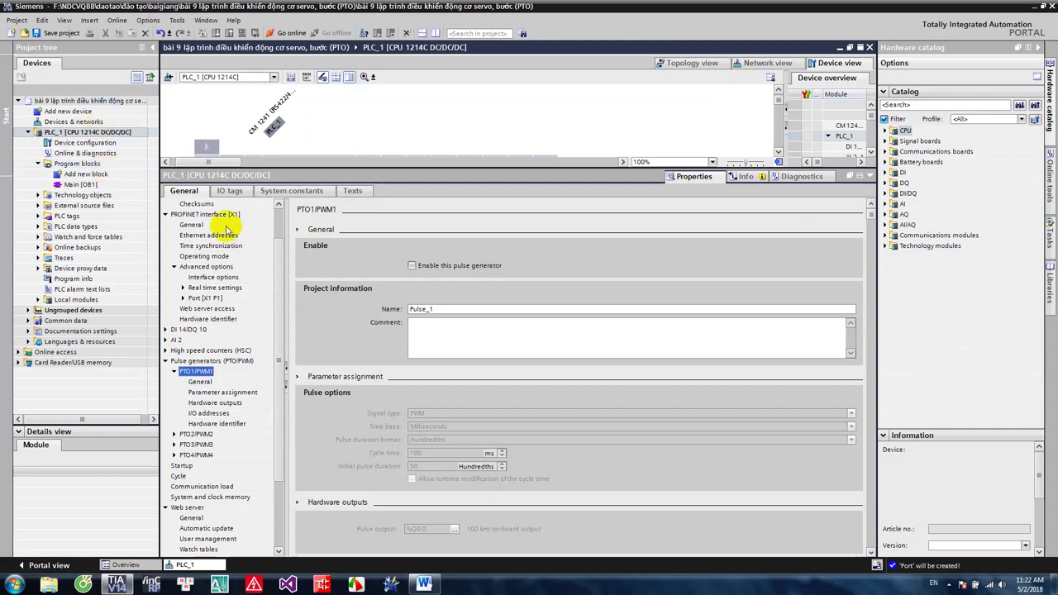
click(206, 384)
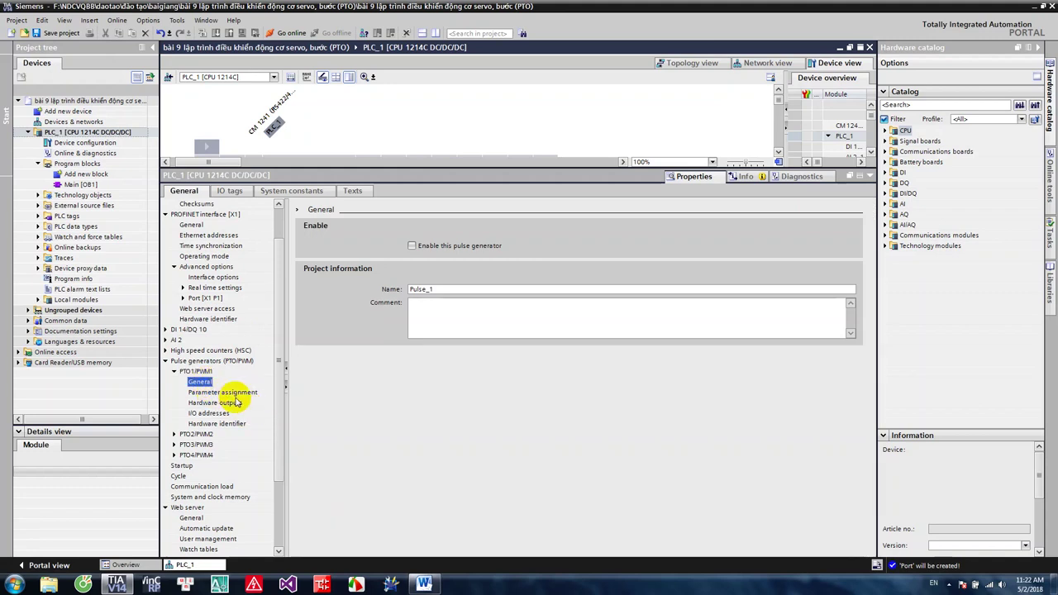
click(196, 371)
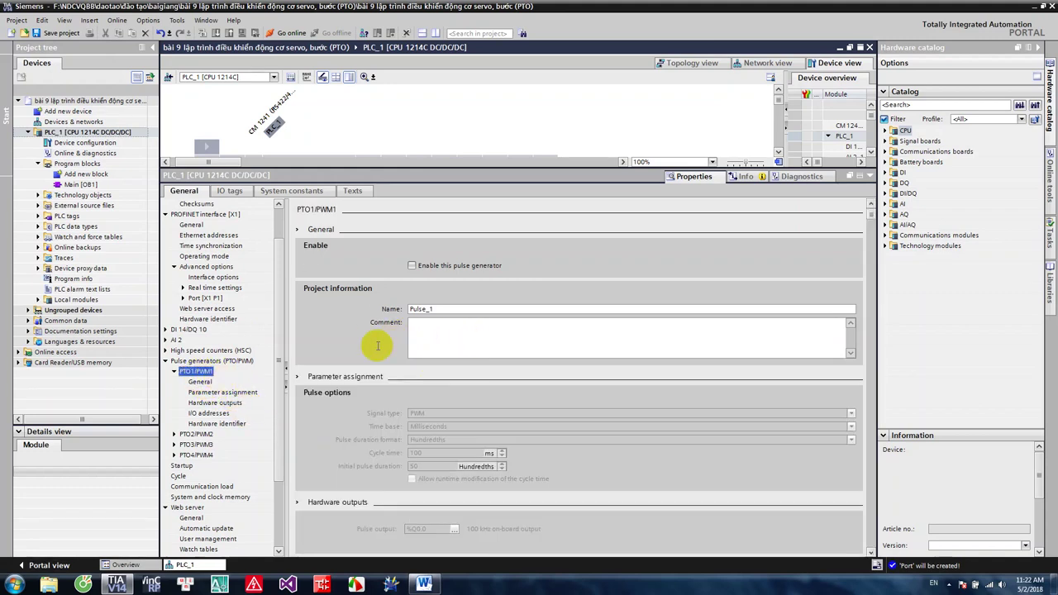
Enable the PTO1/PWM1 pulse generator and name it "truc x".
click(412, 265)
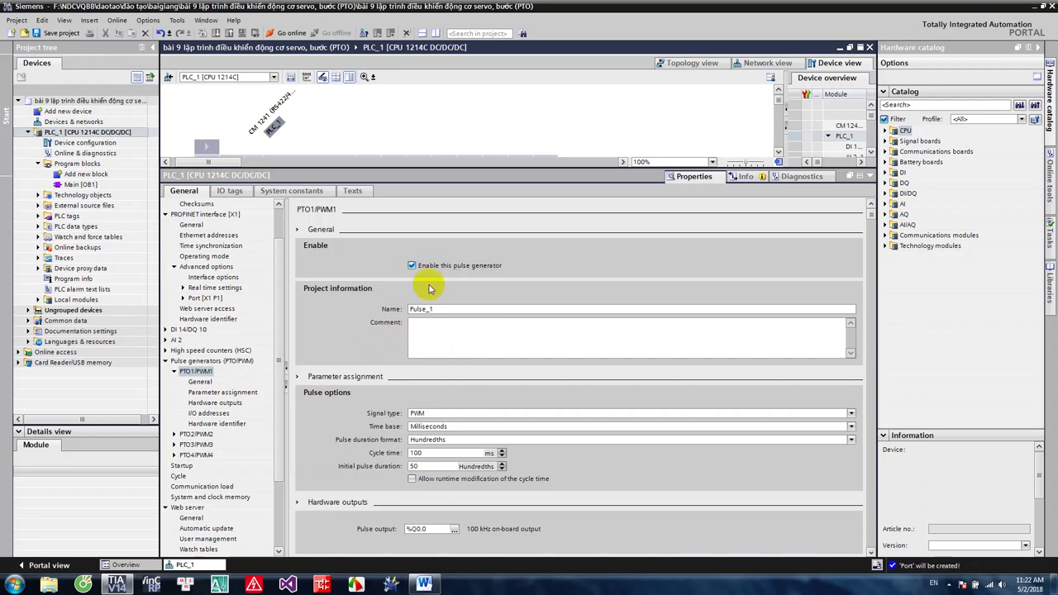
click(200, 382)
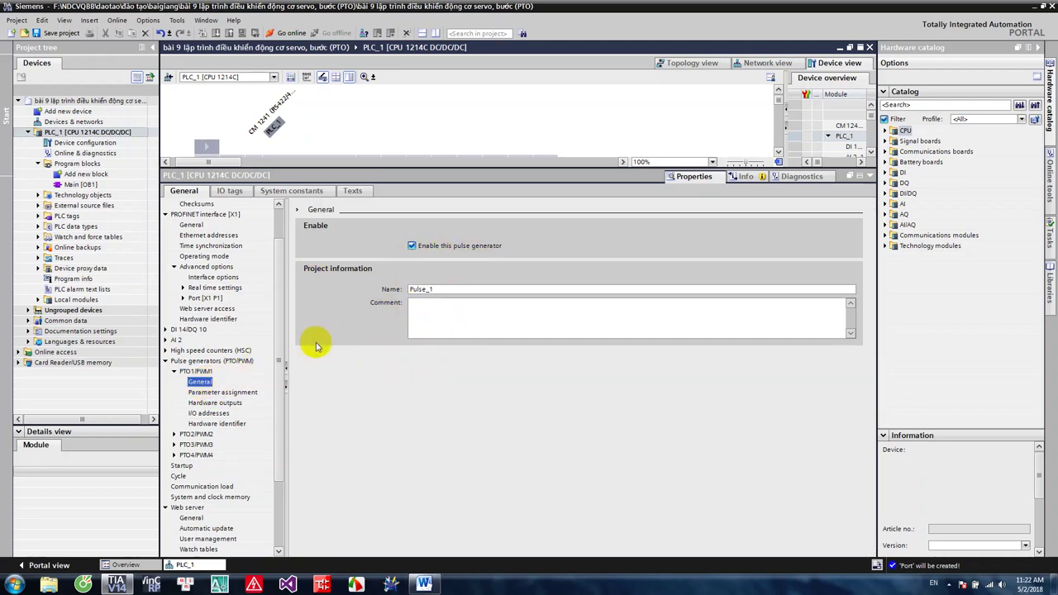
drag(410, 289, 526, 261)
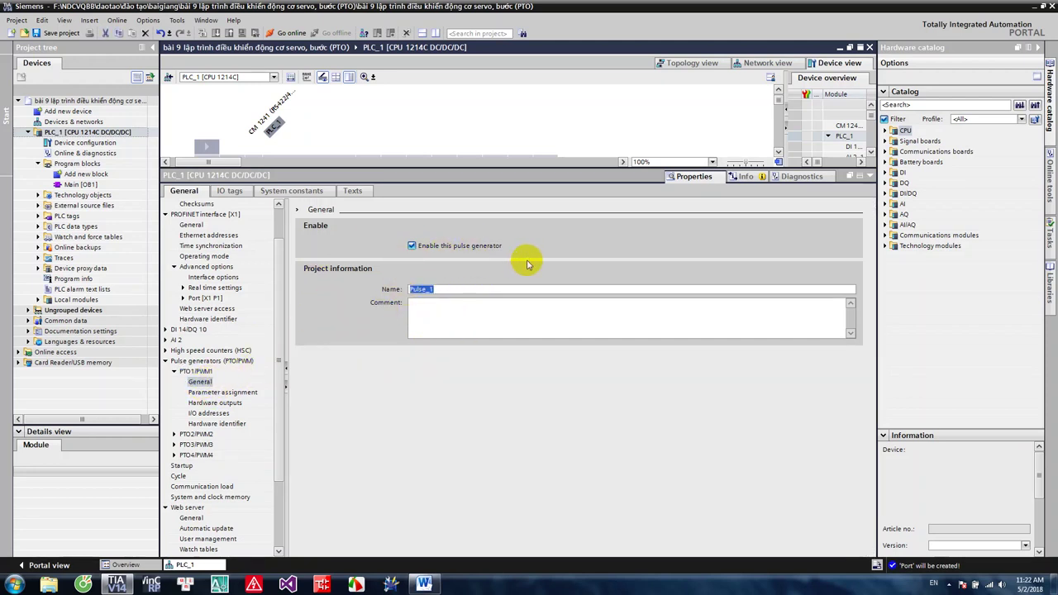
text(trucz)
Set the PTO1/PWM1 signal type to PTO (pulse A and direction B) in its parameter assignment.
click(231, 392)
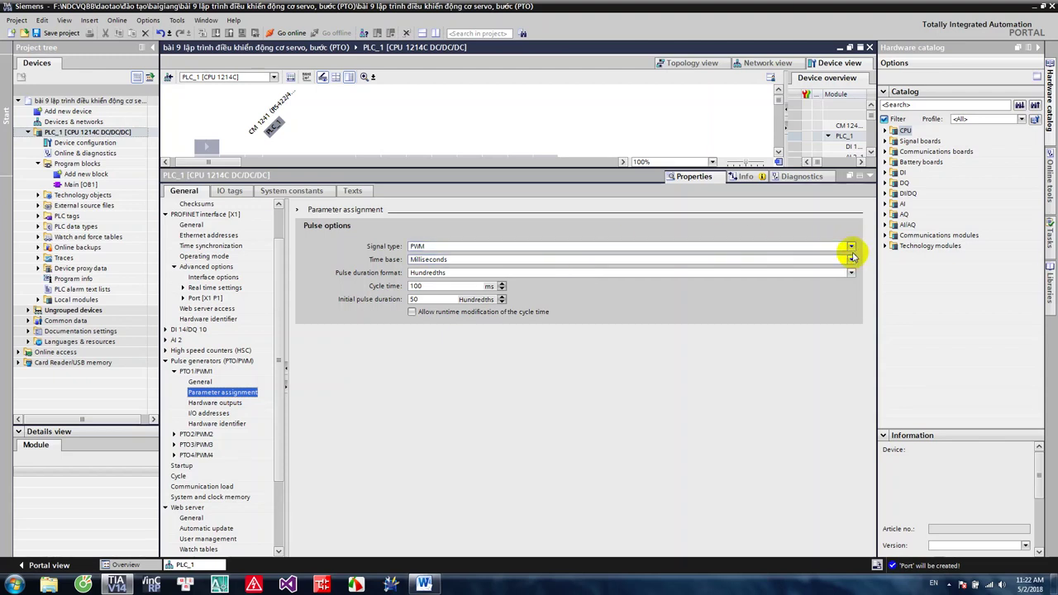
click(851, 246)
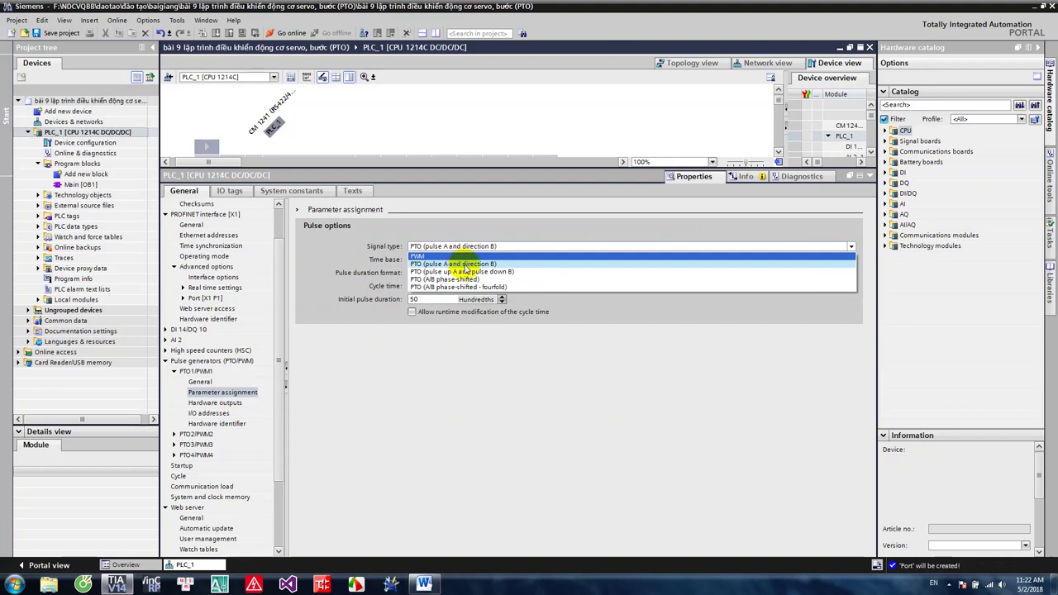
click(468, 265)
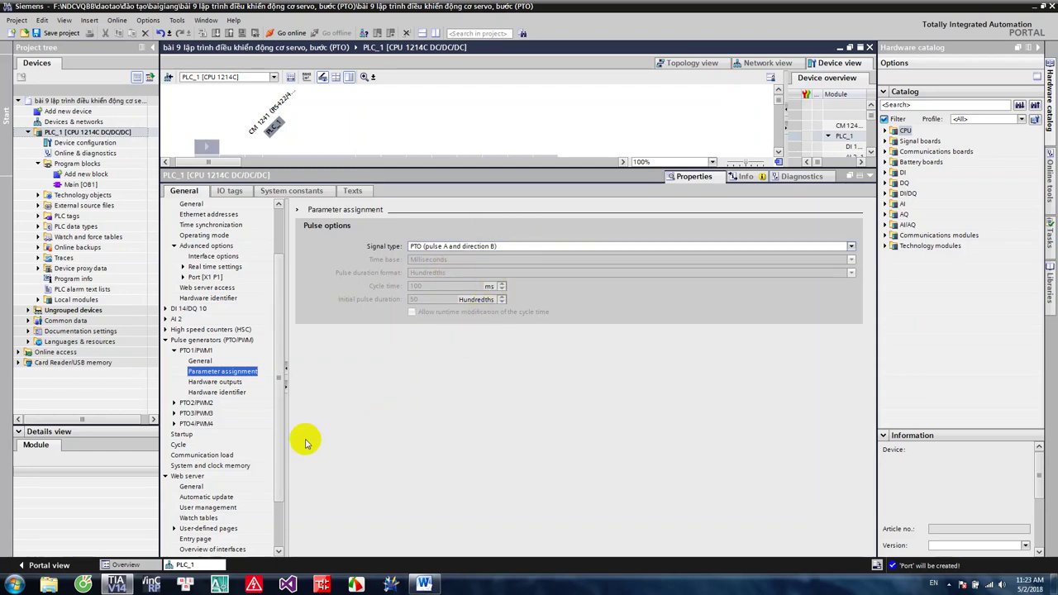
Review the pulse and direction outputs and the hardware identifier of the PTO1/PWM1 pulse generator.
click(213, 381)
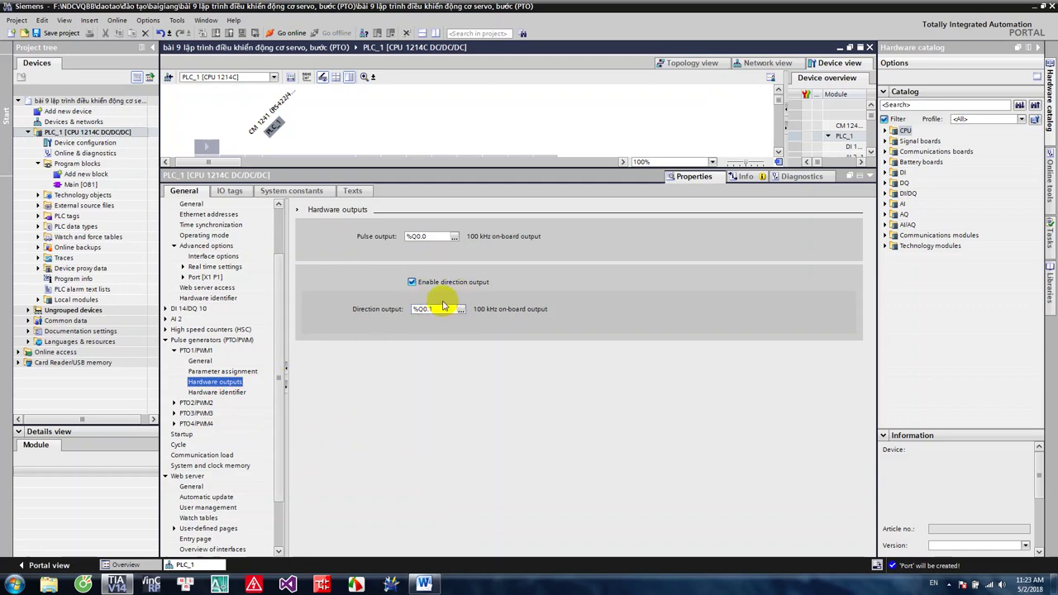
click(431, 237)
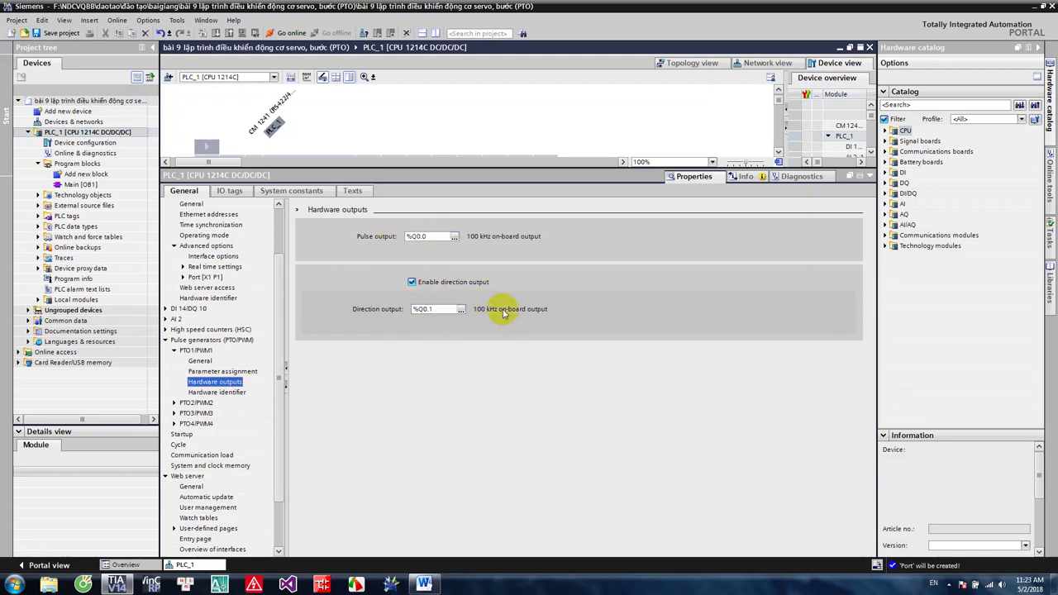
click(225, 391)
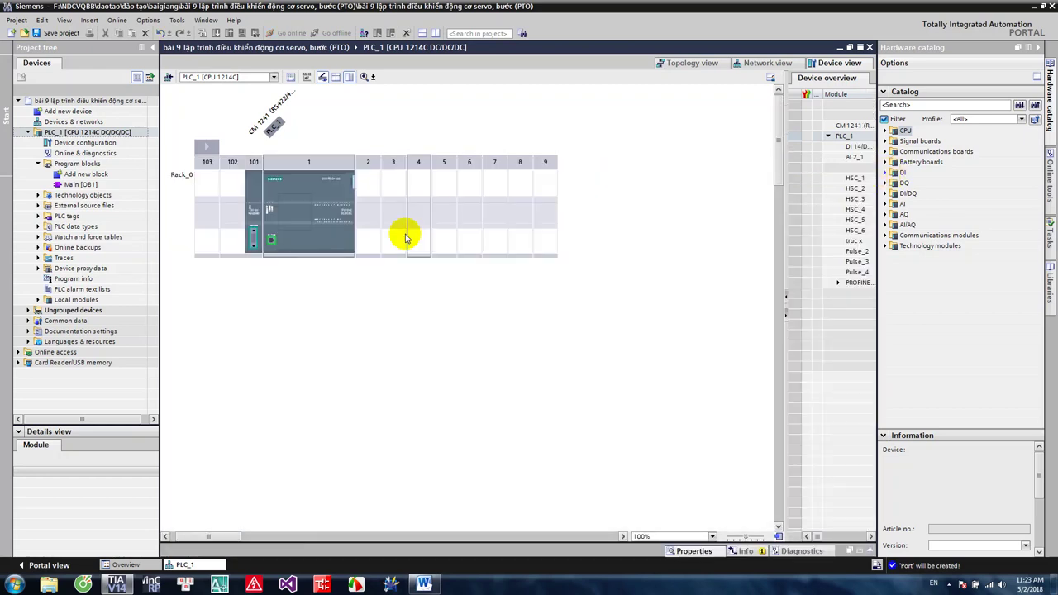
Collapse the CPU properties and open the Main [OB1] program block.
click(869, 176)
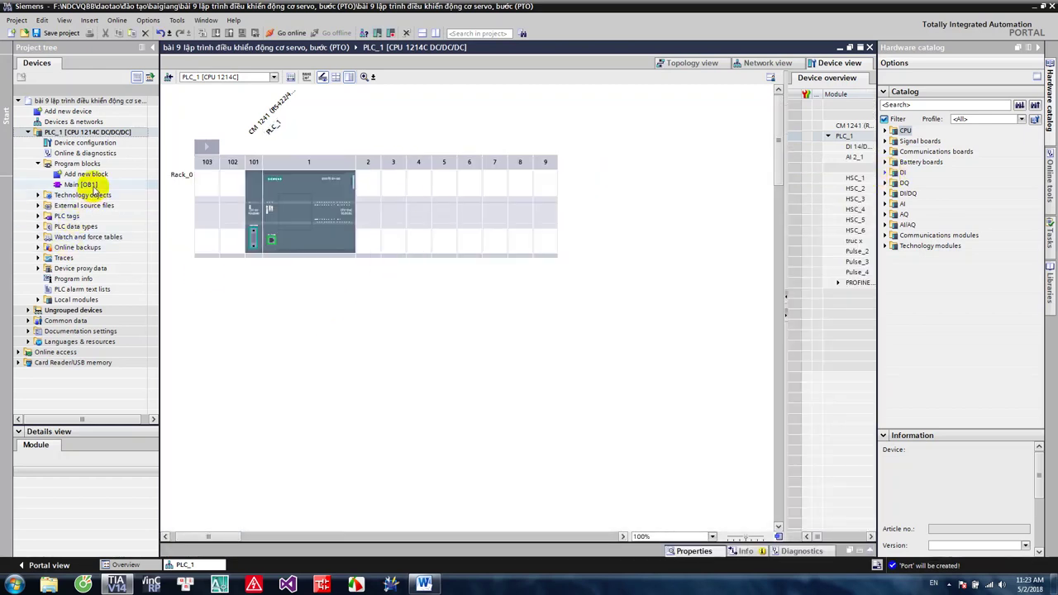
double_click(80, 184)
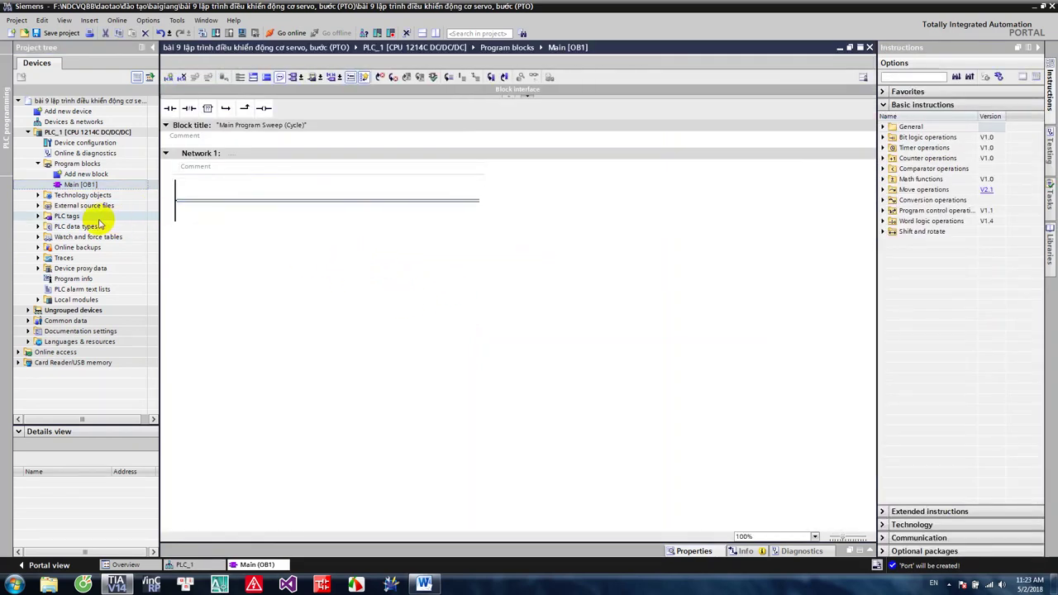
Add a TO_PositioningAxis V6.0 motion control technology object to PLC_1 and open its configuration.
click(37, 195)
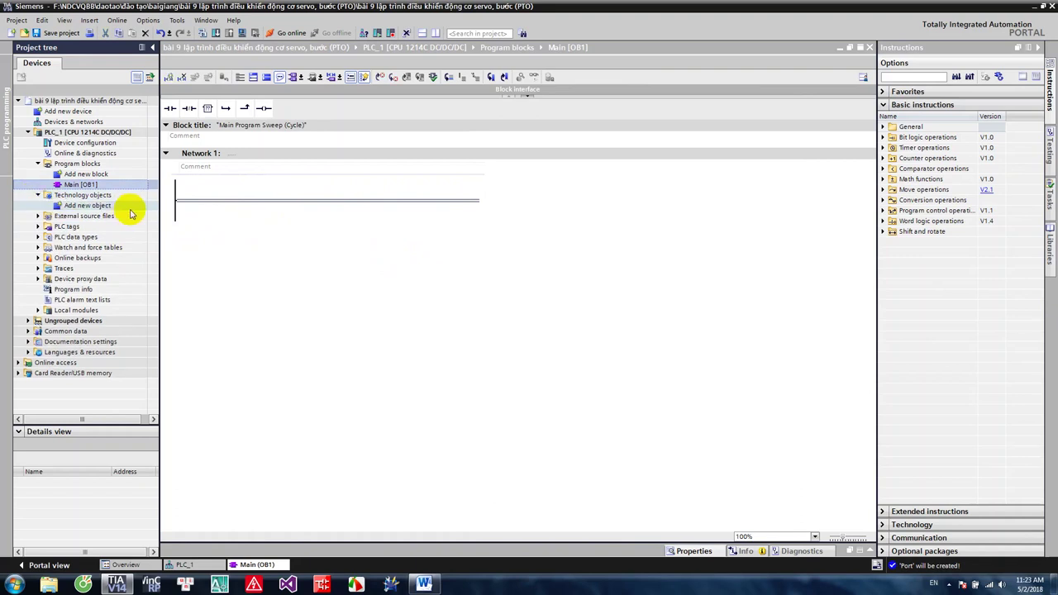
double_click(106, 205)
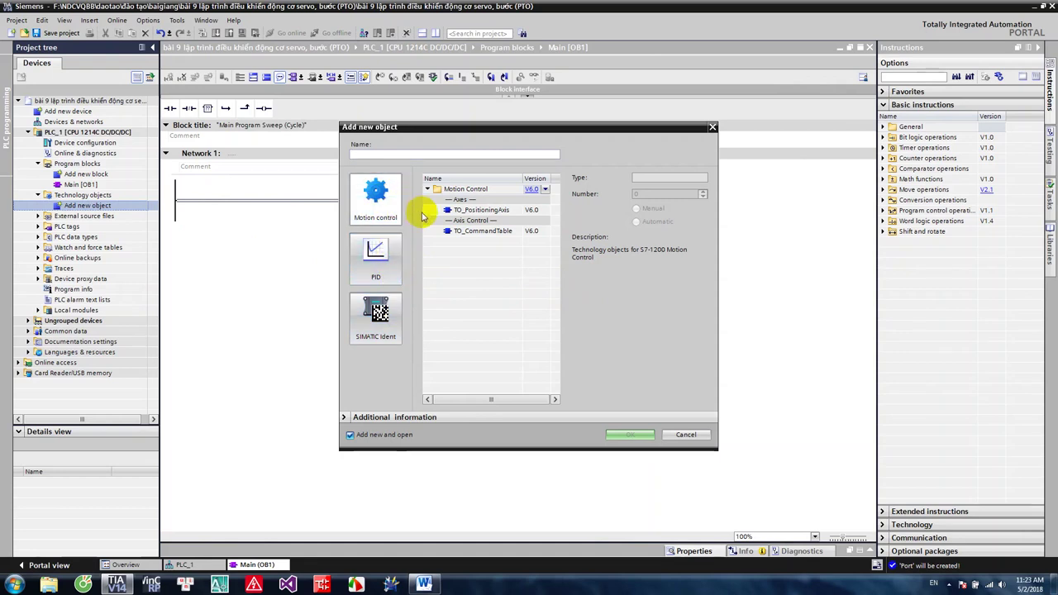
click(483, 212)
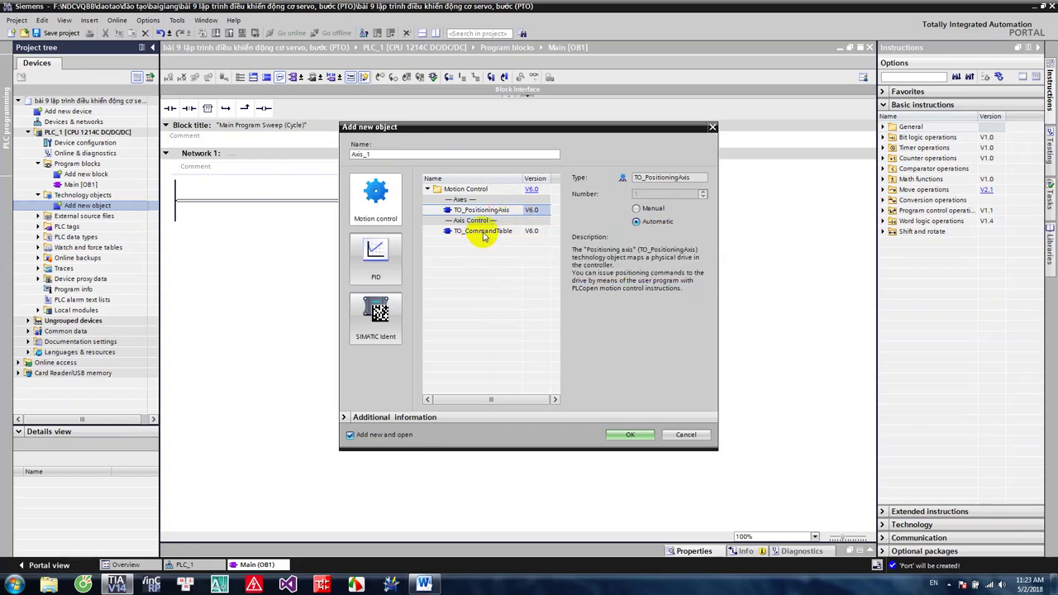
click(484, 234)
click(496, 211)
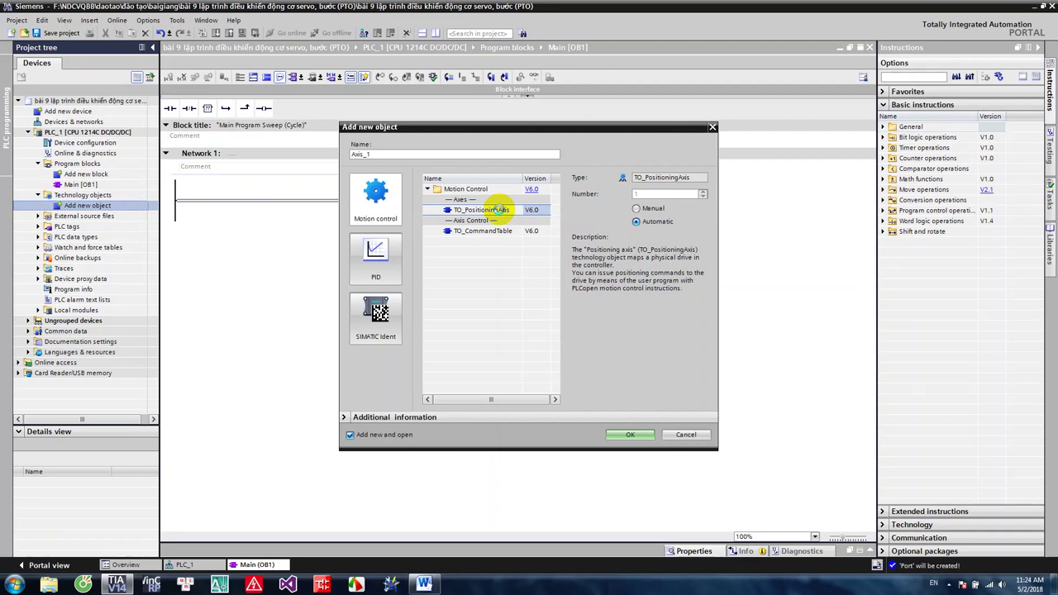
double_click(499, 210)
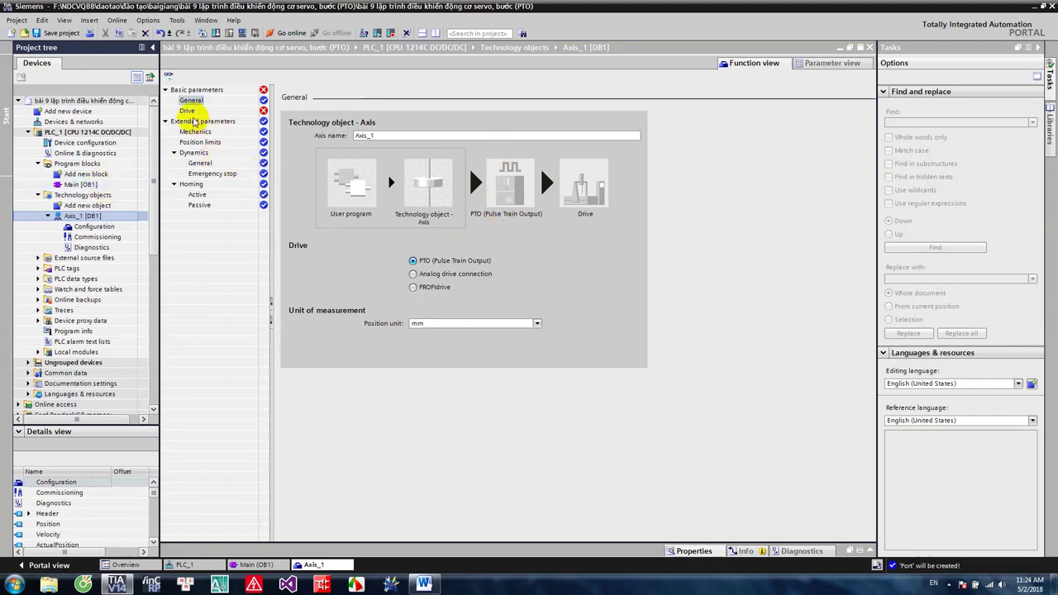
Review the axis's basic parameters, including the drive page, the drive connection type and the available position units.
click(187, 109)
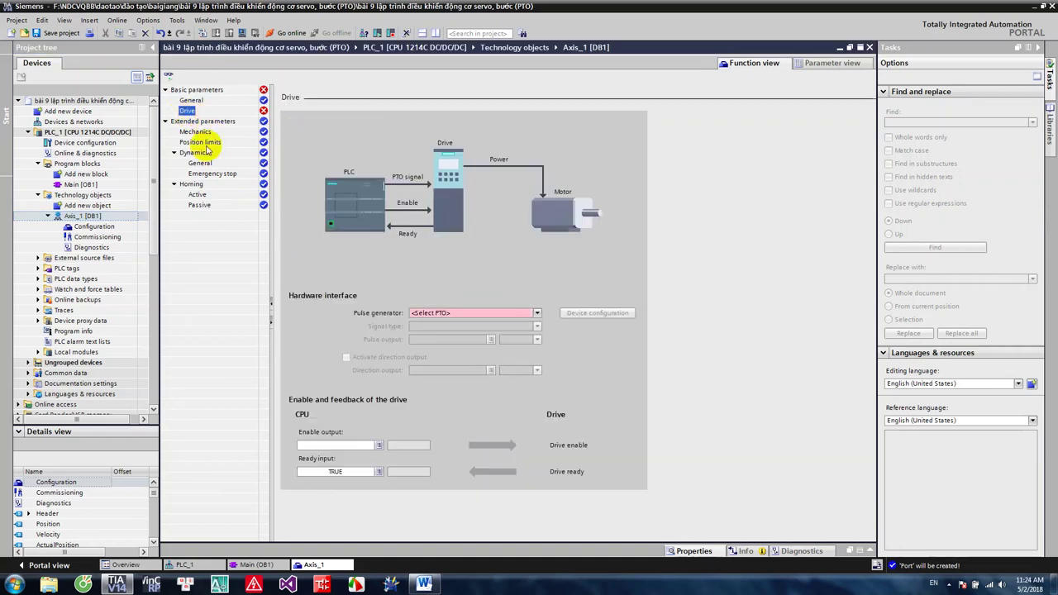
click(196, 89)
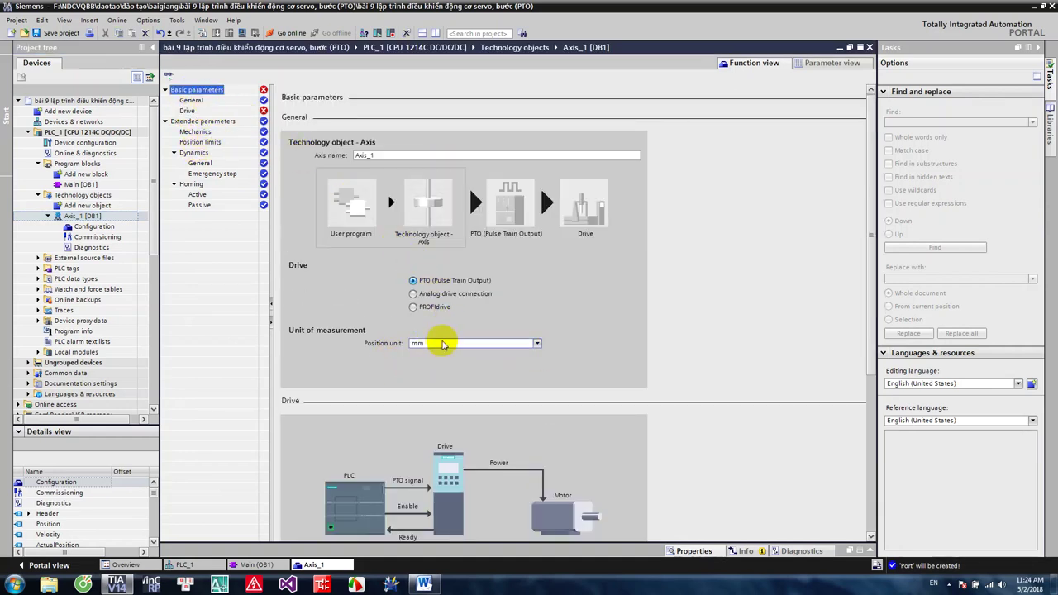
click(537, 352)
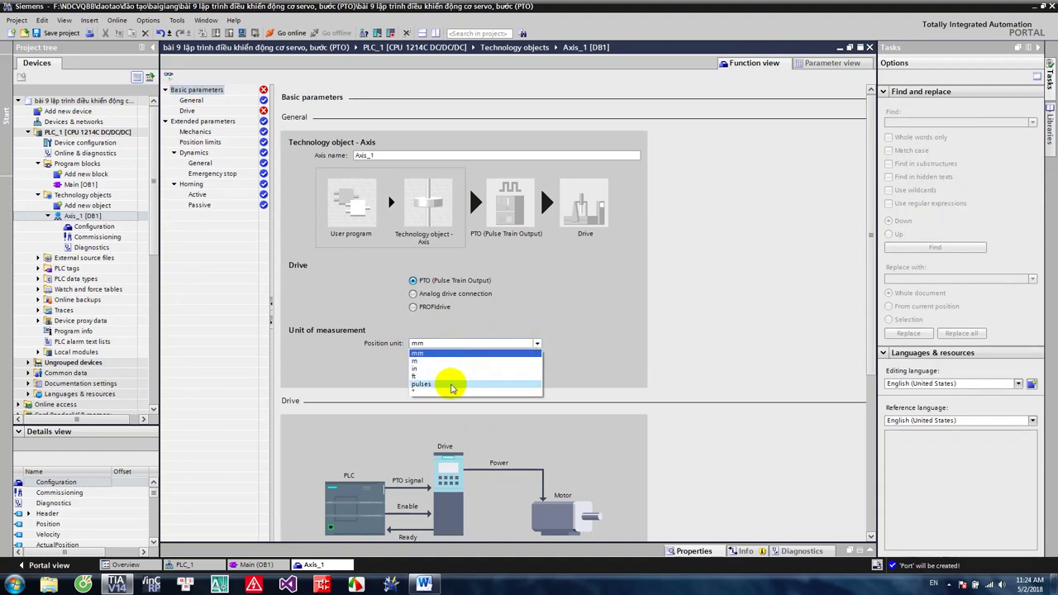
click(608, 350)
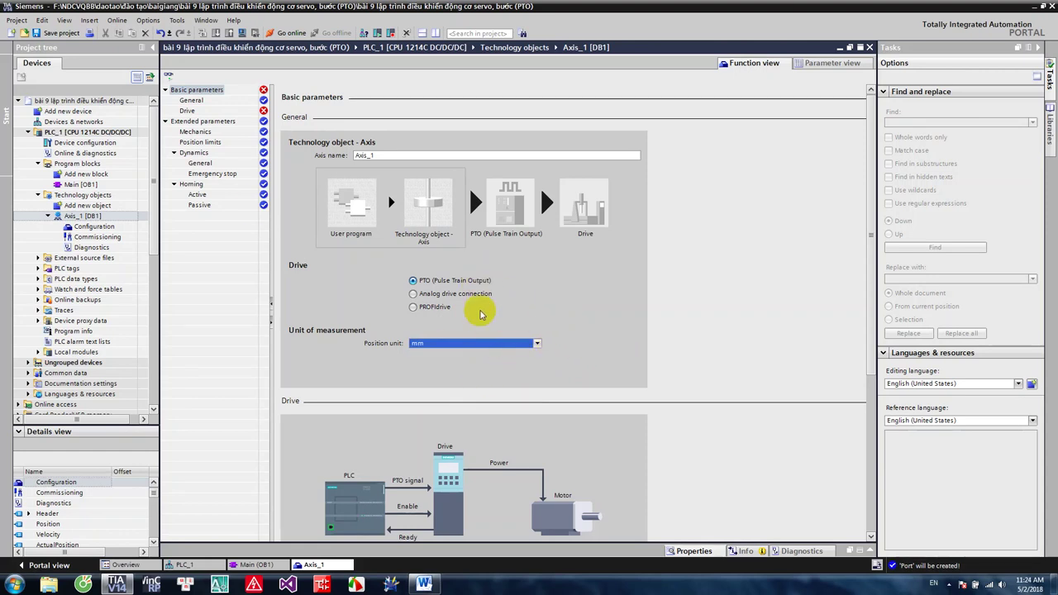
click(190, 101)
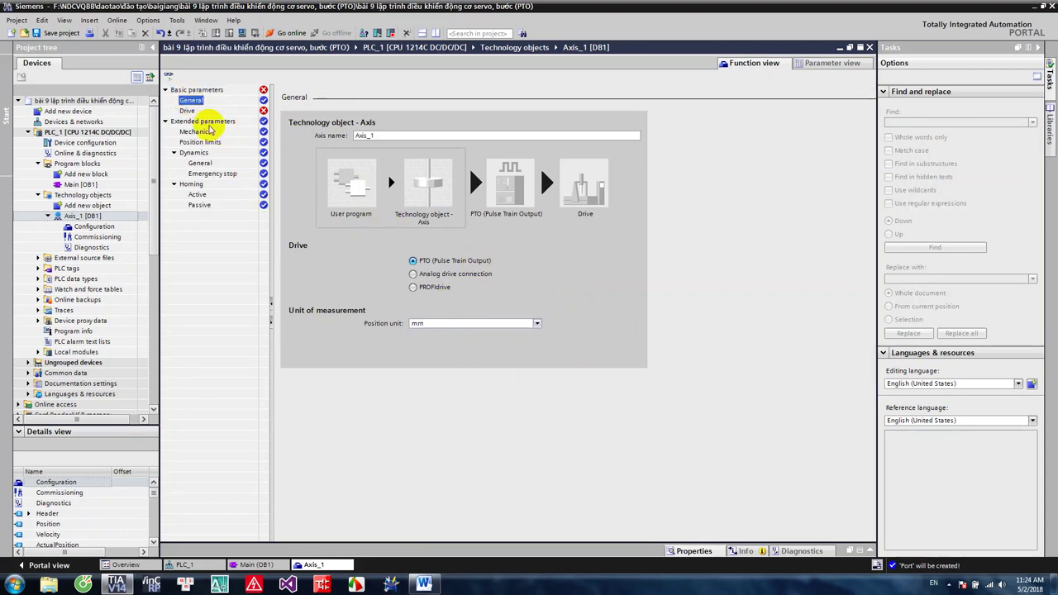
Assign the "truc x" pulse generator to the hardware interface of the axis's drive.
click(202, 111)
click(537, 312)
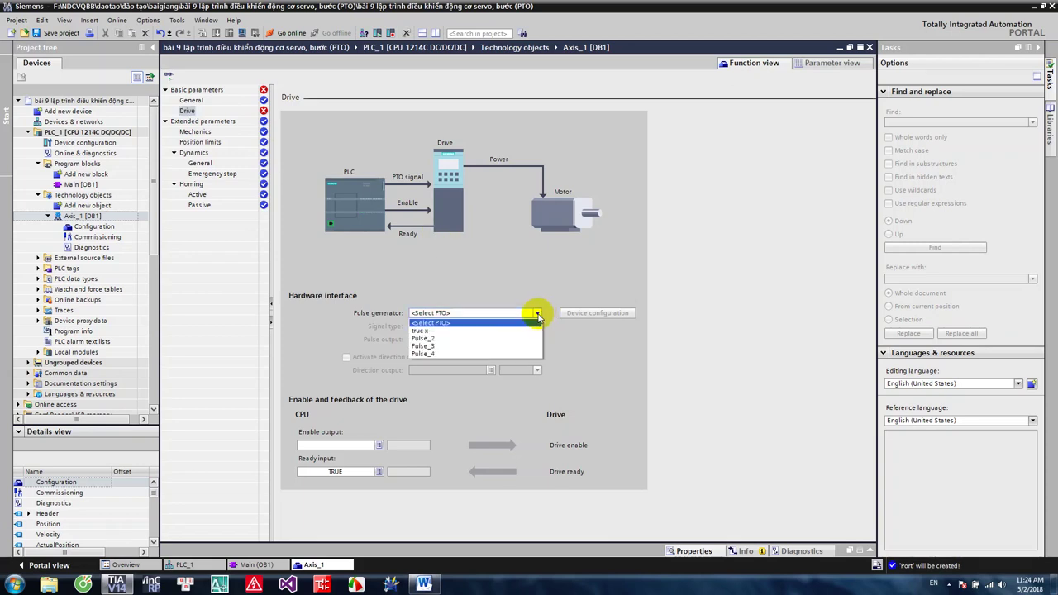
click(427, 330)
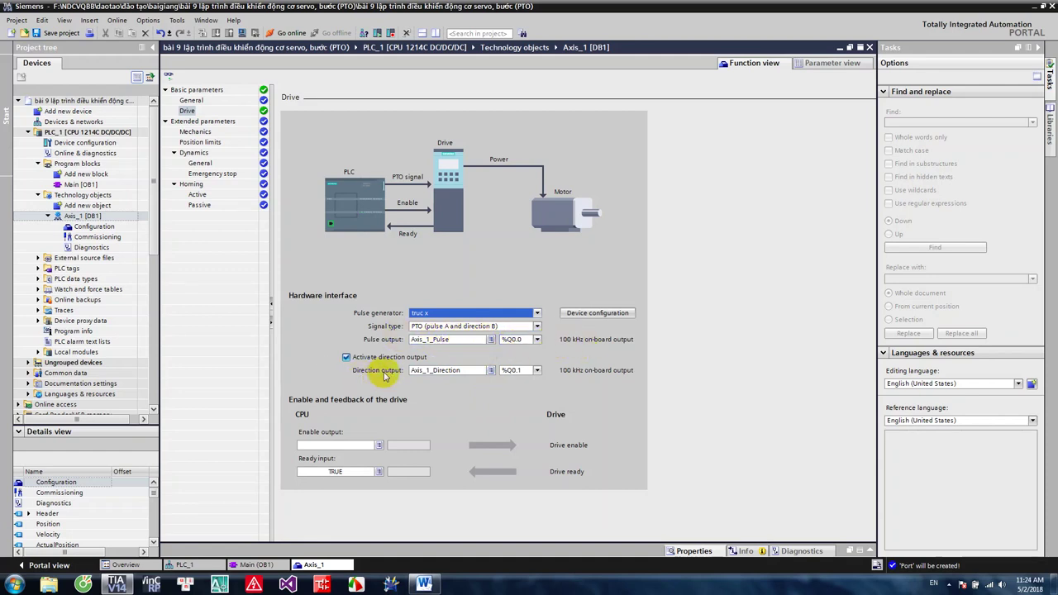
Set the pulses per motor revolution to 2000 in the axis's extended mechanics parameters.
click(202, 122)
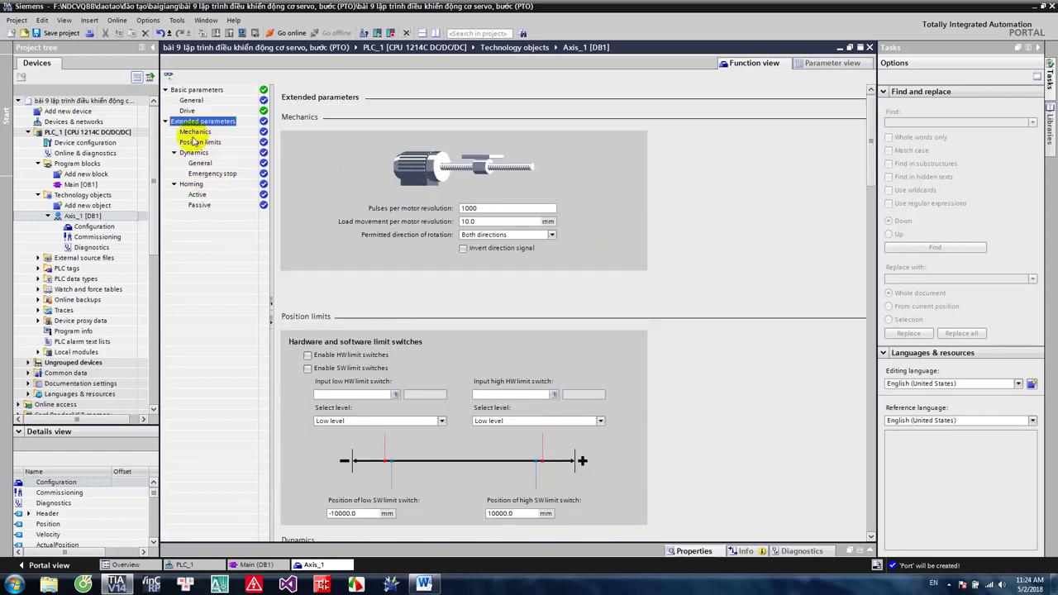
double_click(469, 208)
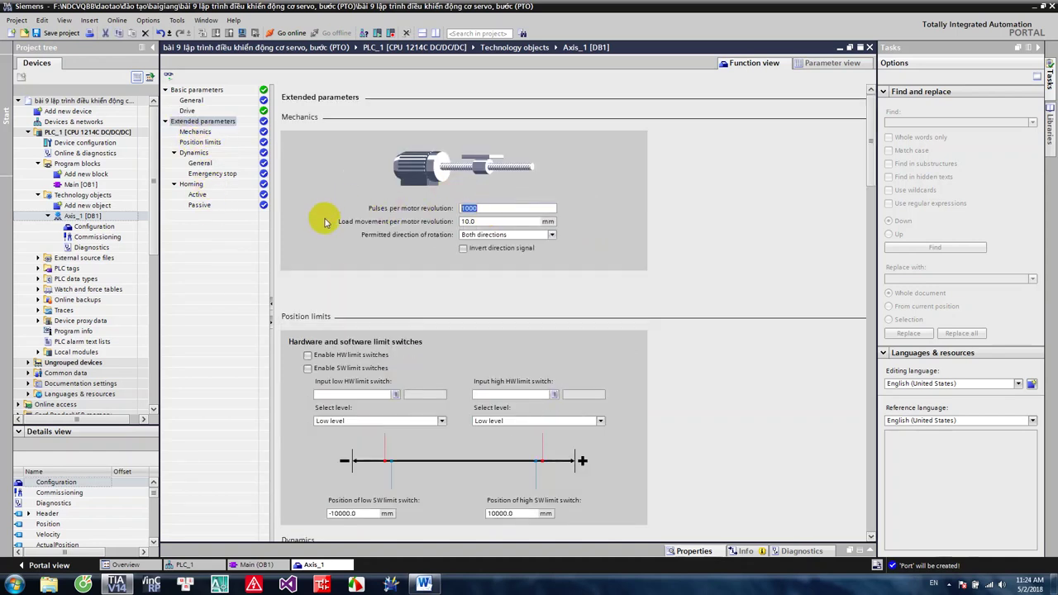
drag(493, 209, 355, 208)
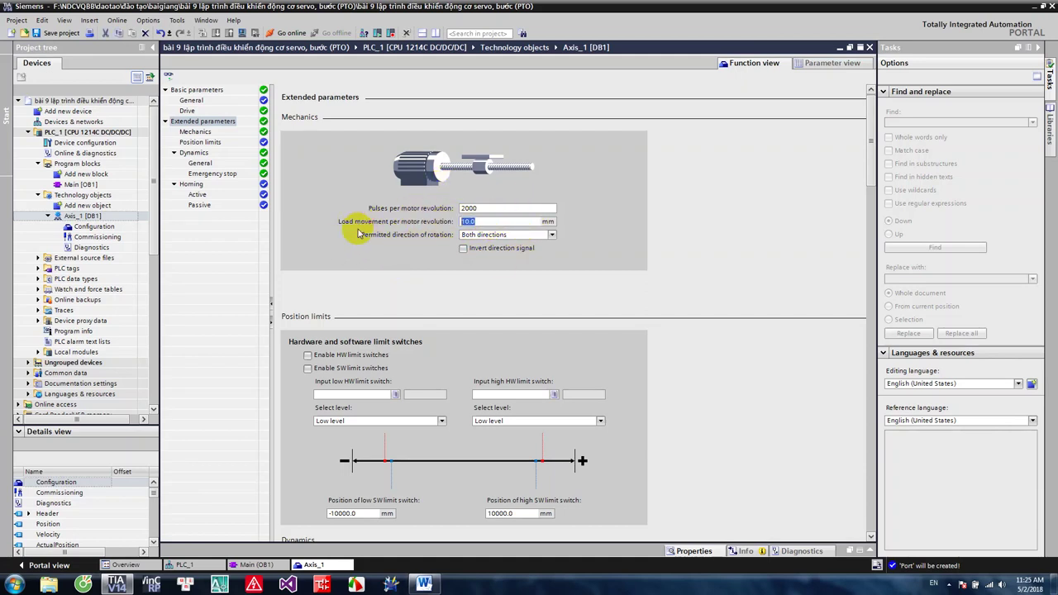
Turn the direction signal inversion on and back off, and examine the load movement per motor revolution.
double_click(467, 223)
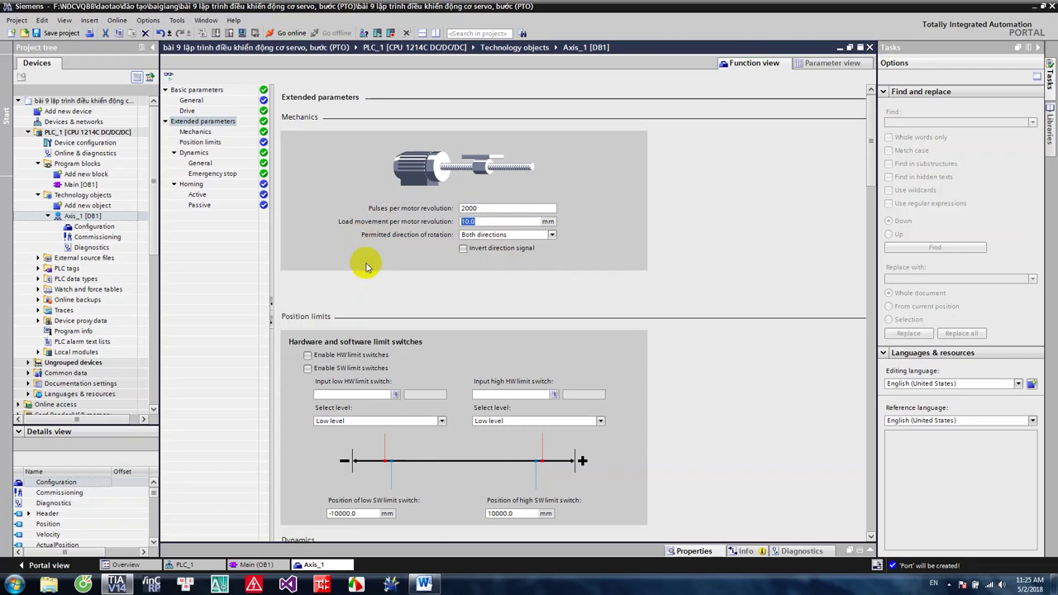
click(463, 249)
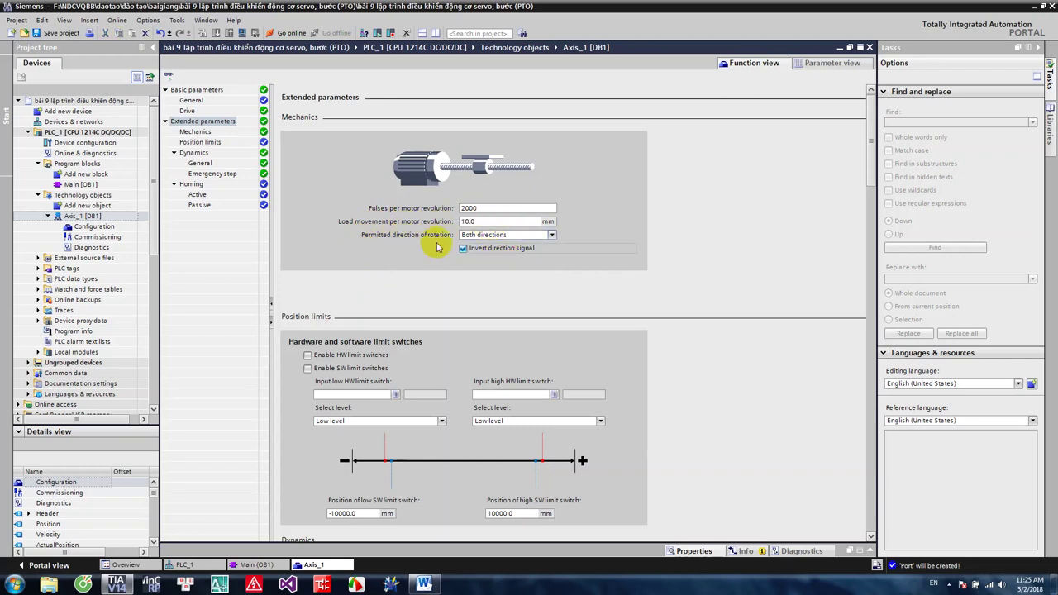
click(463, 249)
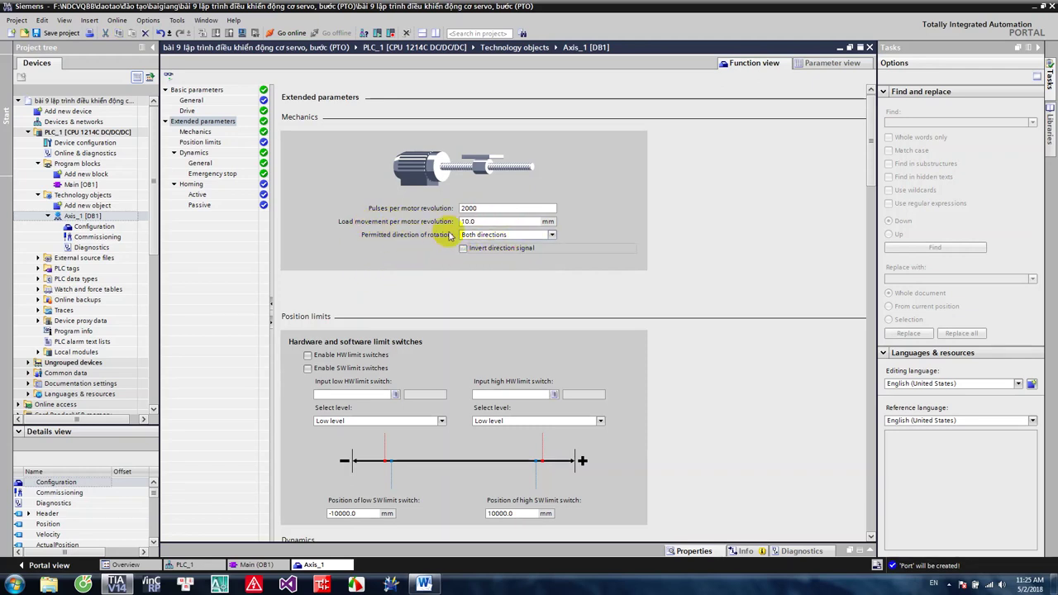
click(478, 221)
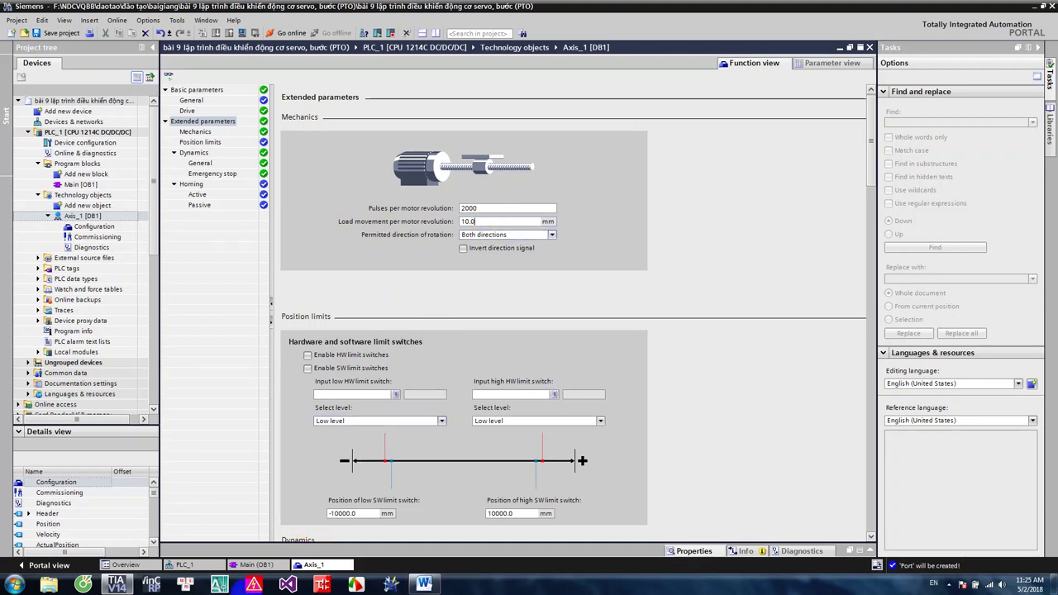
click(492, 220)
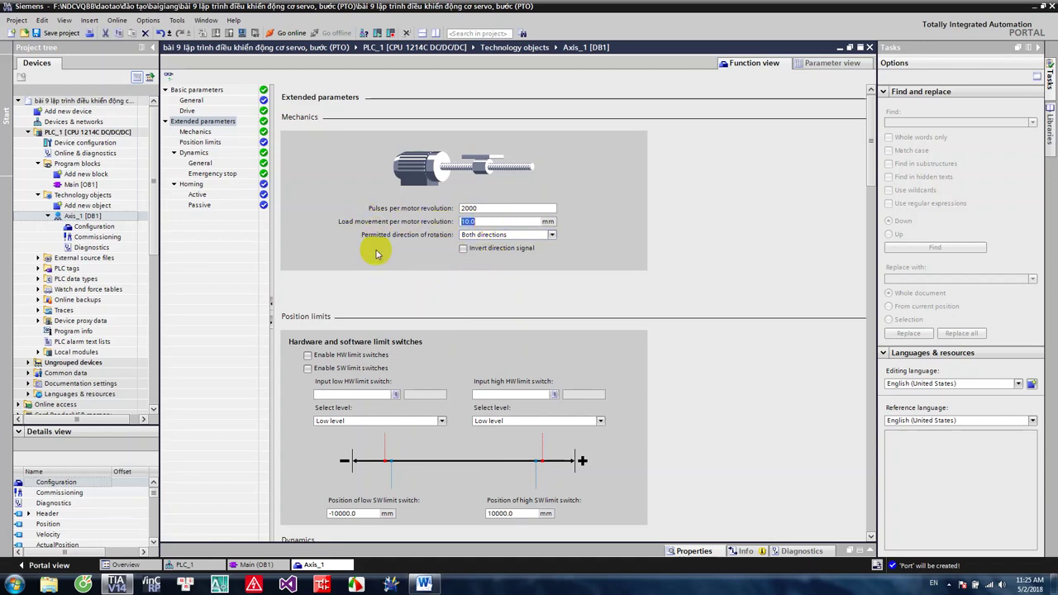
double_click(493, 220)
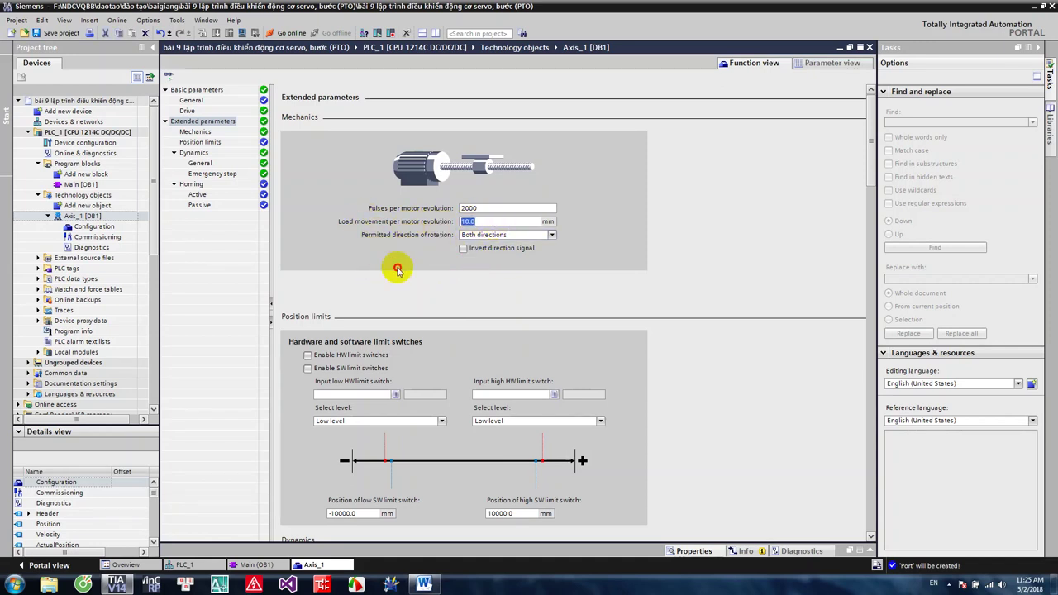
Review the axis's position limits, general dynamics and emergency stop settings in the extended parameters.
scroll(438, 327, down, 2)
scroll(438, 326, down, 3)
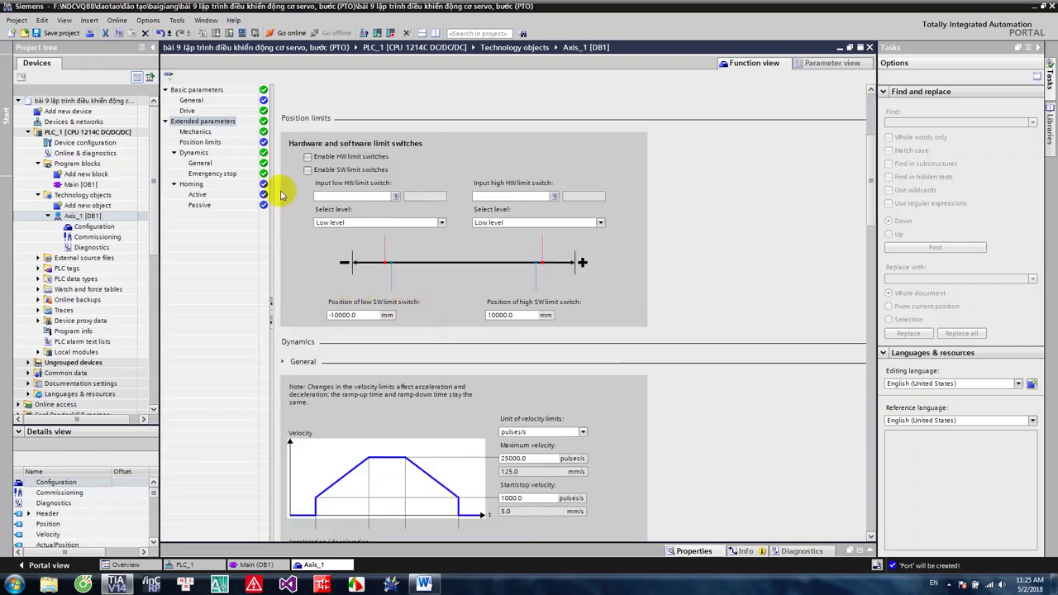
click(203, 165)
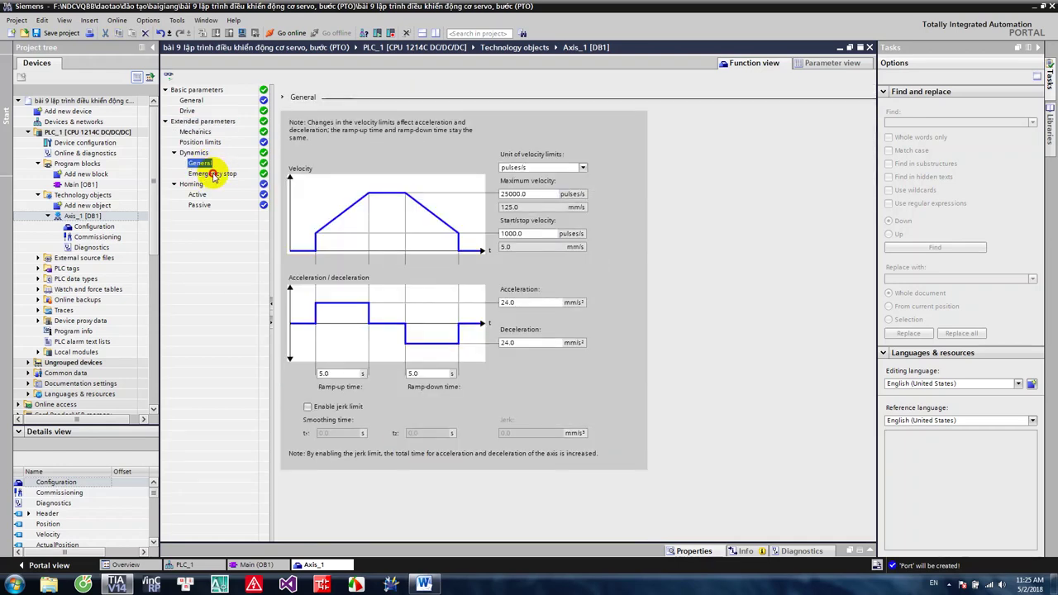
click(214, 175)
click(190, 143)
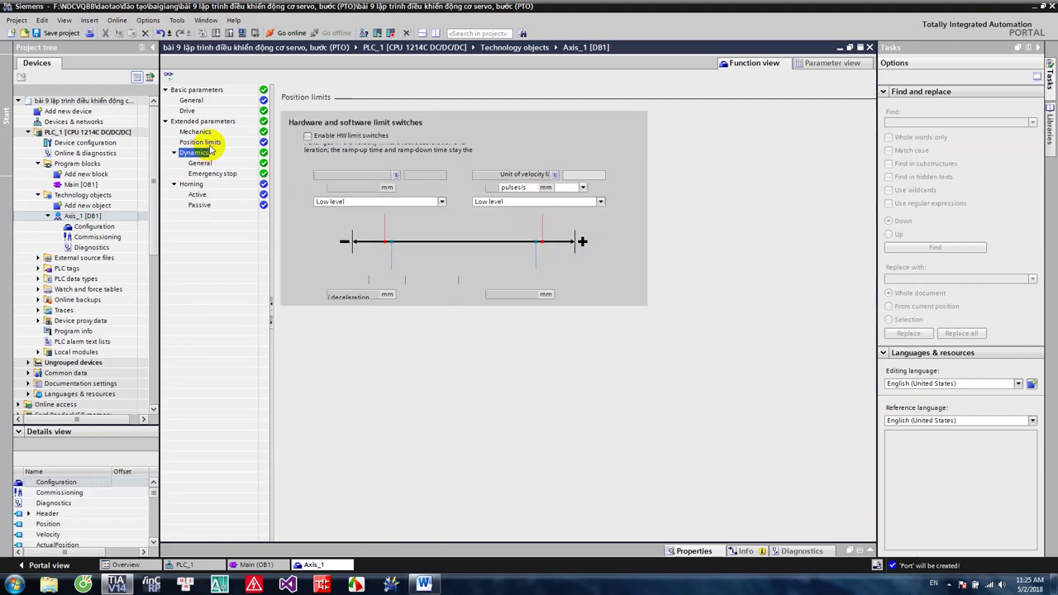
Enable the axis's hardware limit switches, assigning %I0.1 to the low switch and %I0.2 to the high switch, both at low level.
click(308, 136)
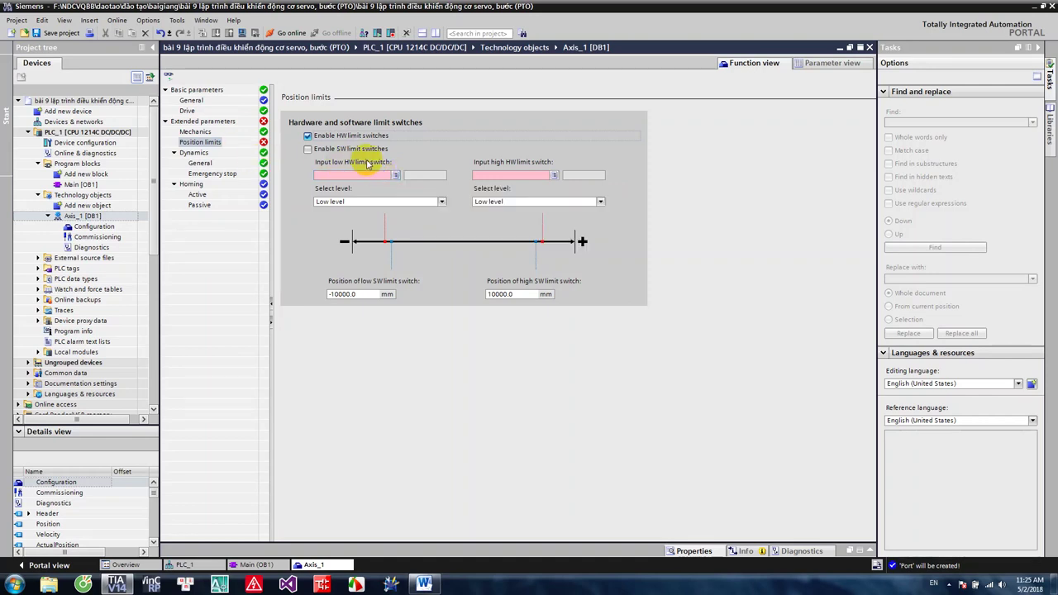
click(396, 175)
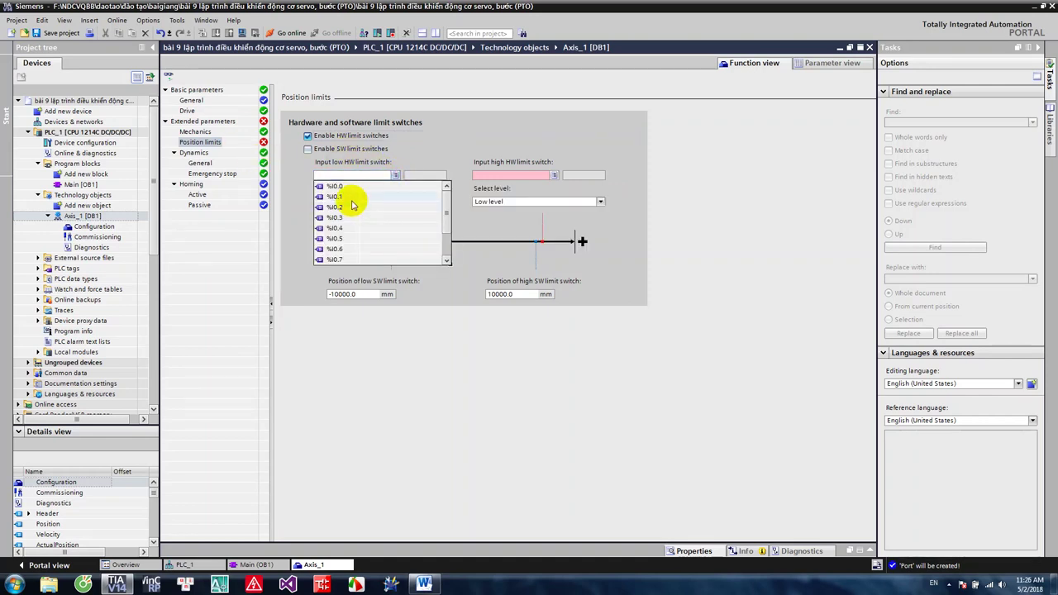
click(347, 203)
click(430, 201)
click(553, 174)
click(554, 174)
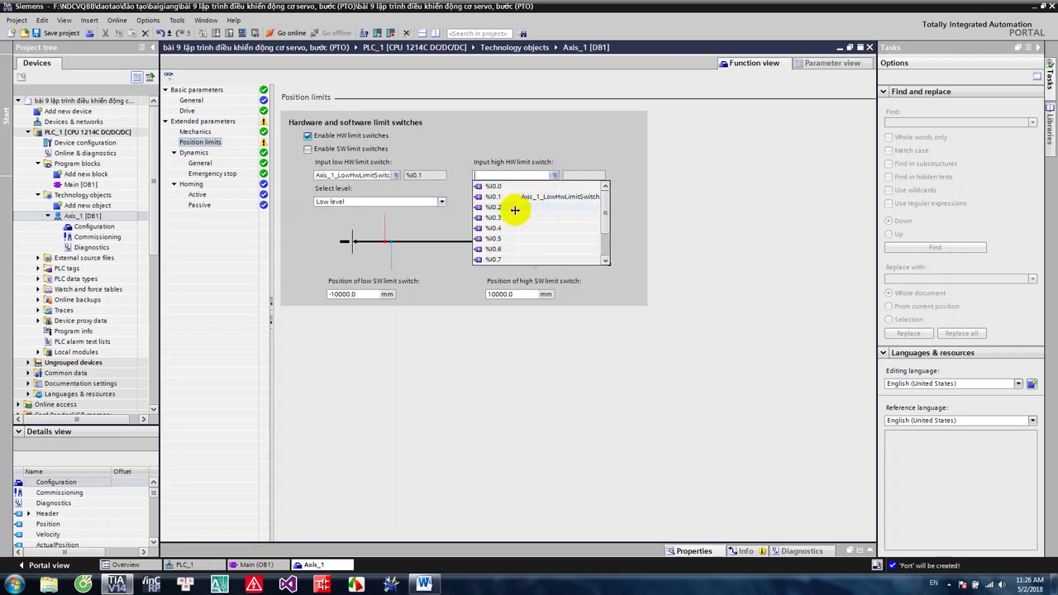
click(506, 209)
click(508, 206)
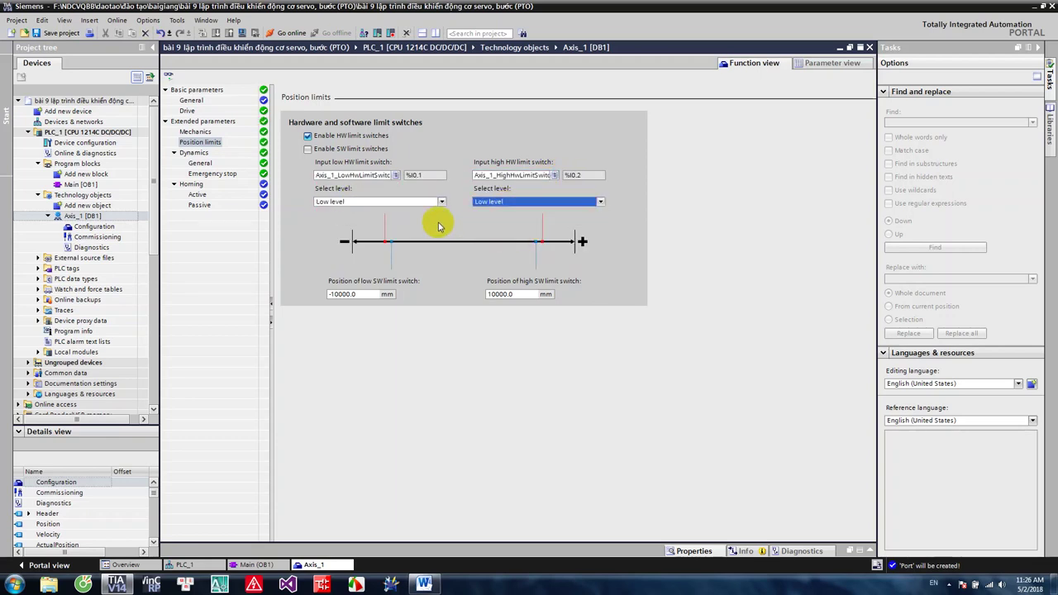
click(440, 202)
click(441, 202)
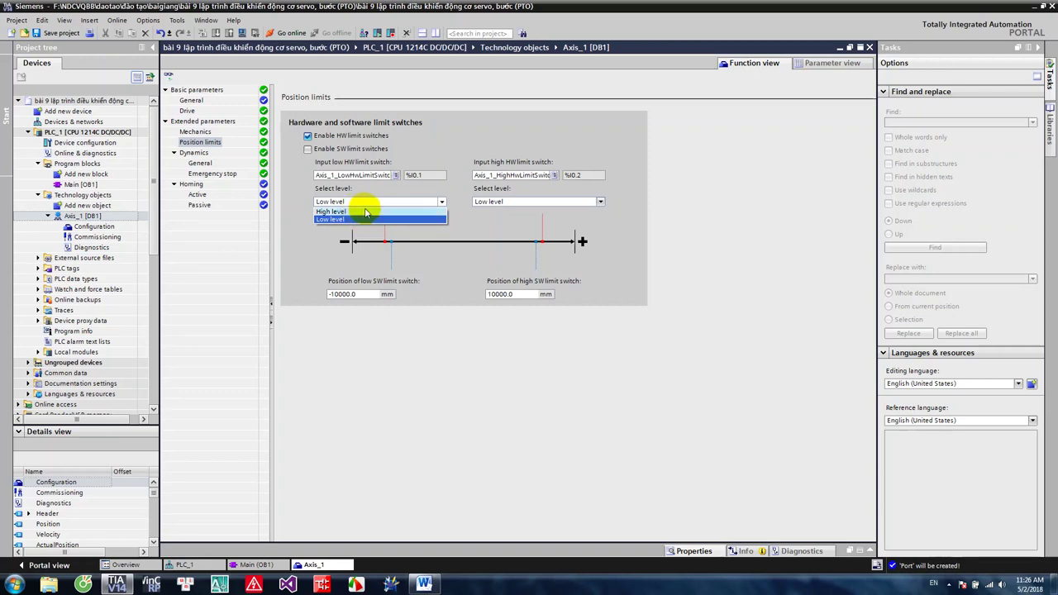
click(479, 213)
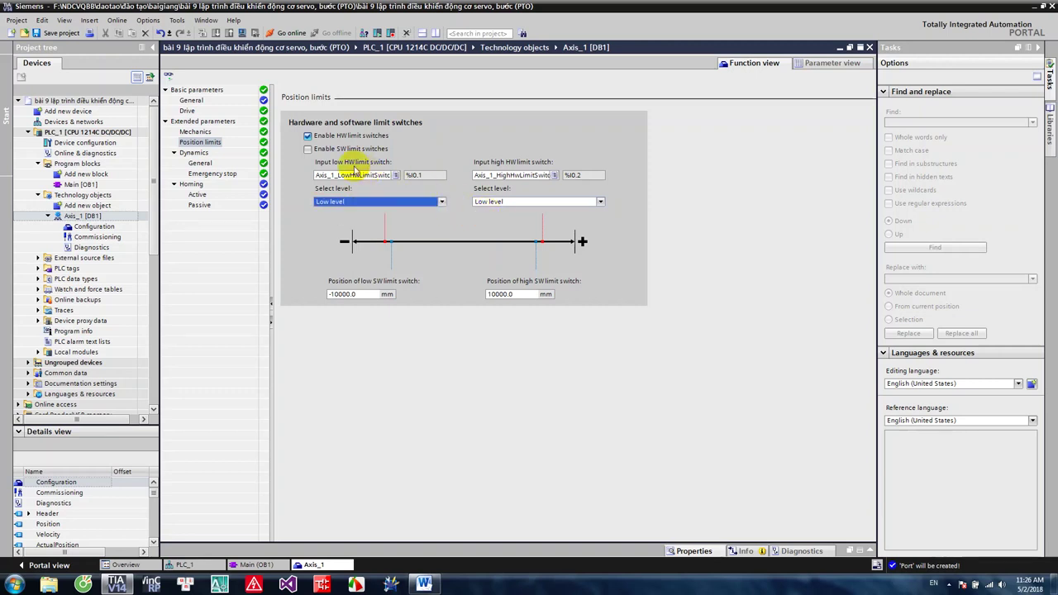
Enable the software limit switches and set the position of the low software limit switch to -10.0 mm.
click(308, 150)
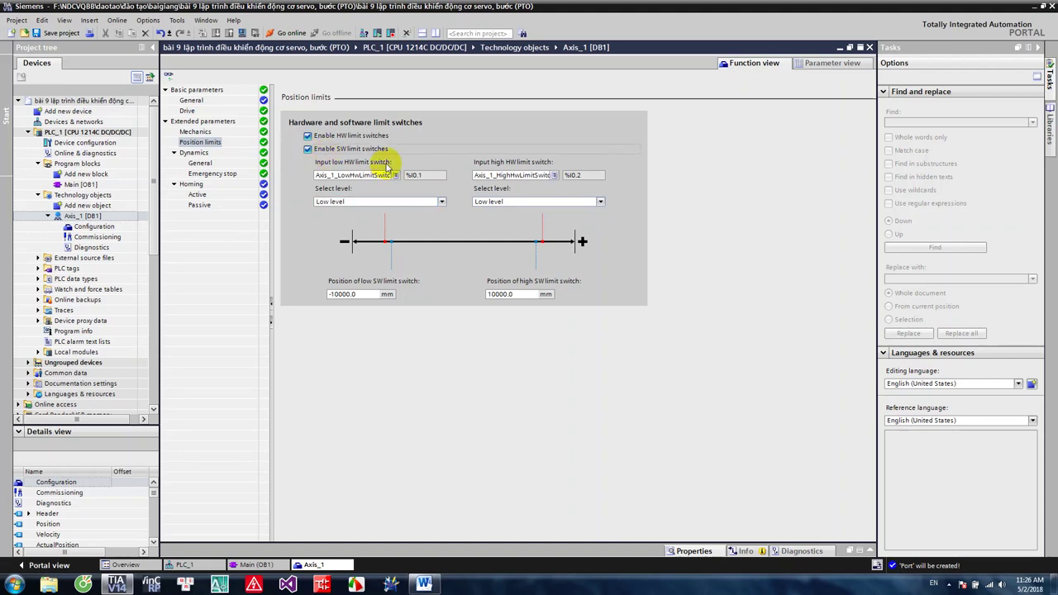
click(374, 293)
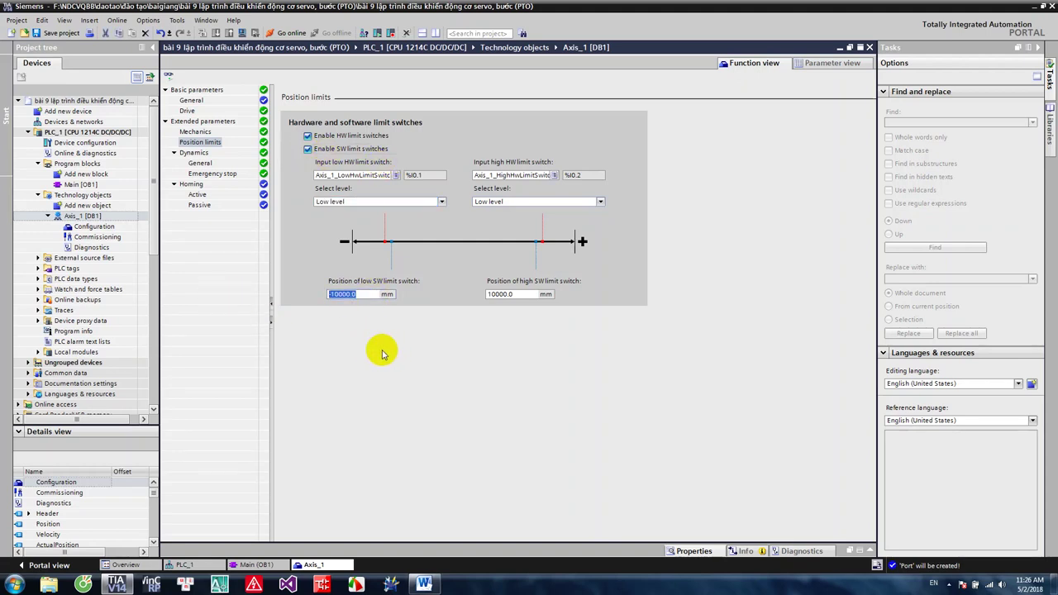
click(370, 294)
double_click(370, 294)
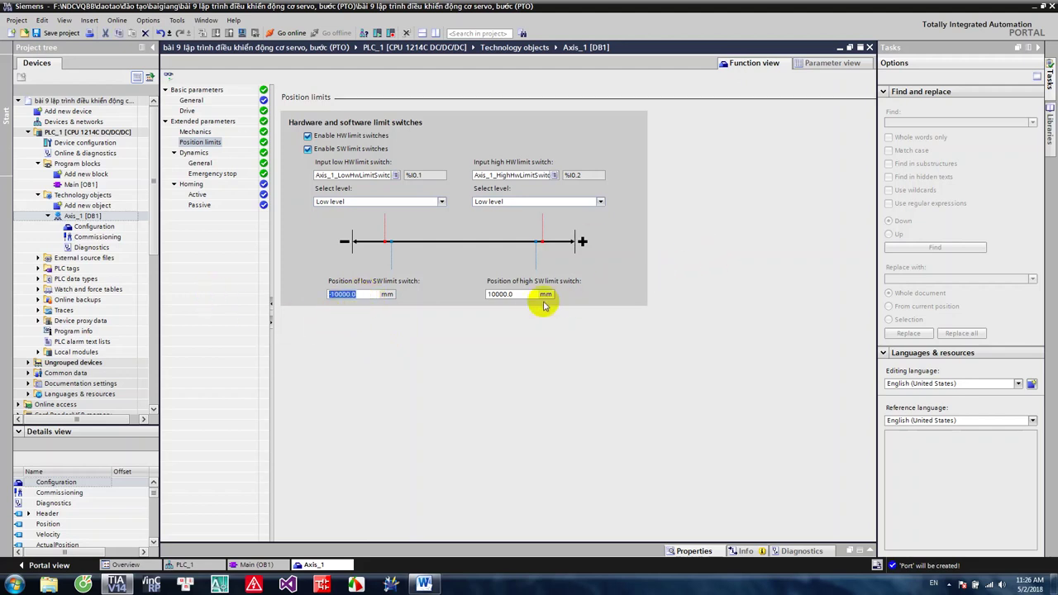
click(366, 294)
double_click(366, 294)
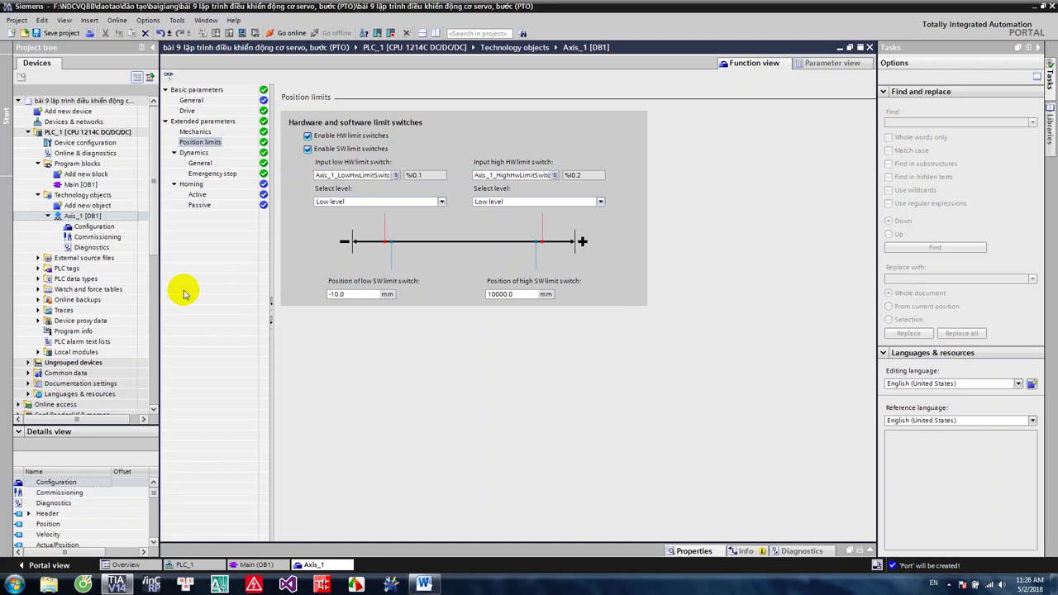
key(Tab)
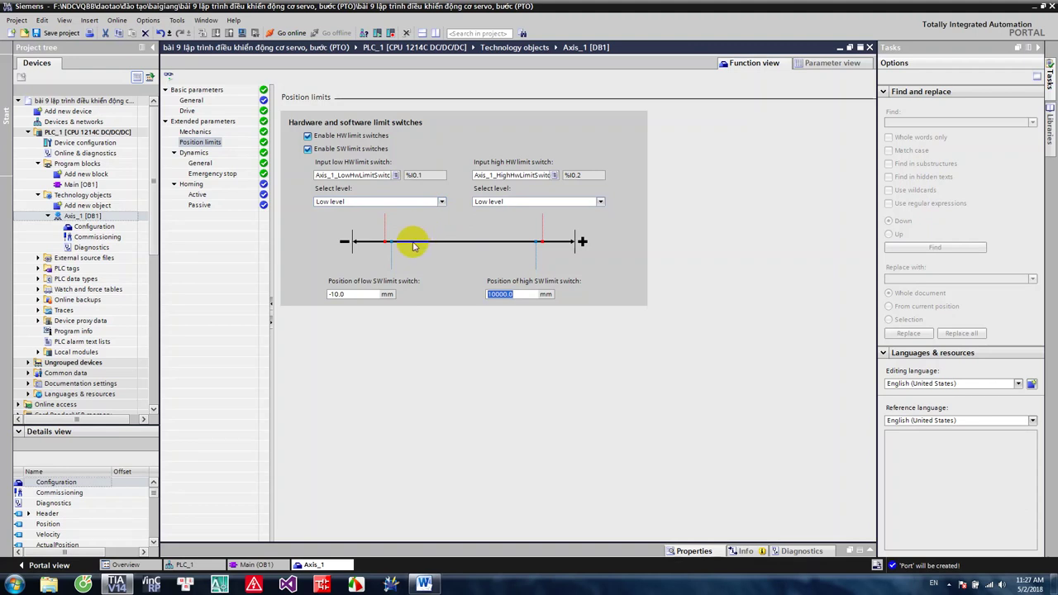
Set the maximum velocity in the axis's general dynamics to 100000 pulses/s.
click(195, 183)
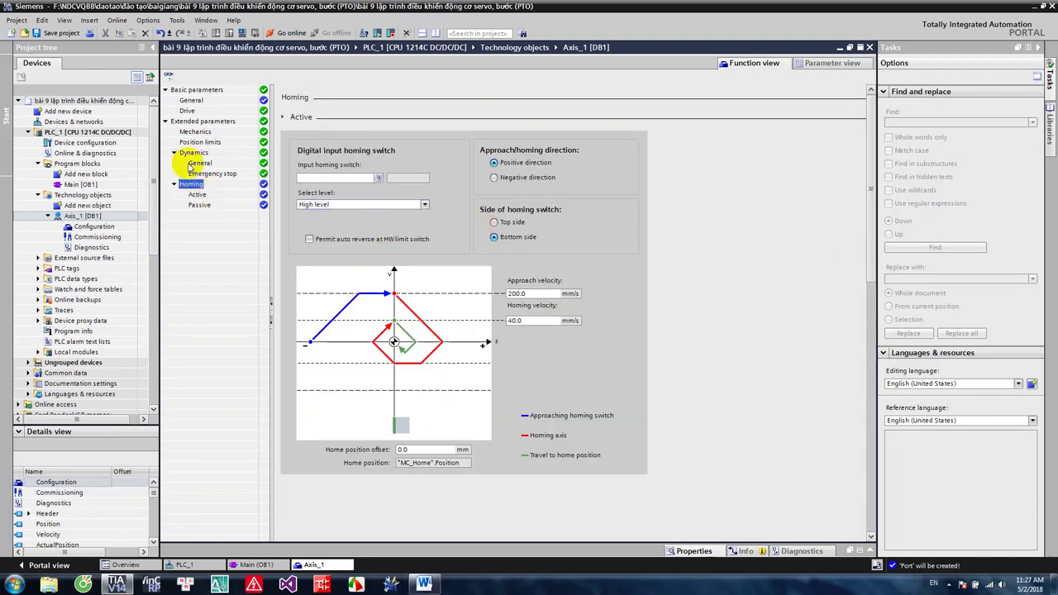
click(199, 140)
click(196, 132)
click(200, 142)
click(195, 153)
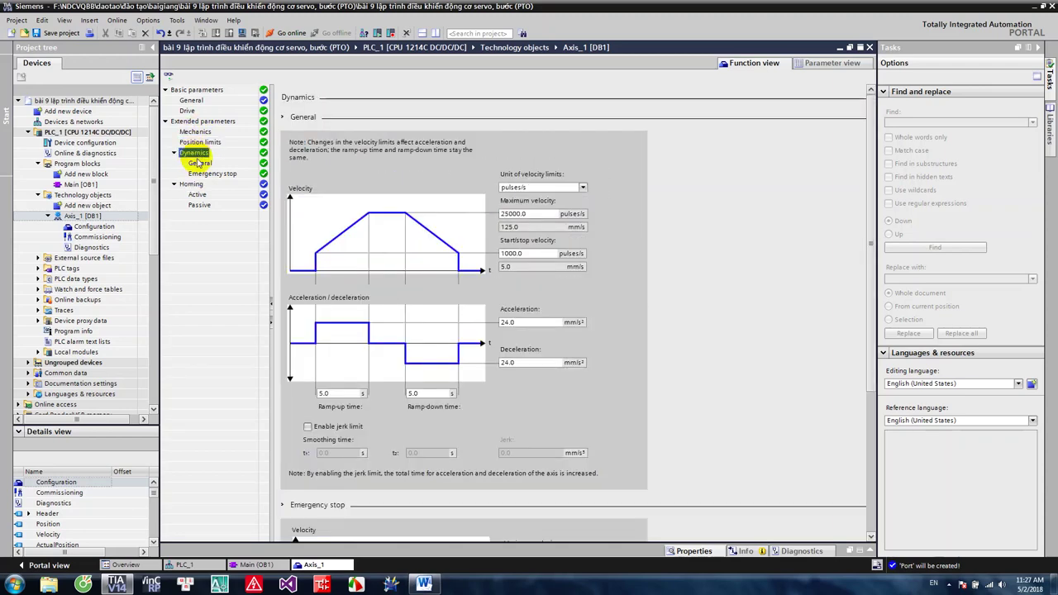
click(582, 189)
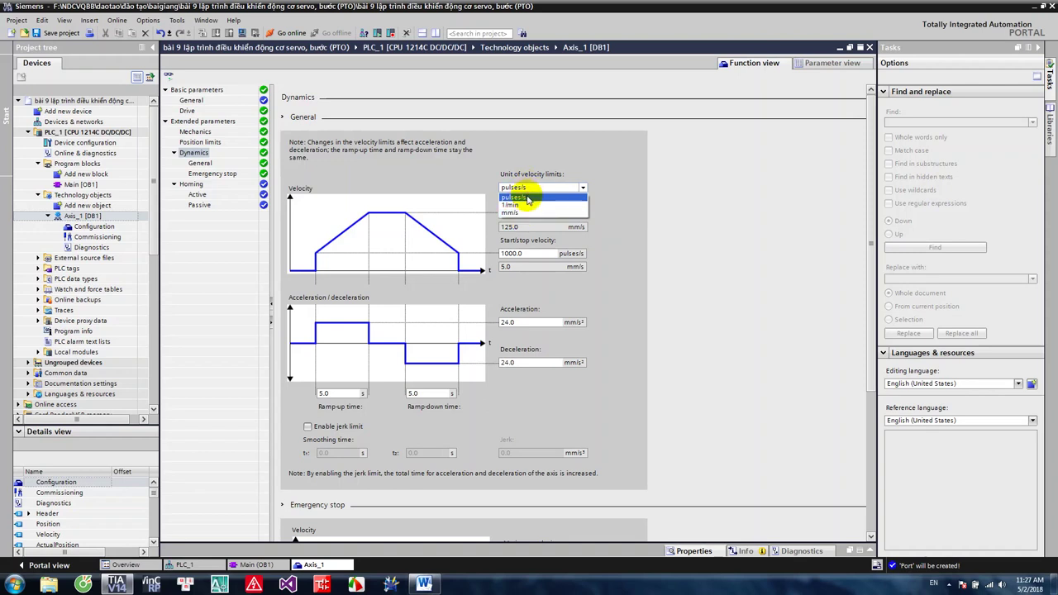
click(645, 199)
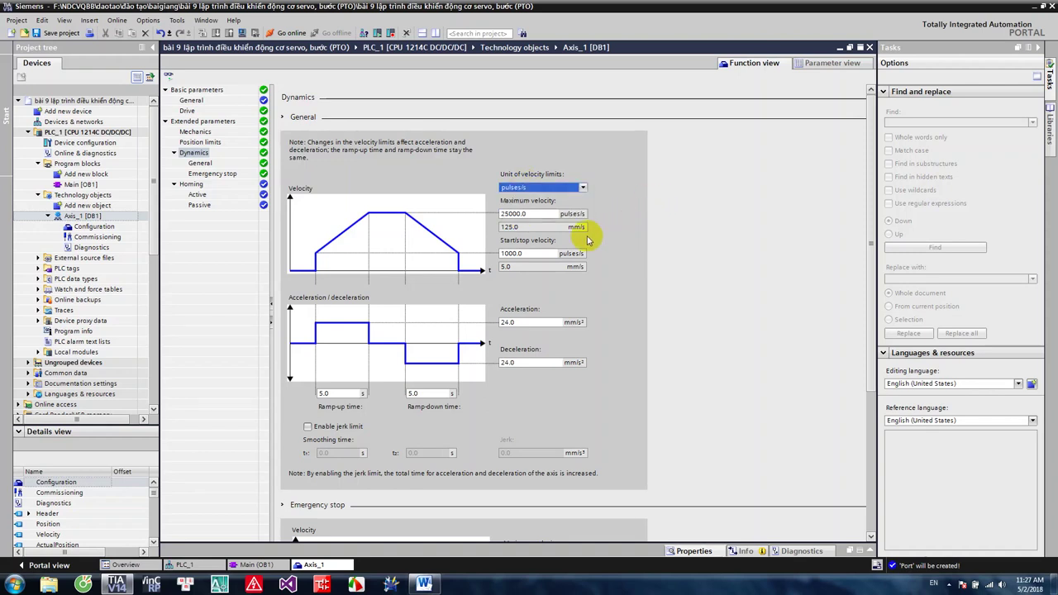
click(538, 213)
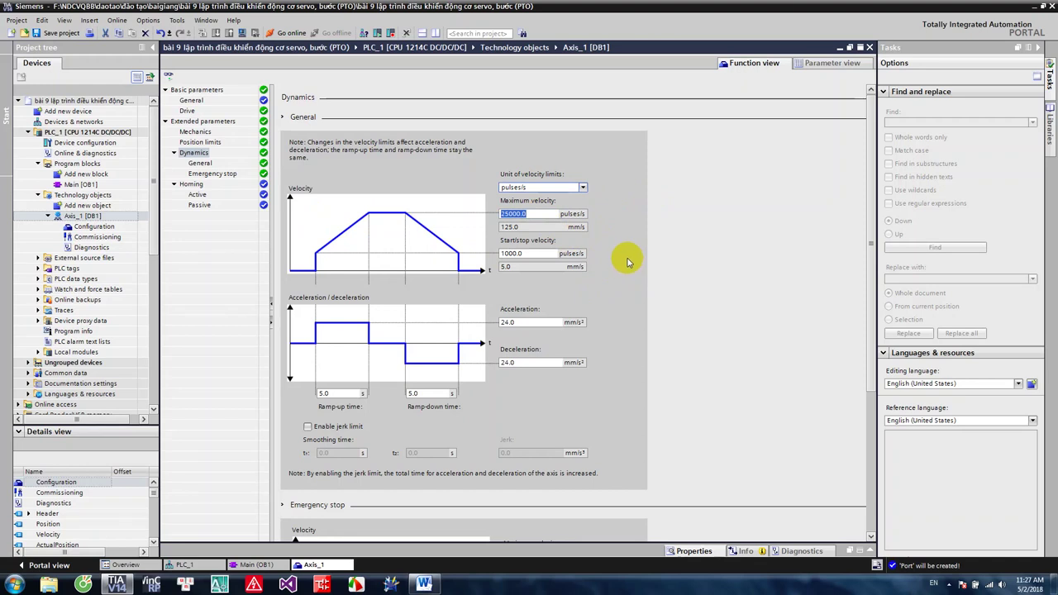
text(100)
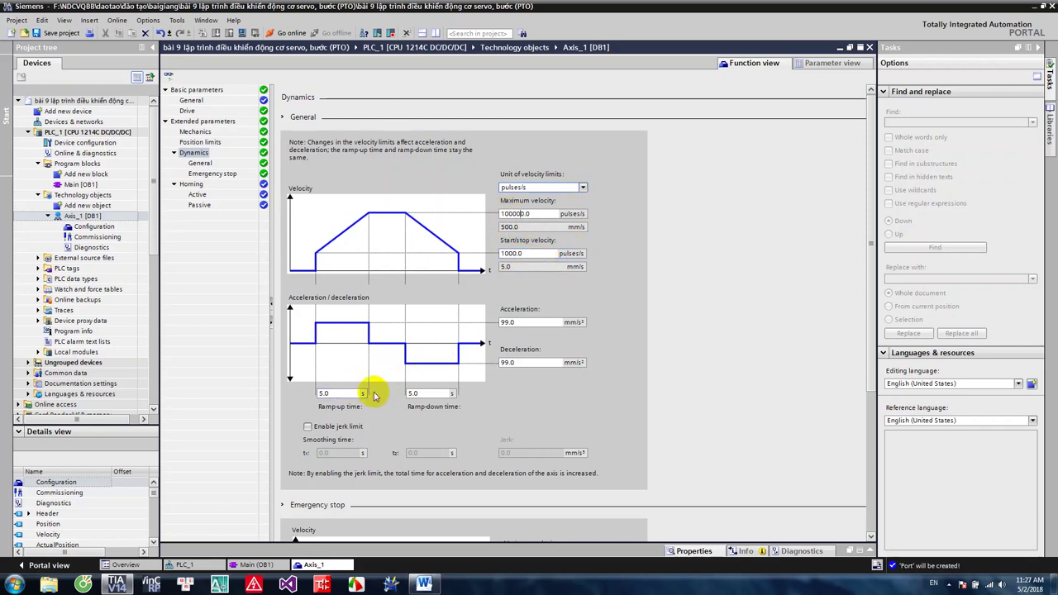
Set the ramp-up and ramp-down times to 0.01 s and the start/stop velocity to 10000 pulses/s.
click(345, 394)
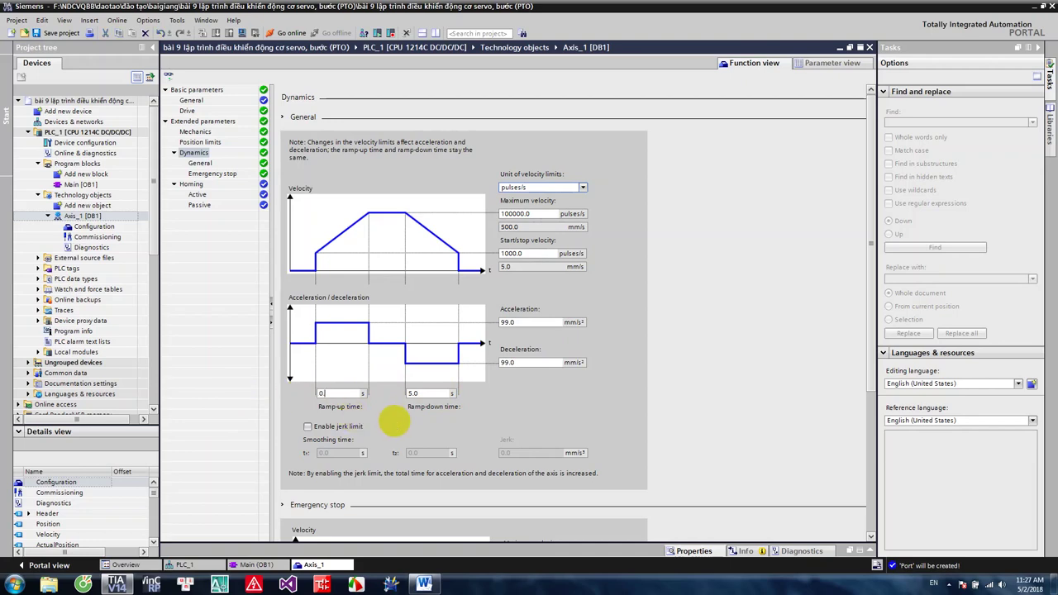
click(419, 396)
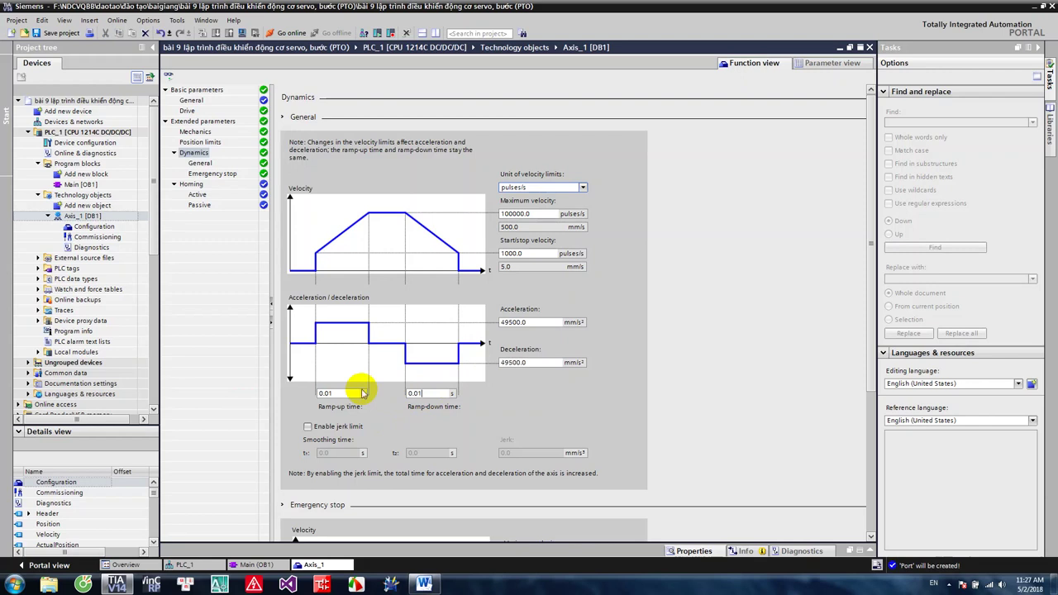
click(529, 253)
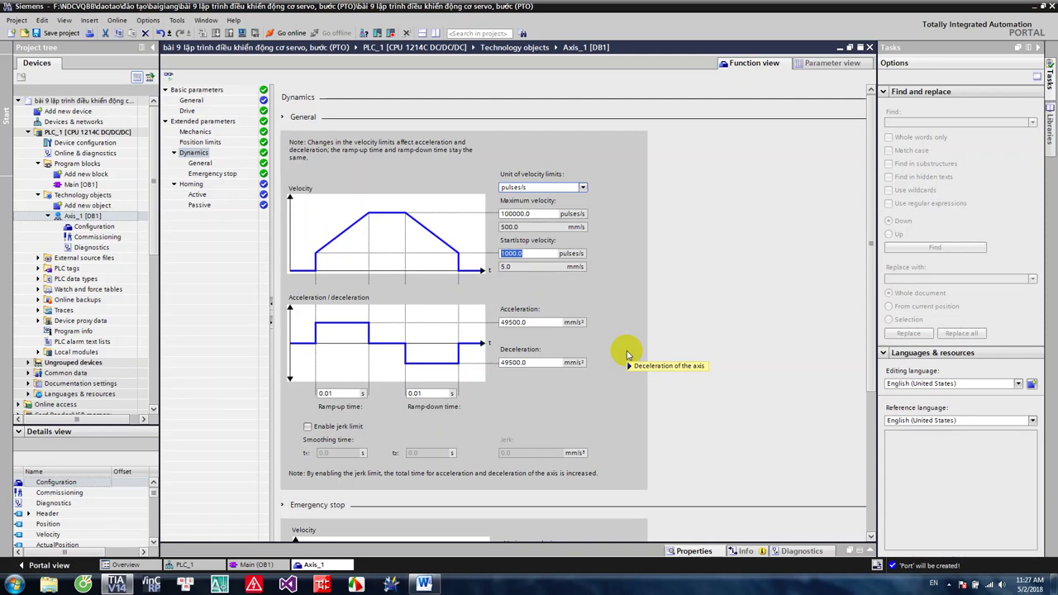
text(1)
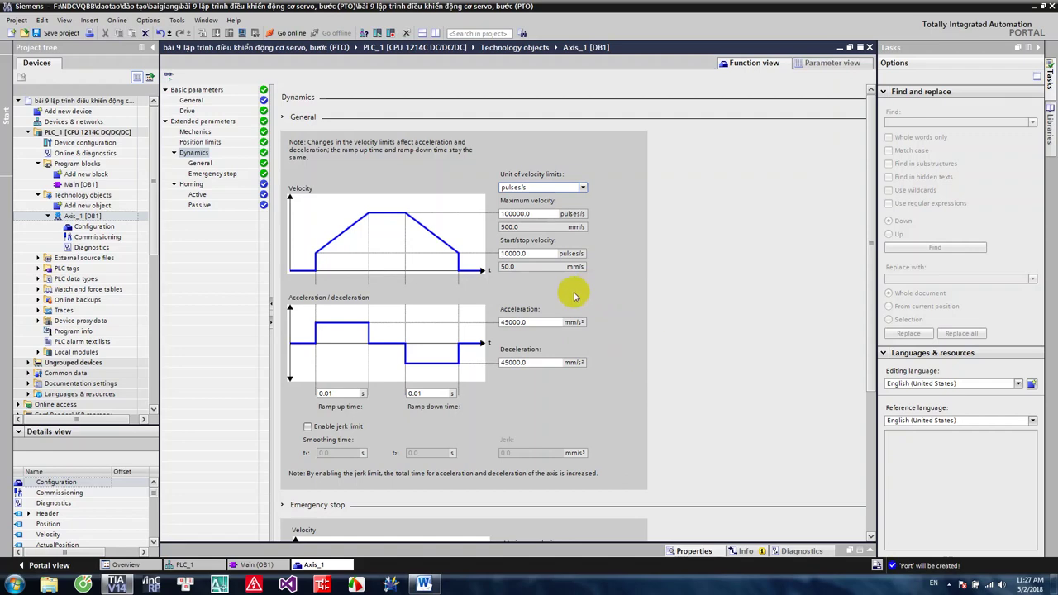
Set the emergency stop ramp-down time in the axis's dynamics to 0.01 s.
scroll(562, 301, down, 5)
scroll(560, 306, up, 3)
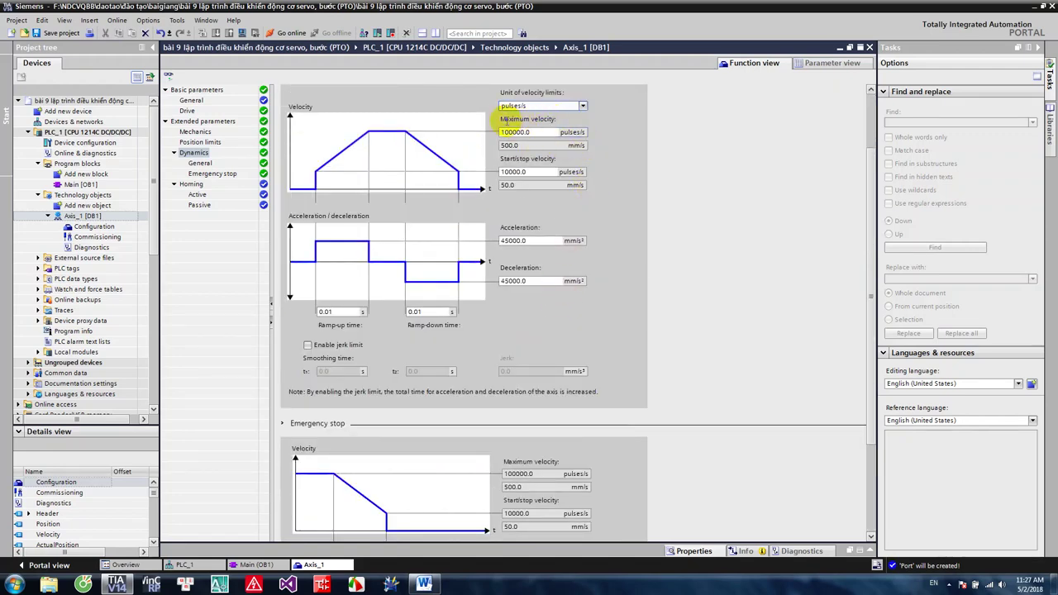
click(538, 133)
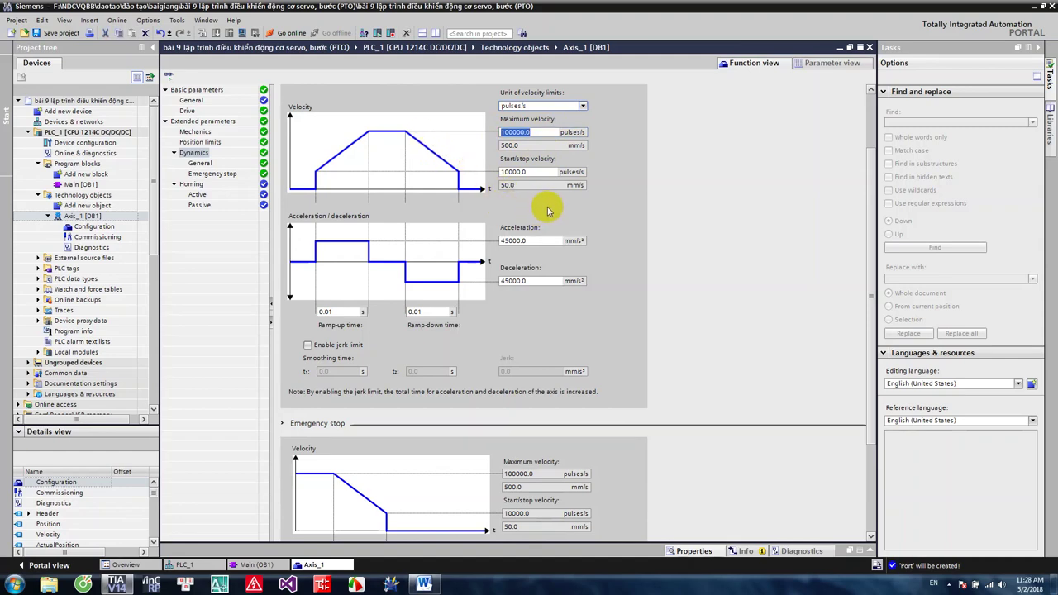
scroll(542, 209, down, 3)
scroll(540, 206, up, 3)
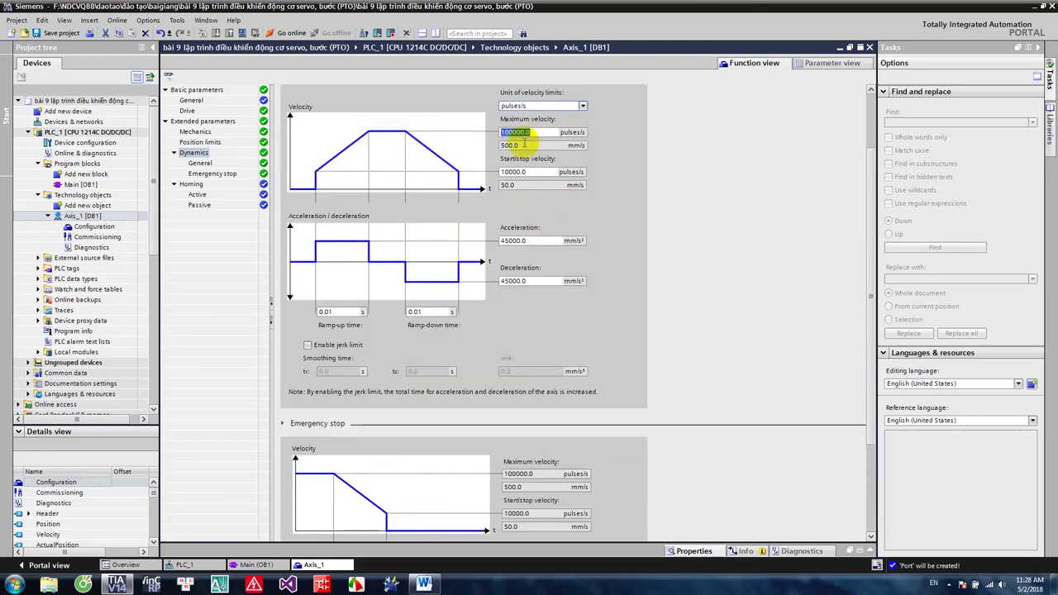
scroll(536, 194, down, 4)
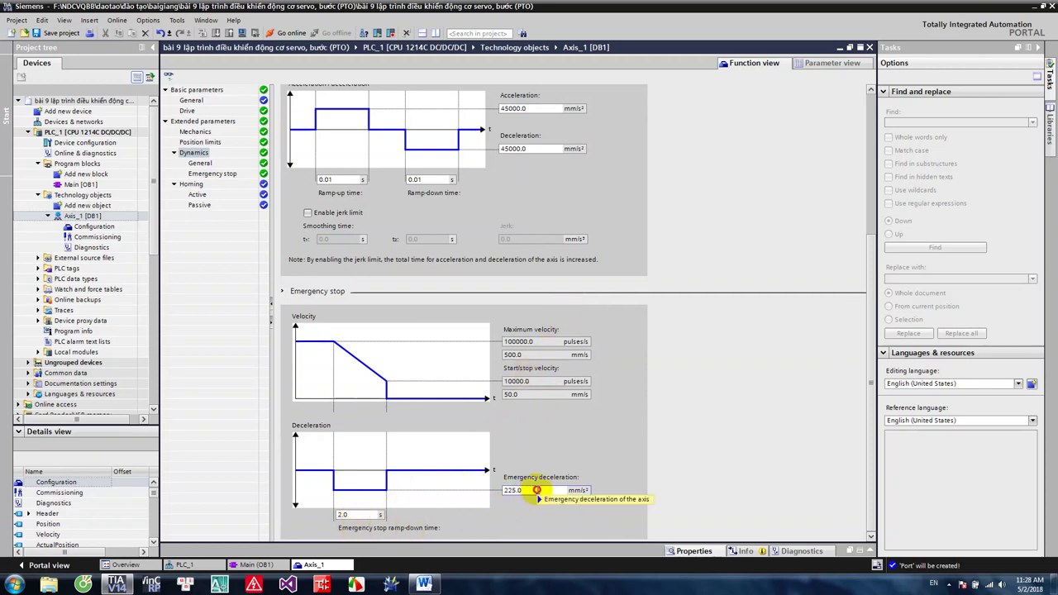
click(537, 490)
click(349, 515)
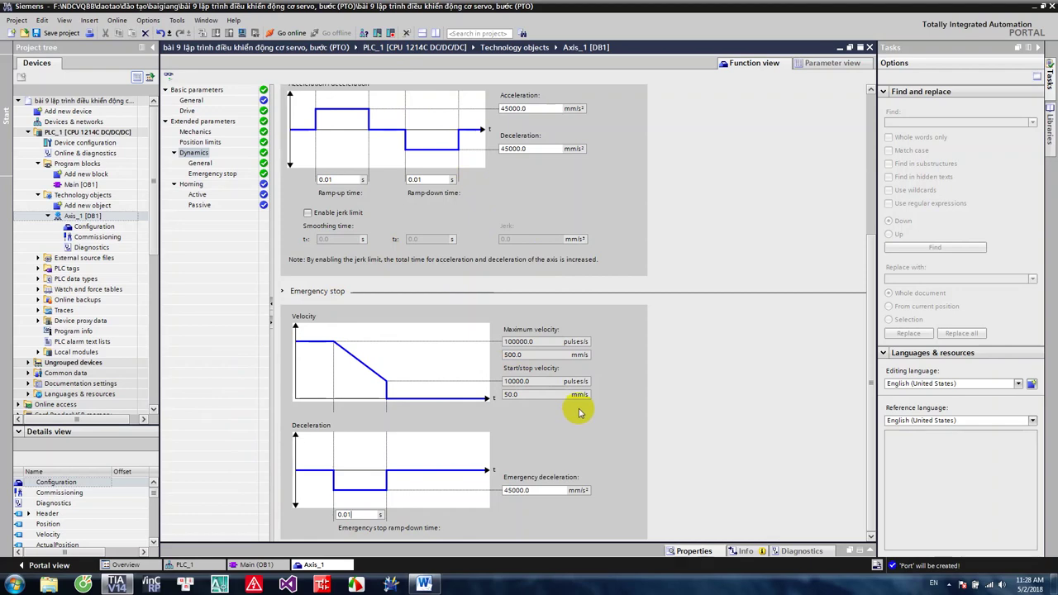
Examine the axis's active and passive homing settings, including the homing switch options and motion diagrams.
click(194, 155)
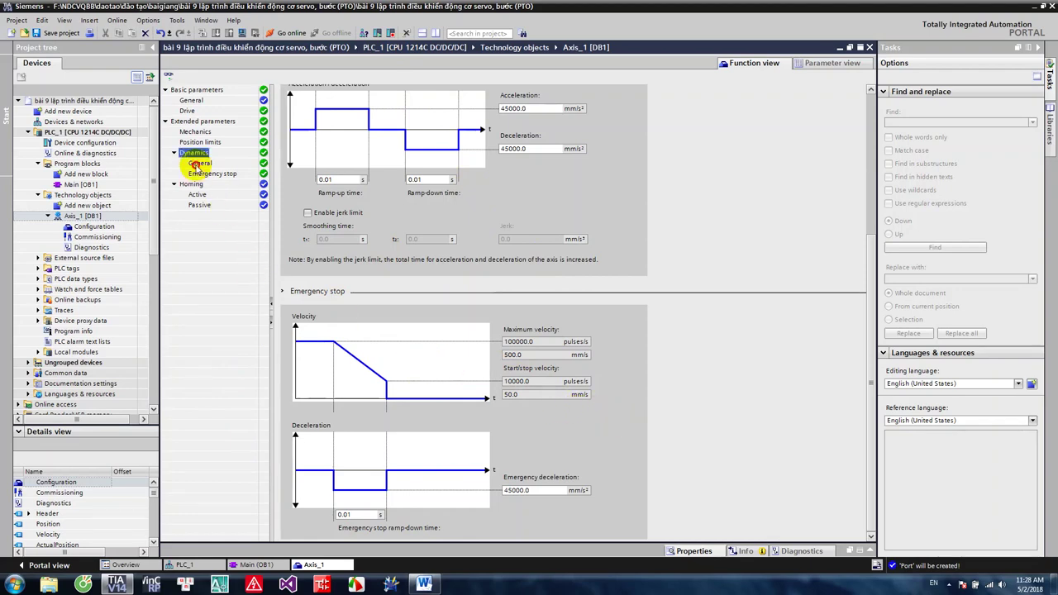
click(190, 183)
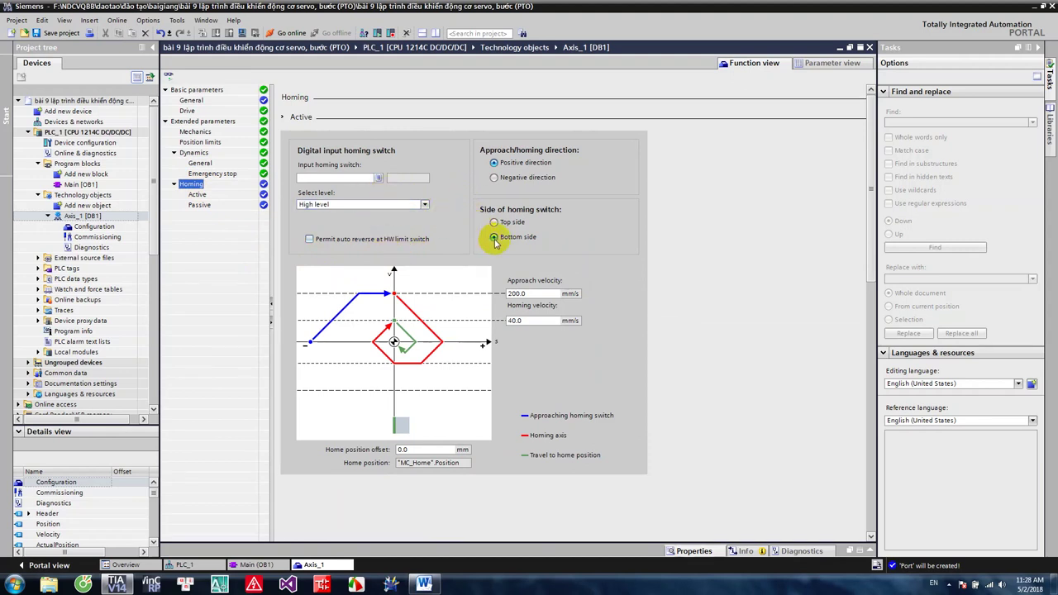
click(198, 195)
click(201, 205)
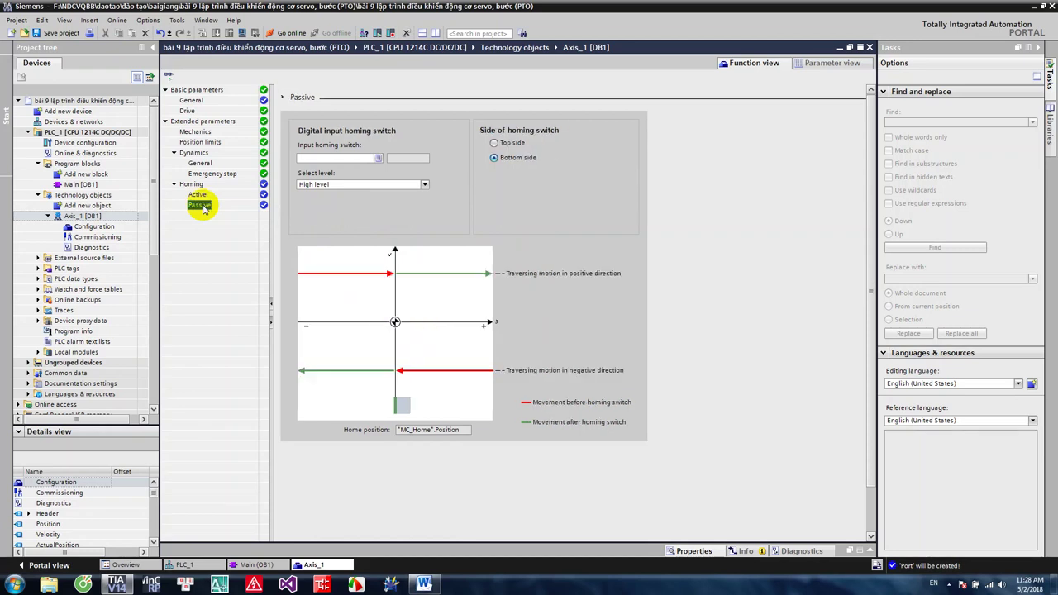
click(196, 194)
click(191, 183)
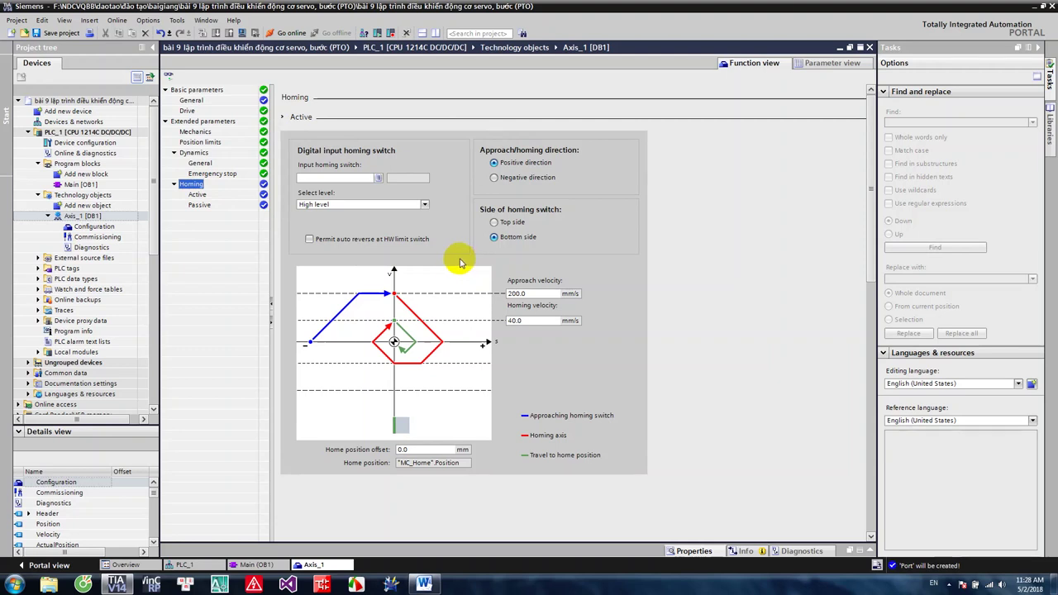
click(196, 194)
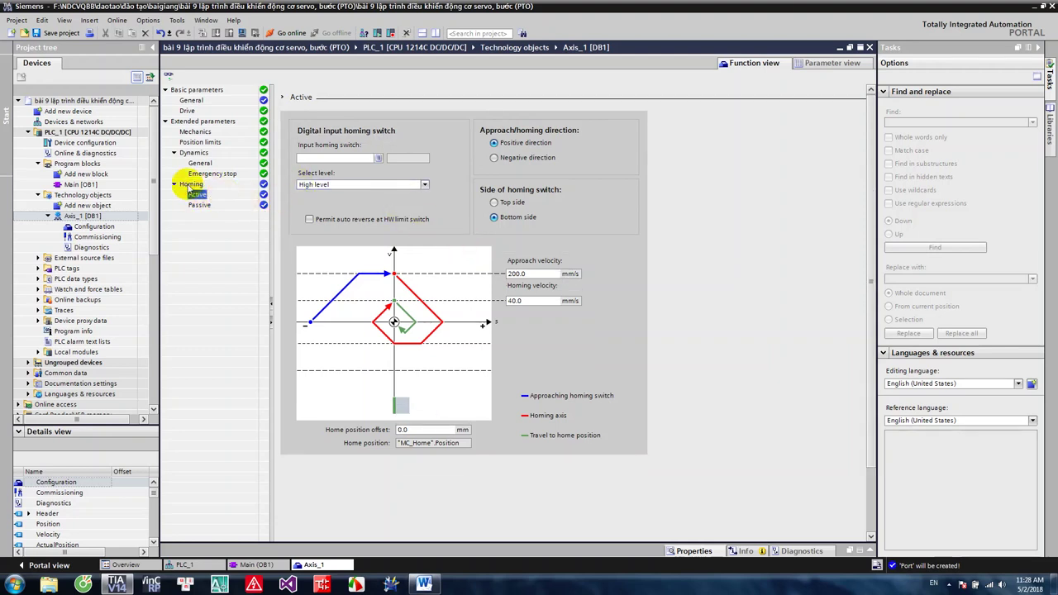
click(191, 184)
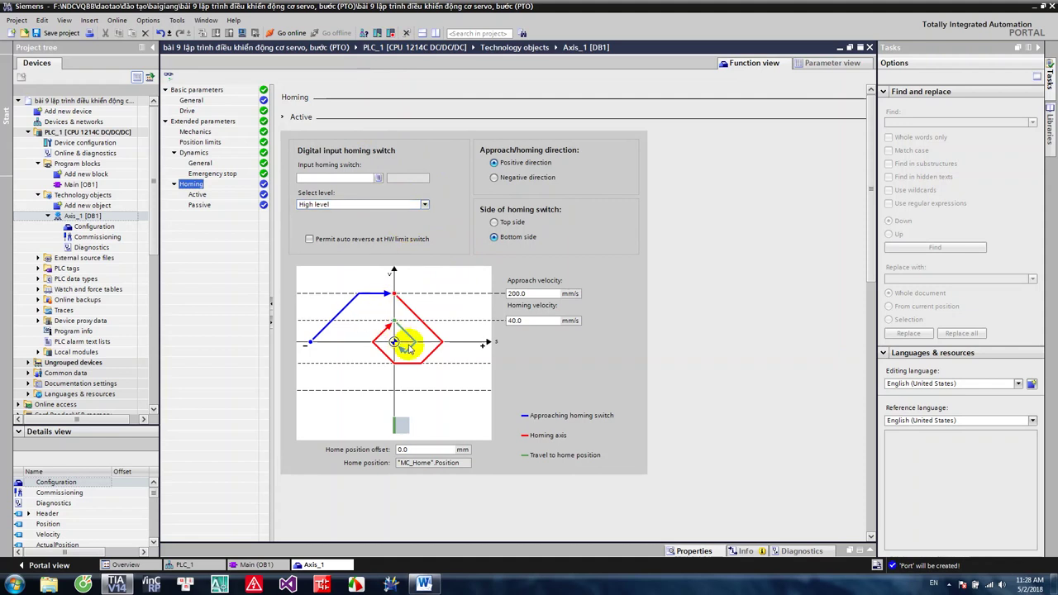
Switch the active homing approach direction between negative and positive to compare the homing diagrams, ending on positive.
click(543, 180)
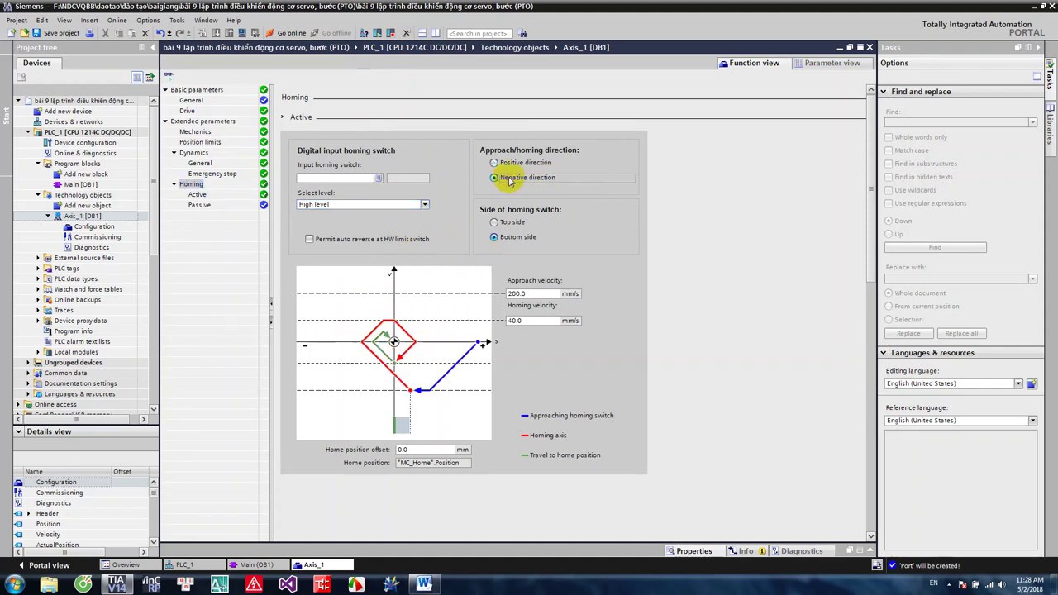
click(509, 165)
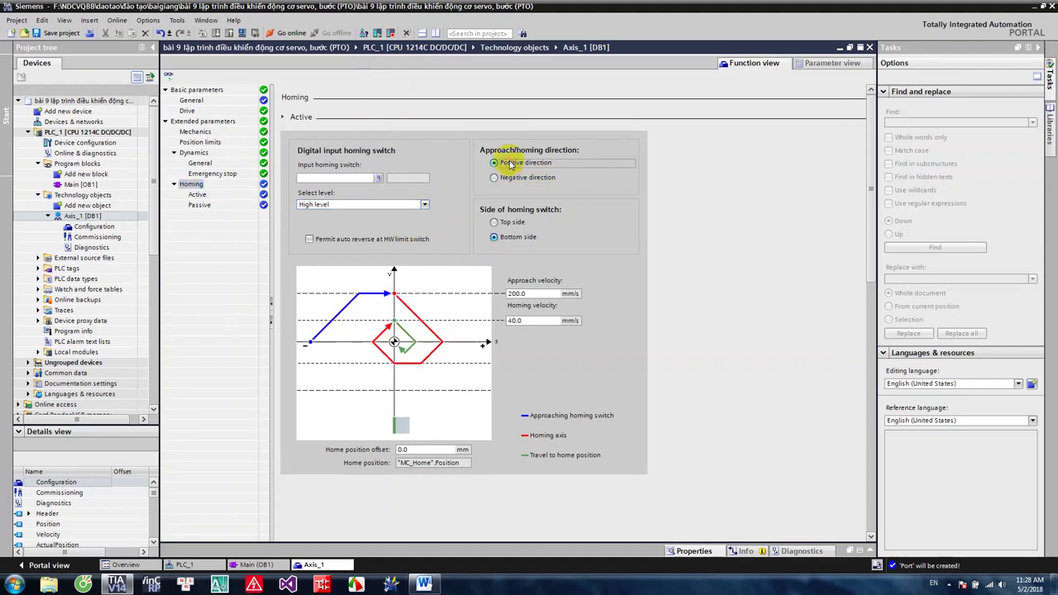
click(508, 180)
click(504, 163)
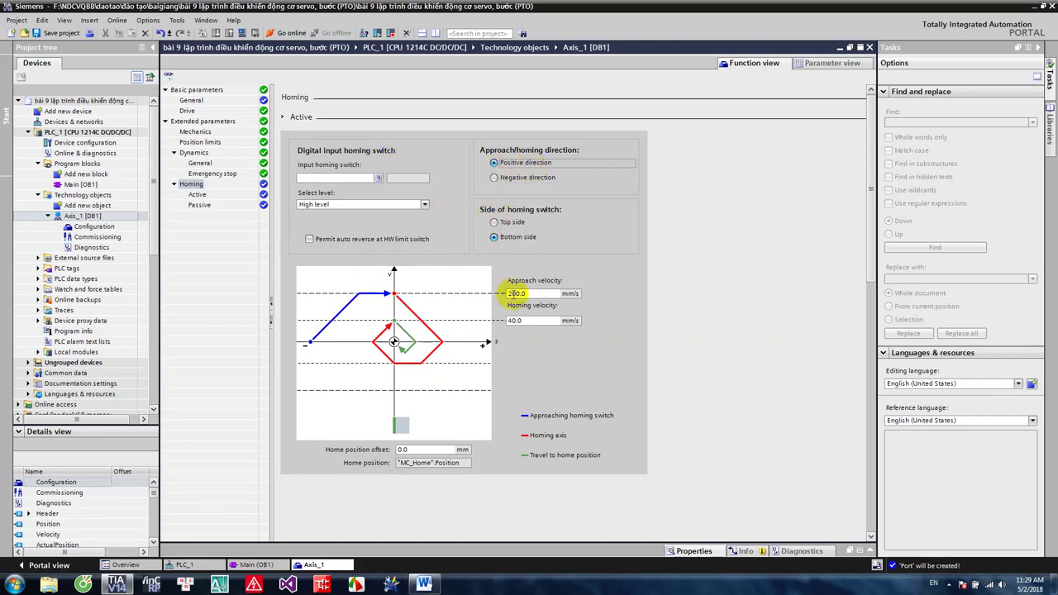
Assign %I0.0 as the active homing switch input with High level and set the homing velocity to 100 mm/s.
drag(546, 294, 480, 295)
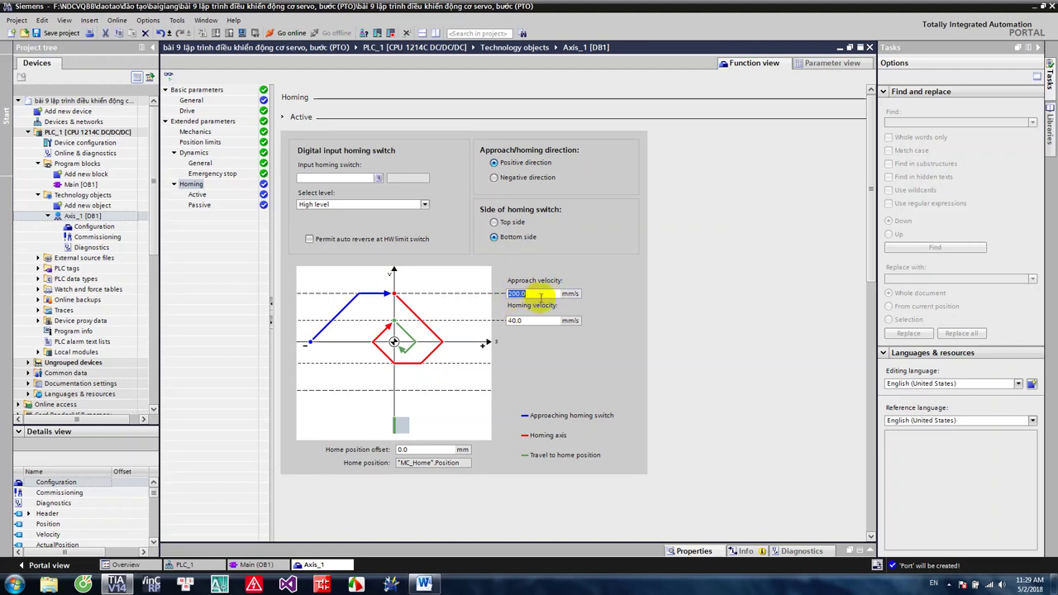
drag(538, 321, 508, 321)
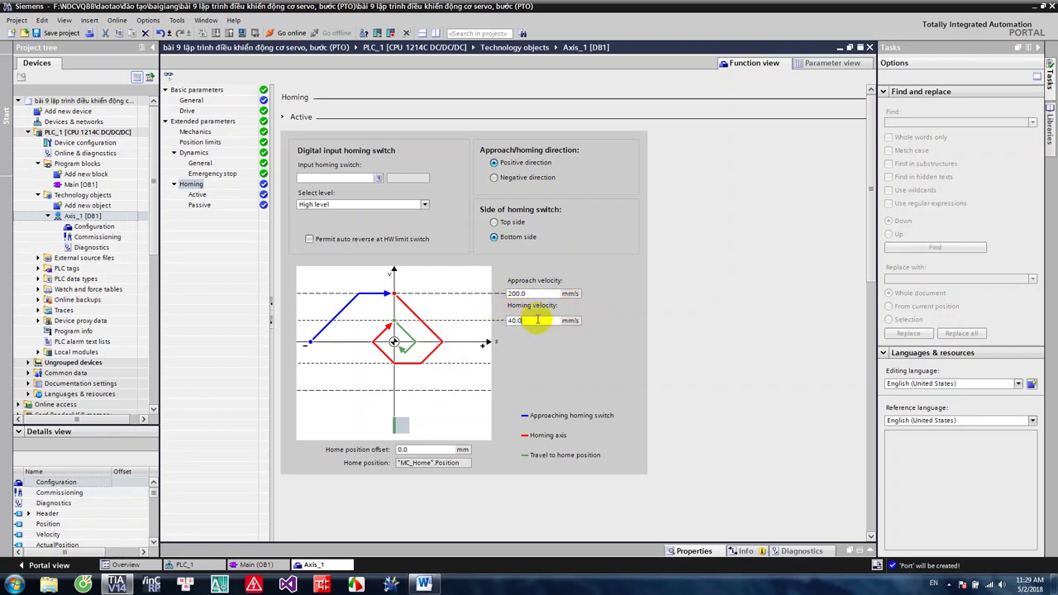
click(486, 338)
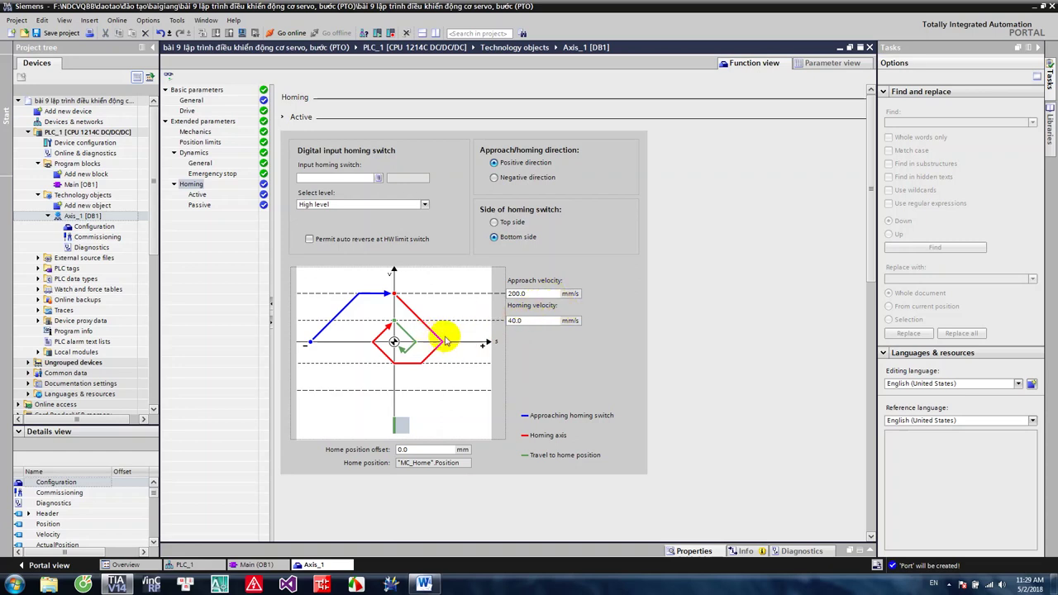
click(379, 177)
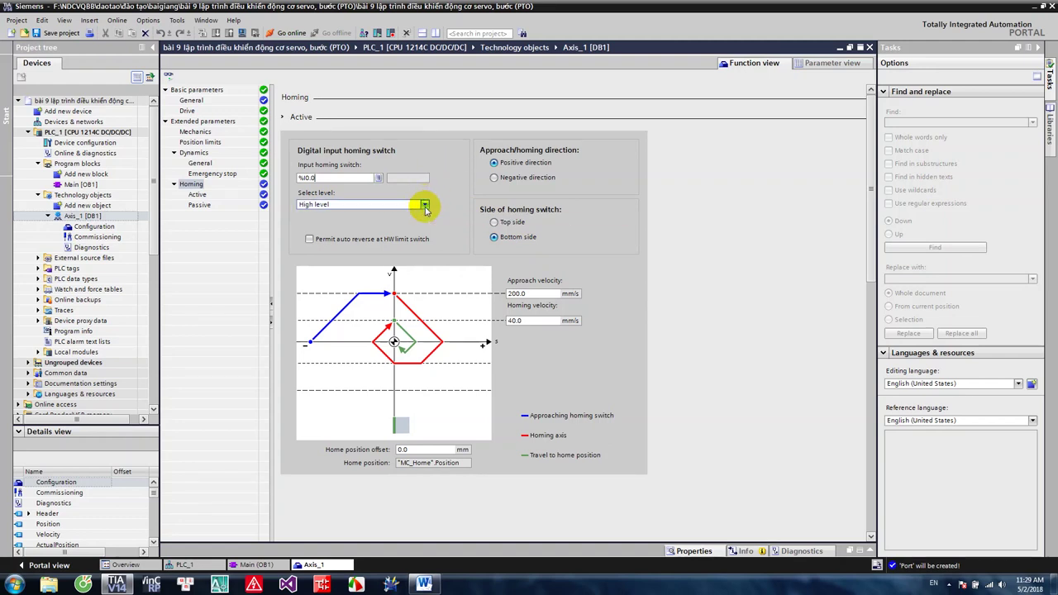
click(424, 205)
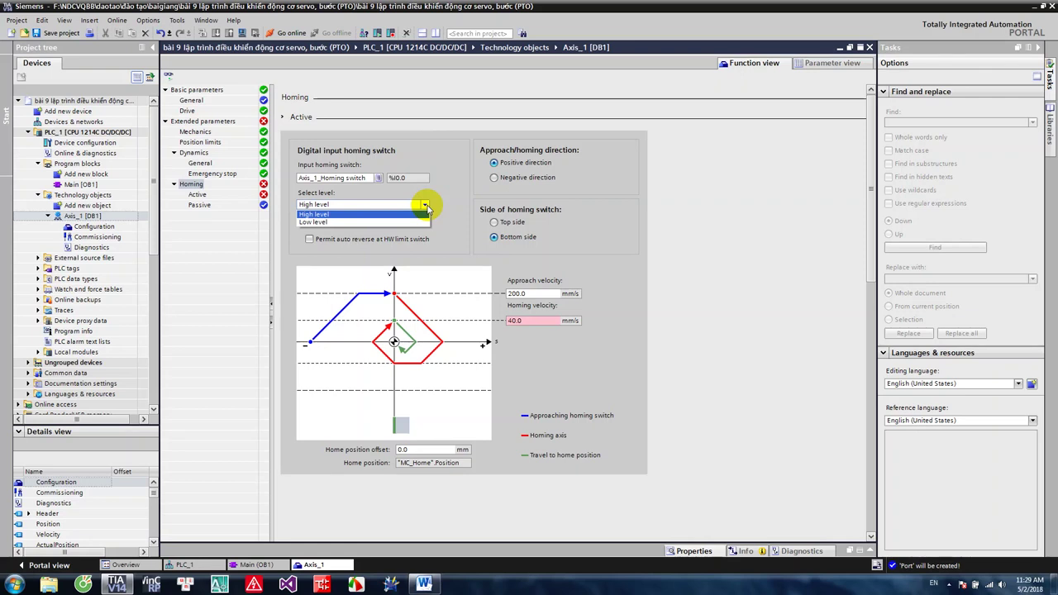
click(427, 209)
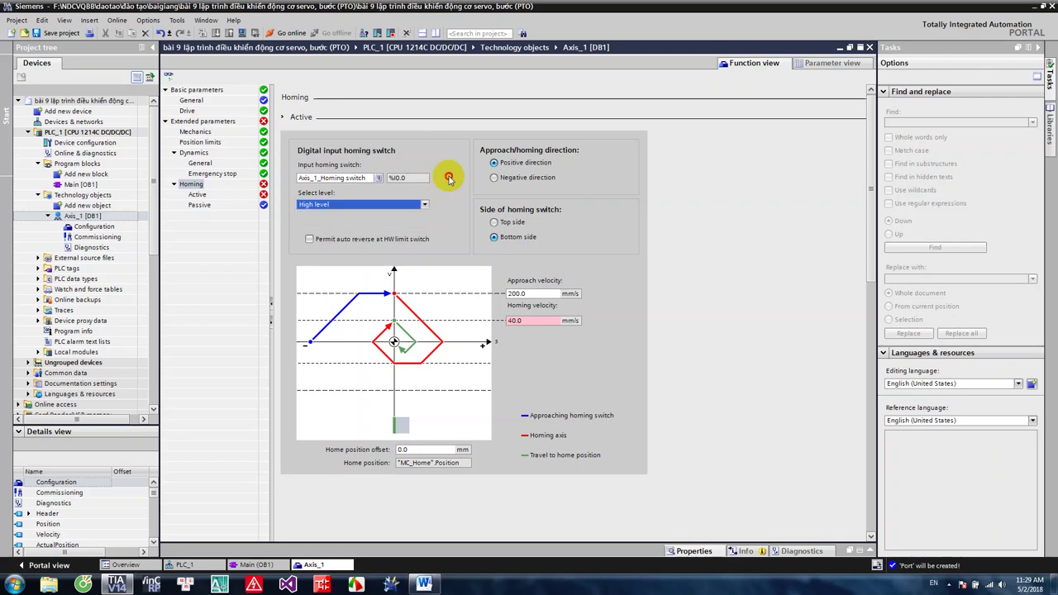
click(532, 320)
click(398, 321)
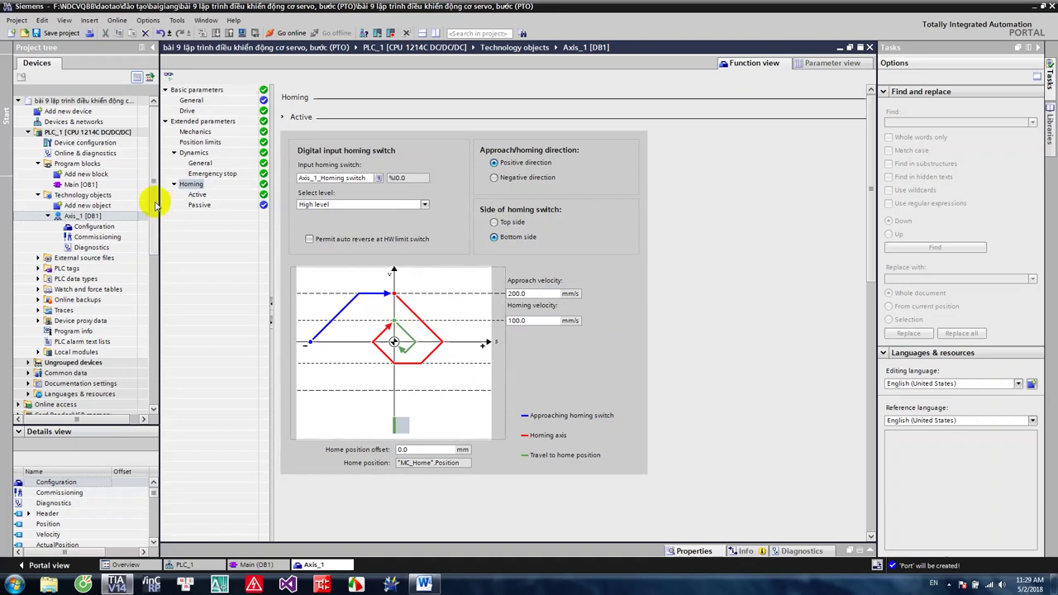
Review the axis's active homing, dynamics, mechanics, general and drive settings.
click(196, 194)
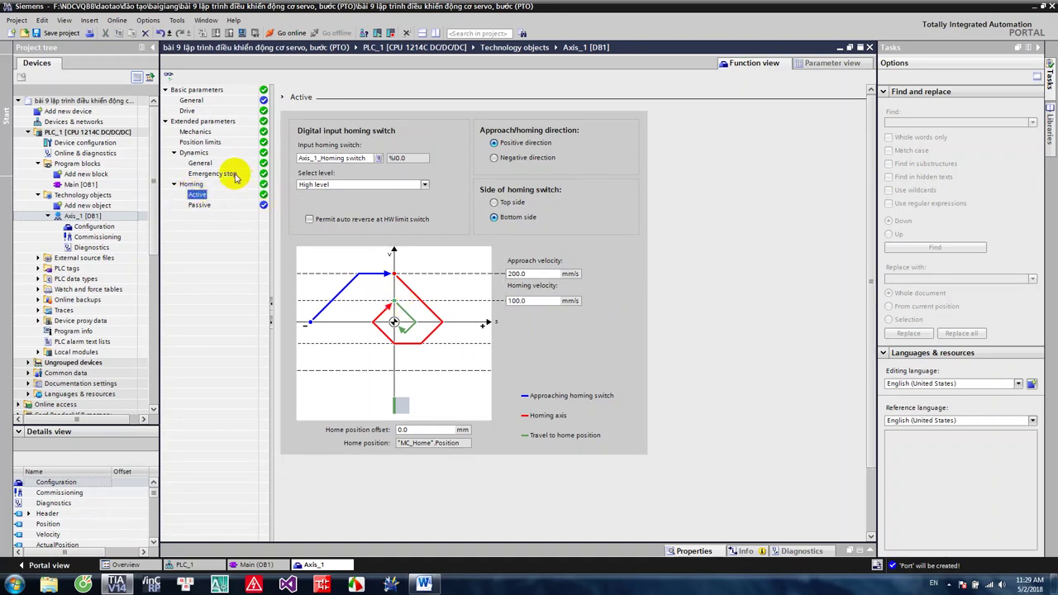
click(203, 162)
click(197, 152)
click(196, 131)
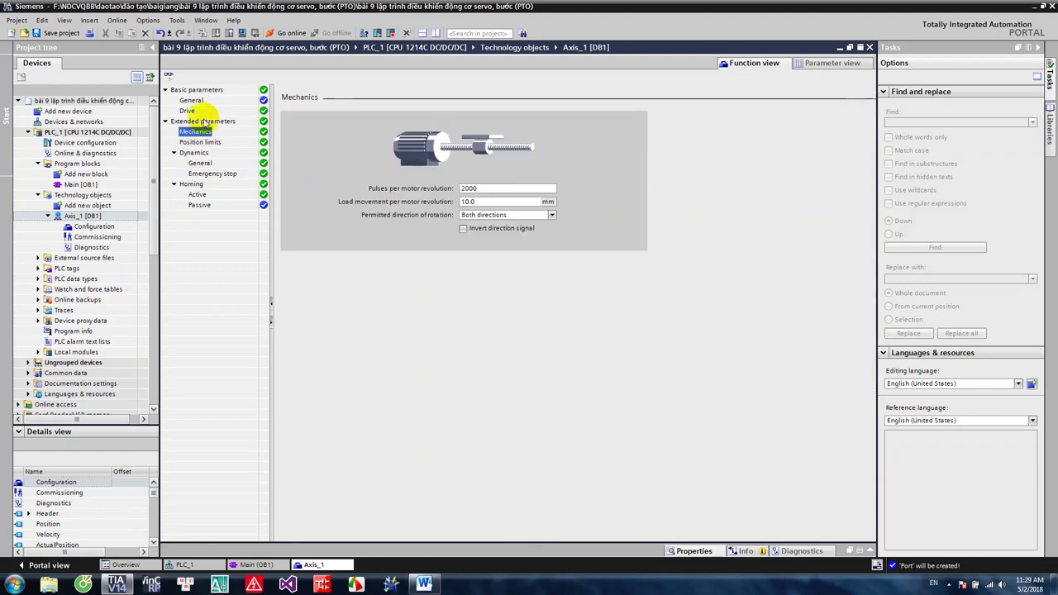
click(192, 100)
click(190, 111)
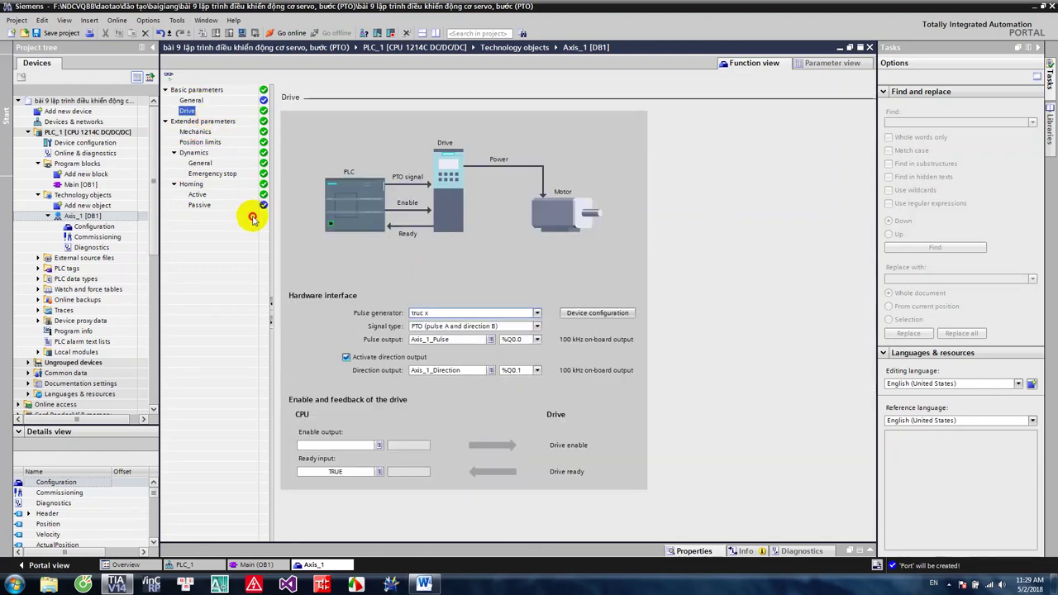
Open Axis_1's commissioning panel and activate master control with a monitoring time of 3000 ms.
double_click(91, 237)
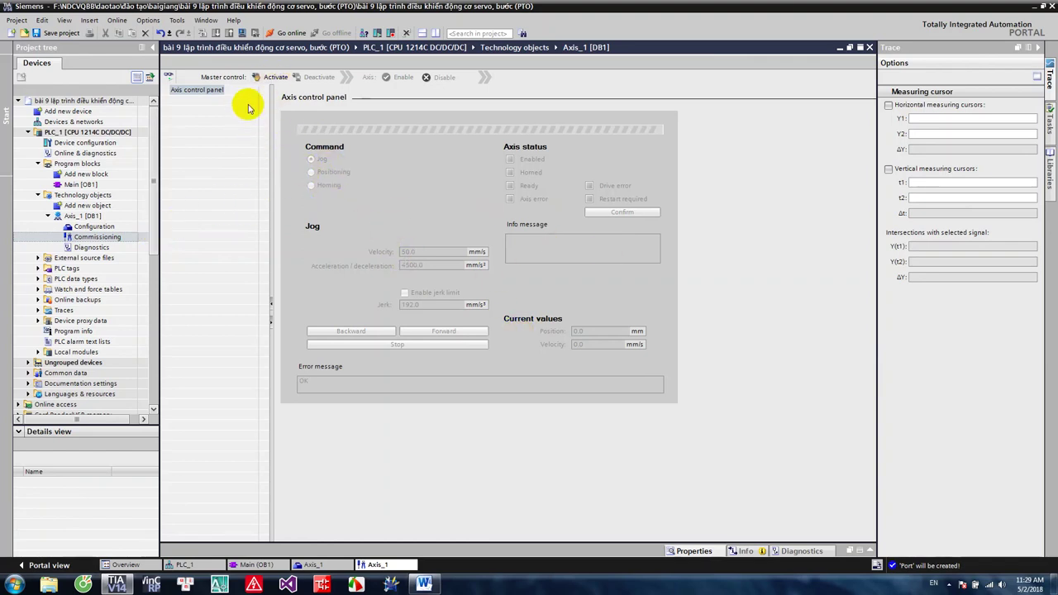
click(273, 78)
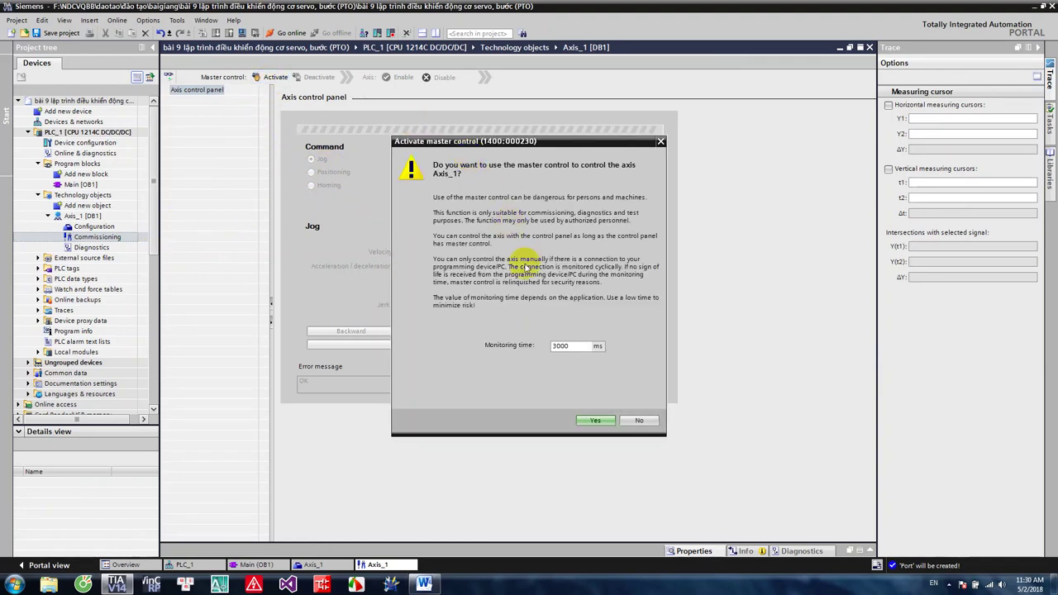
click(590, 418)
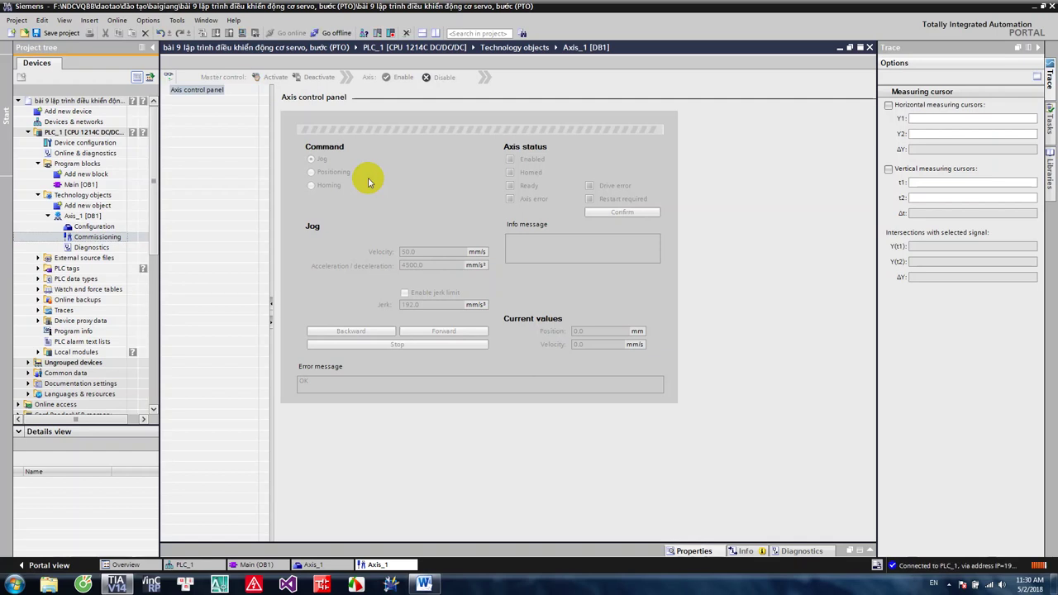
Try to download only the software changes to PLC_1 while online.
right_click(83, 139)
mouse_move(199, 241)
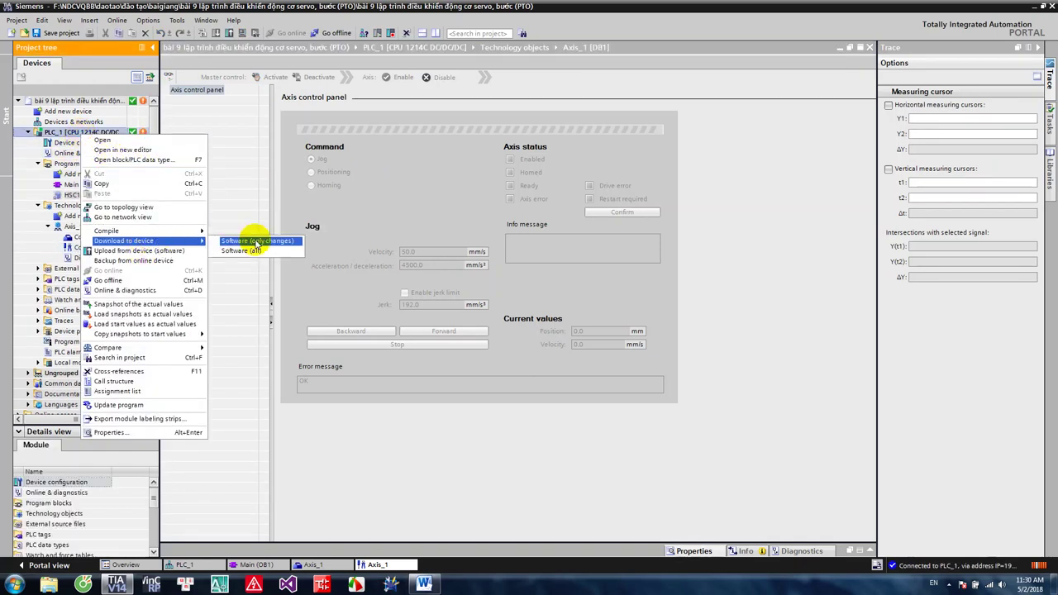
click(257, 242)
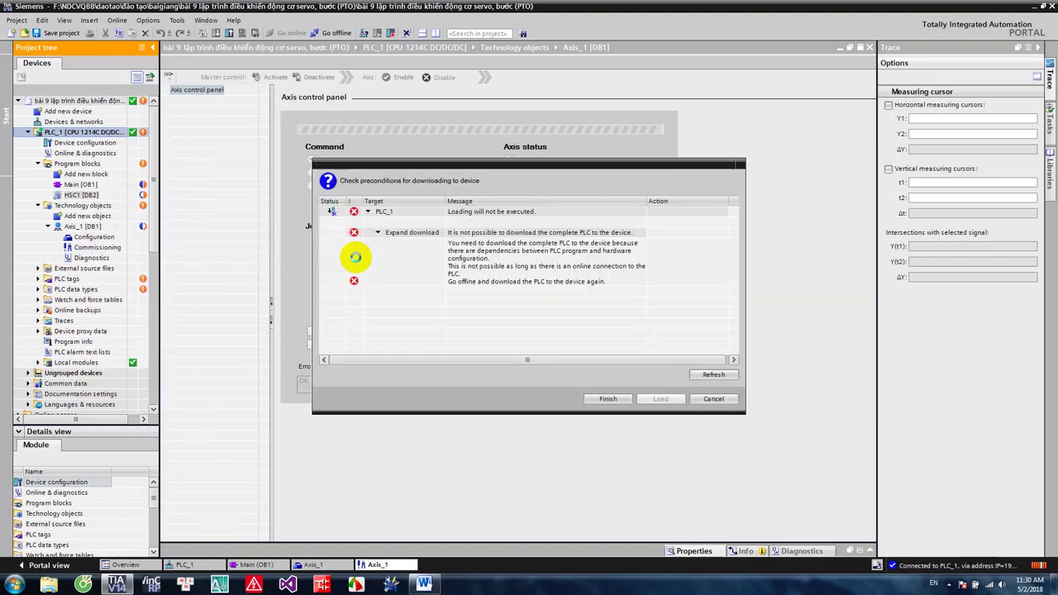
click(633, 372)
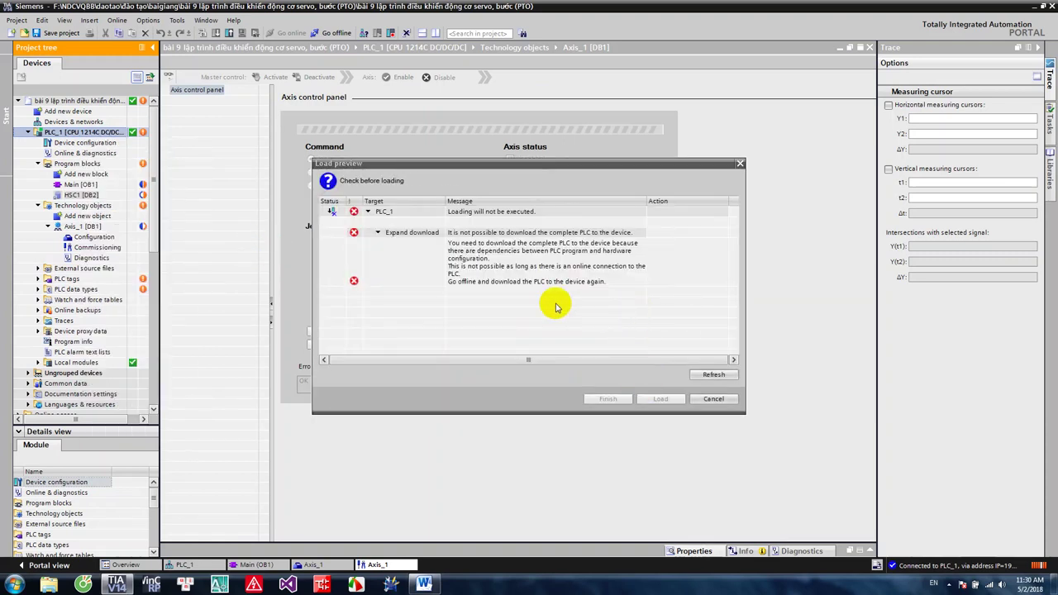
click(713, 399)
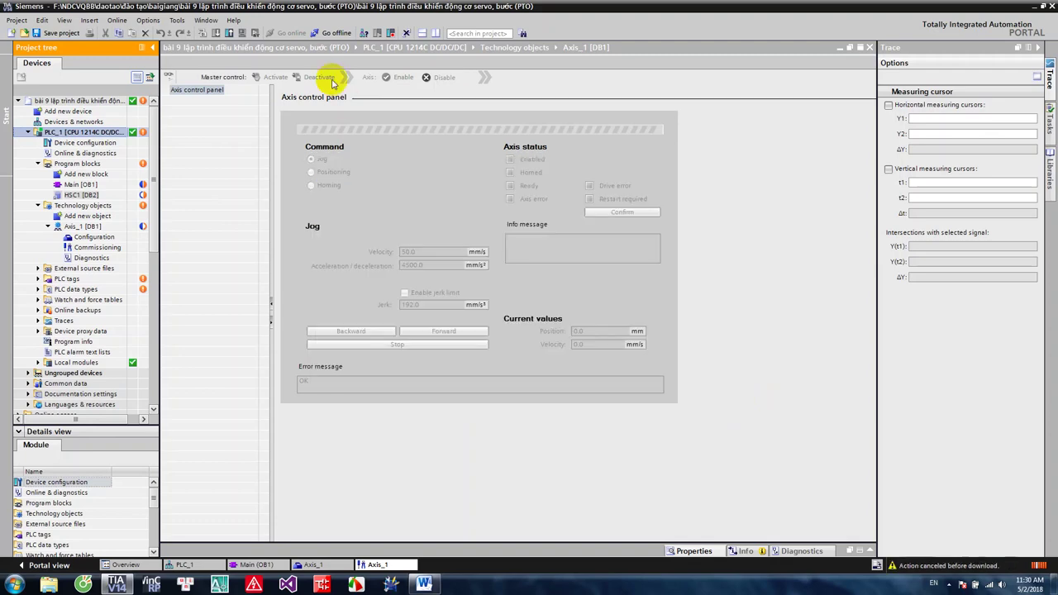
Go offline and start downloading PLC_1's hardware and software changes, continuing without synchronization.
click(331, 33)
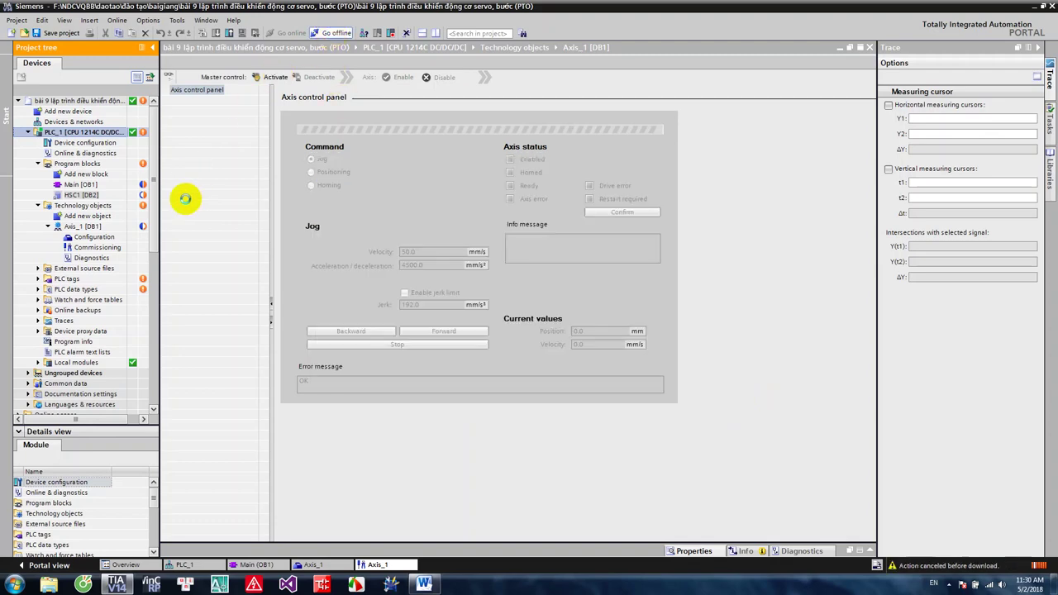
double_click(76, 185)
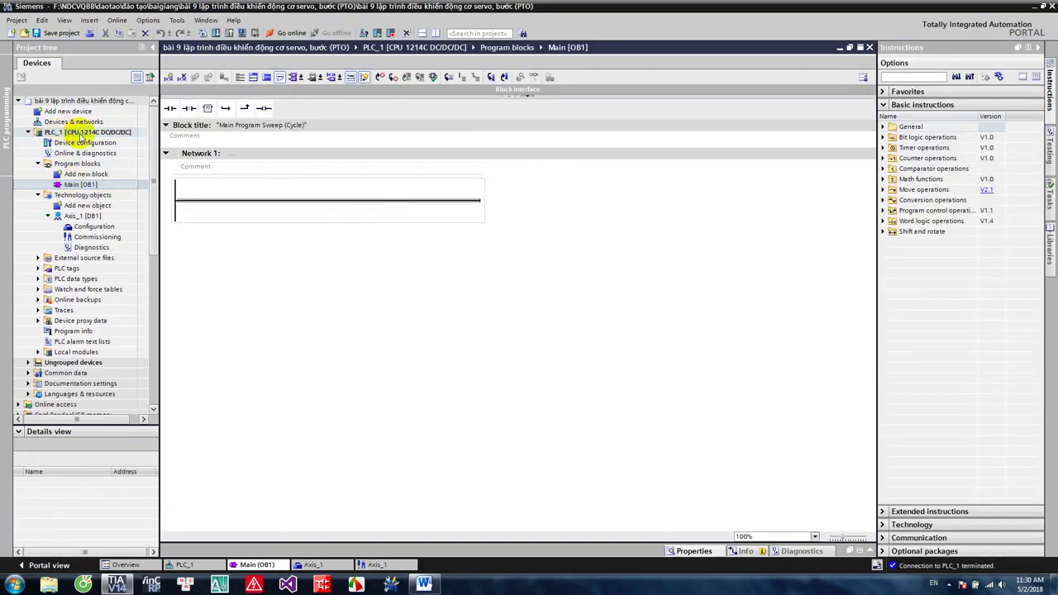
right_click(81, 134)
mouse_move(165, 291)
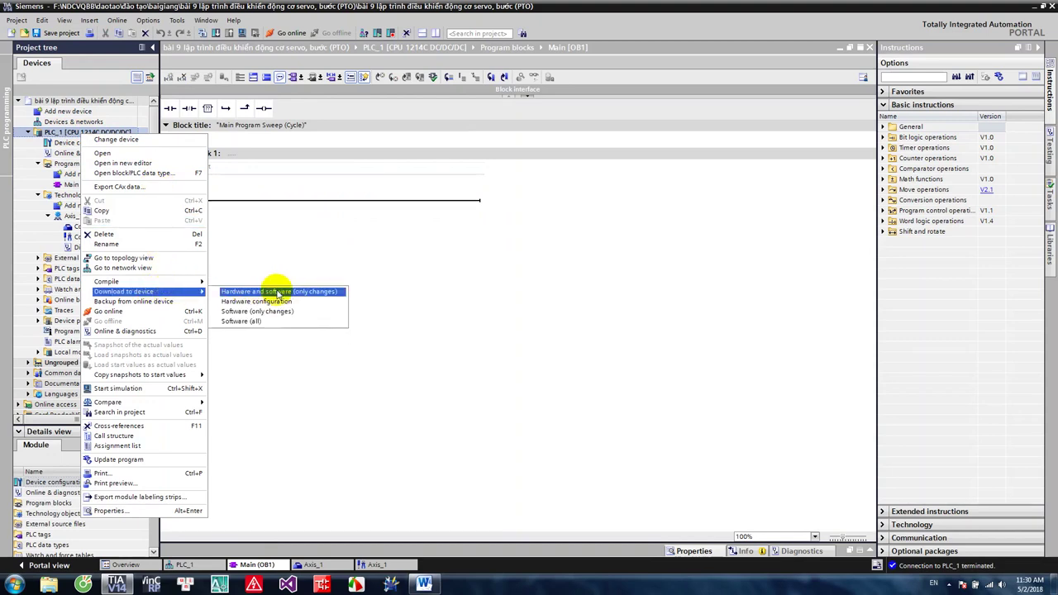
click(282, 291)
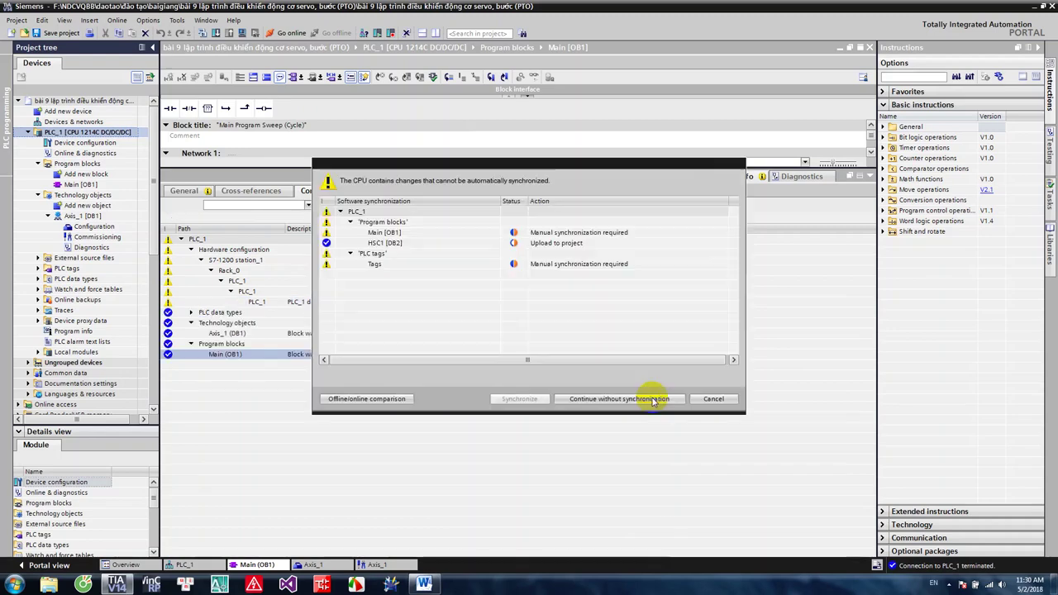
click(644, 400)
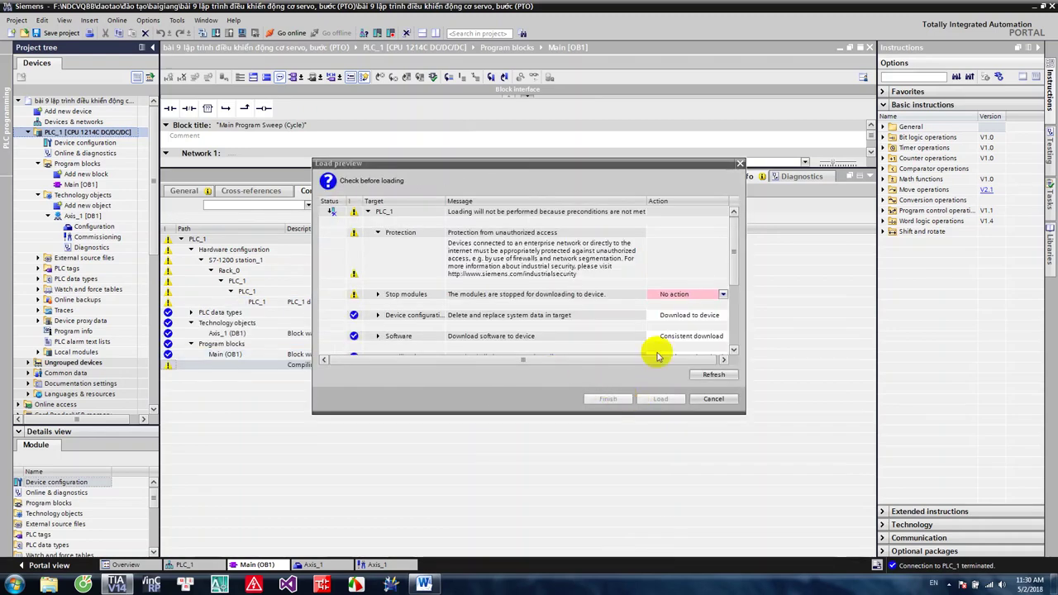
Choose Stop all for the modules, load the project into PLC_1 and finish the download.
click(722, 293)
click(677, 306)
click(661, 398)
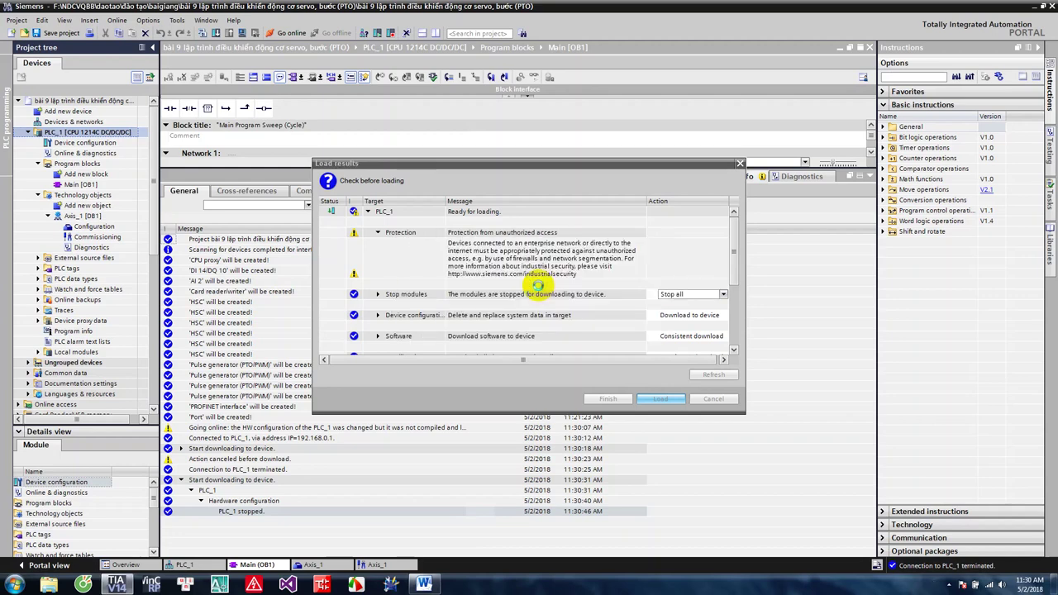
click(604, 398)
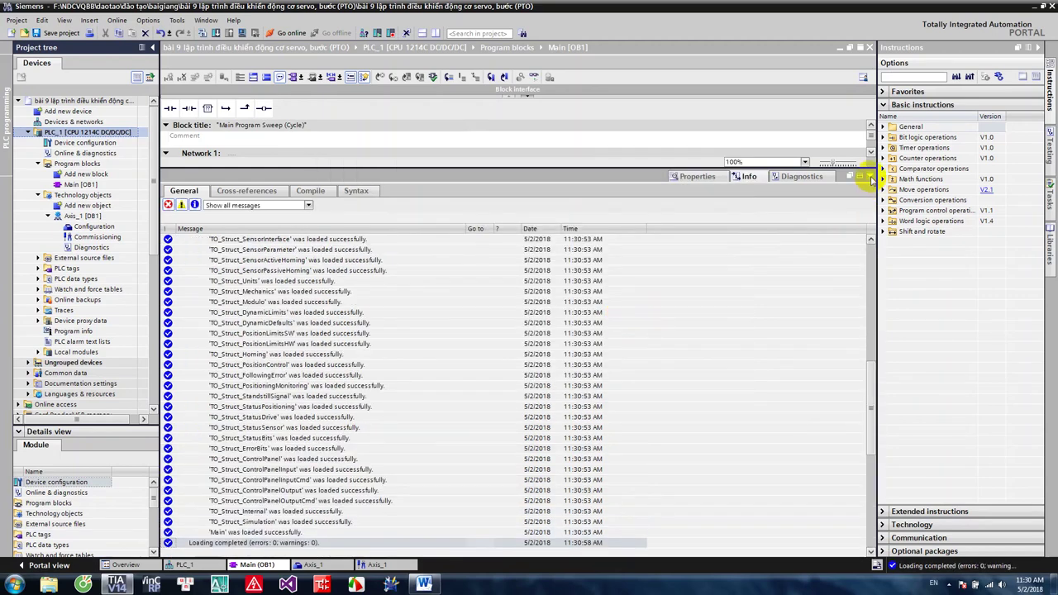
click(863, 177)
click(362, 263)
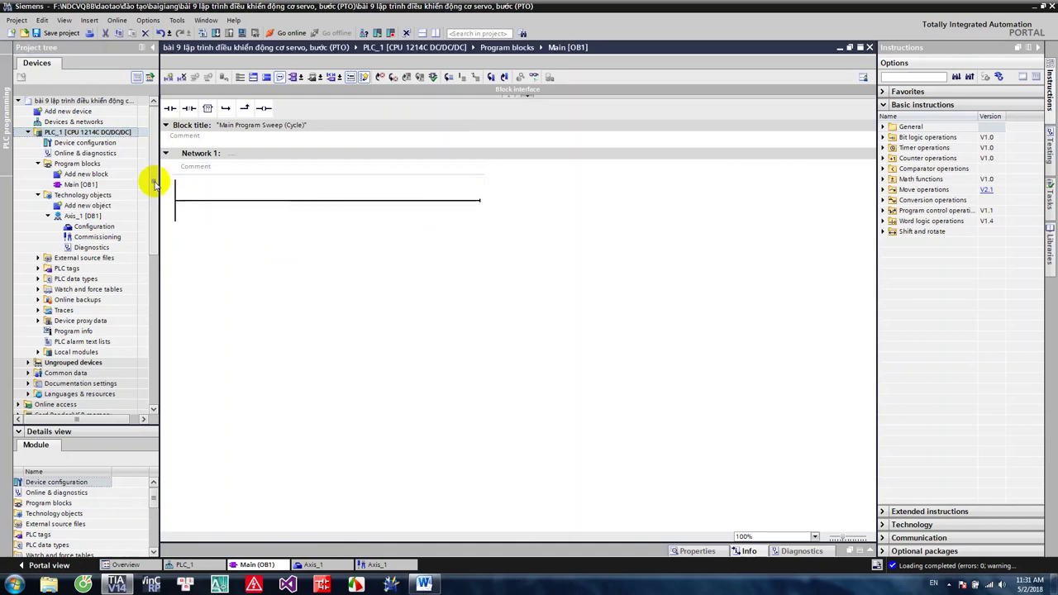
Reopen Axis_1's commissioning panel, activate master control, enable the axis and acknowledge the axis error.
scroll(151, 192, down, 3)
double_click(132, 195)
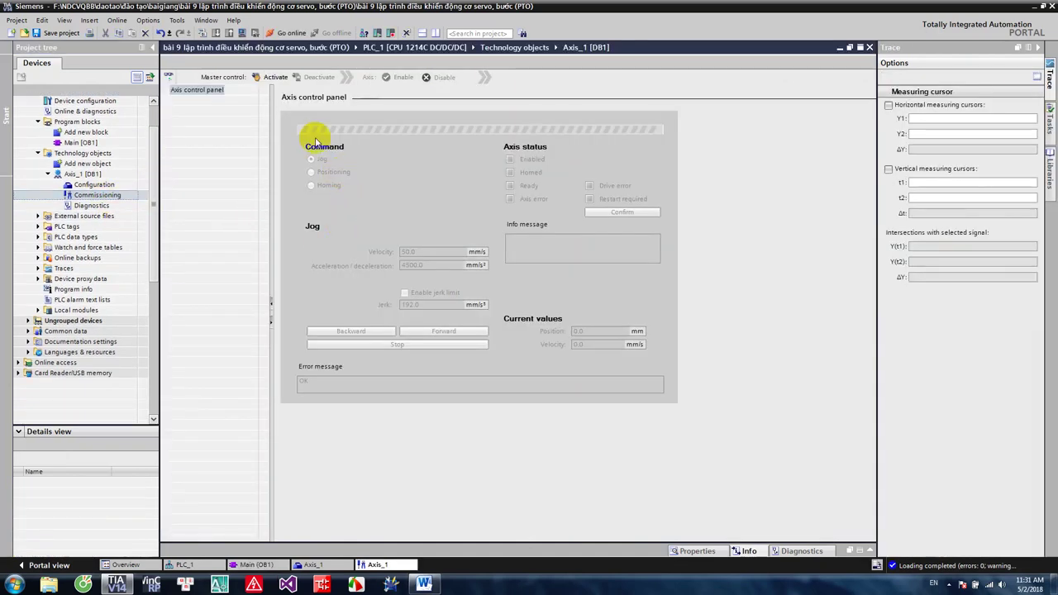
click(273, 76)
click(593, 417)
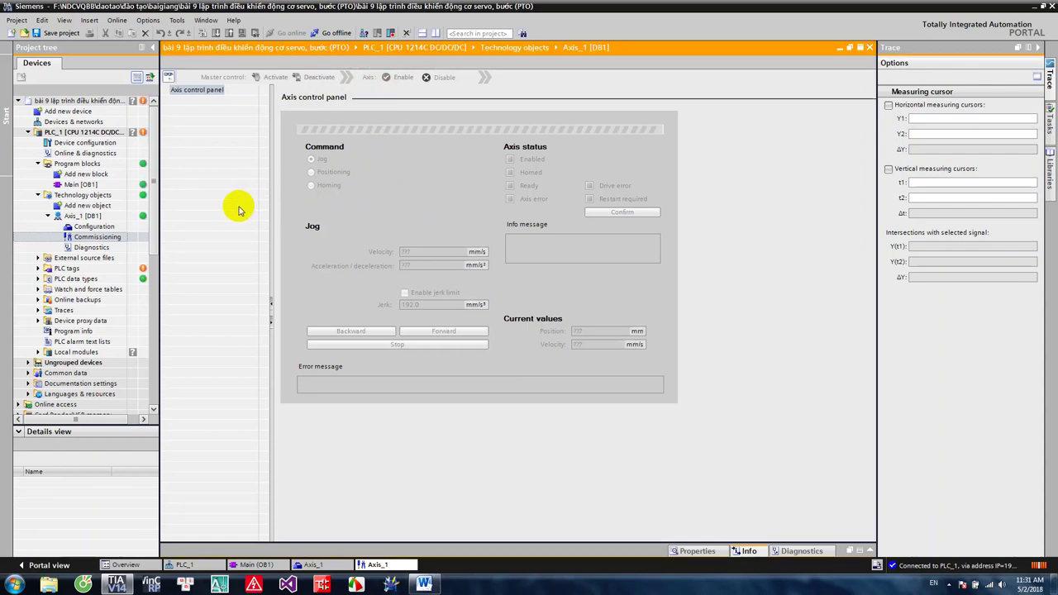
click(399, 77)
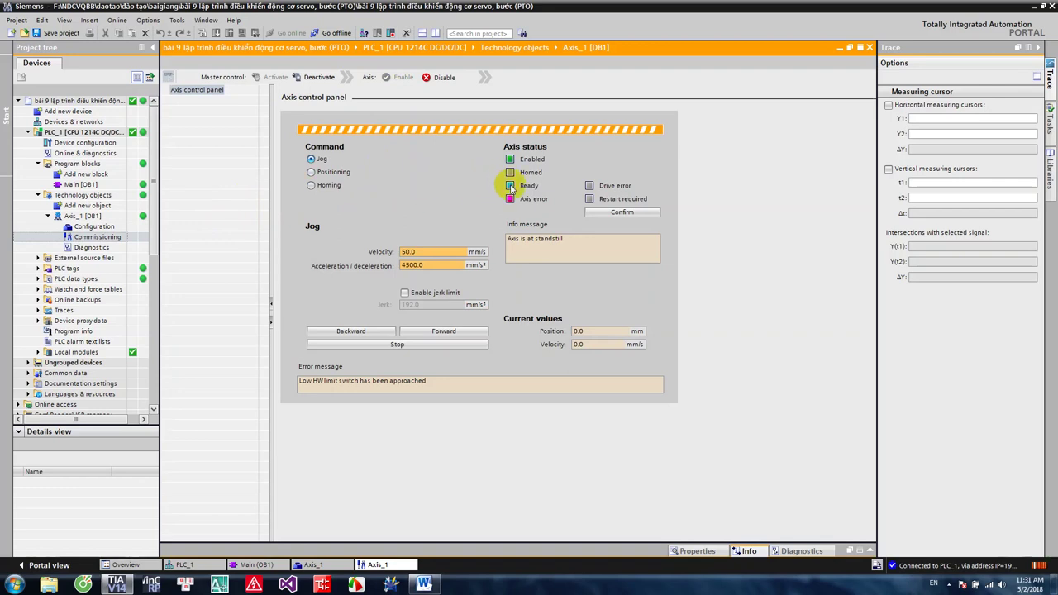
click(601, 212)
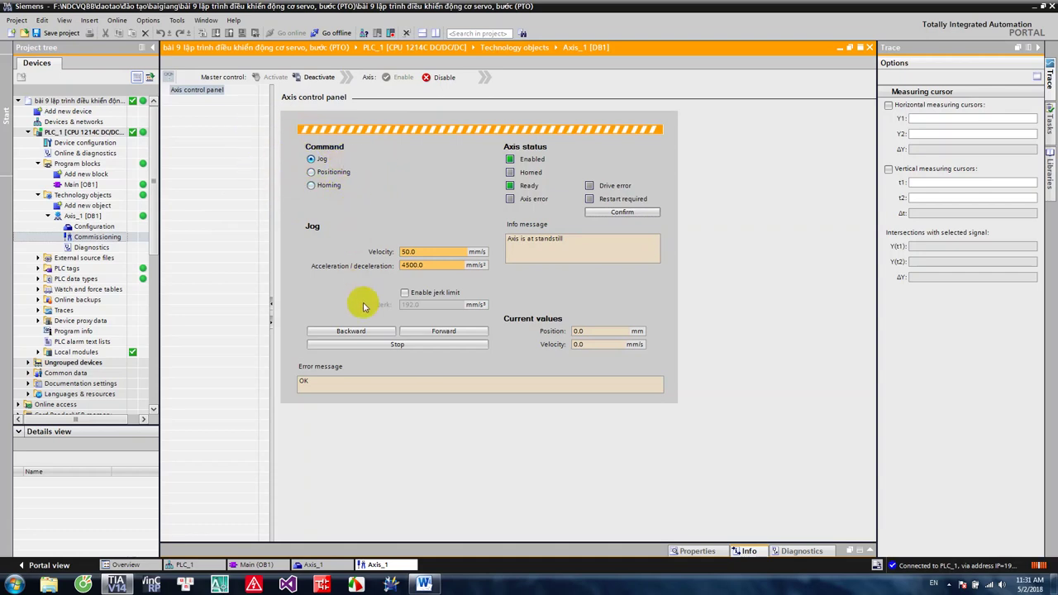
Try jogging the axis backward and forward at 50 mm/s, acknowledging the axis error after the attempts.
click(355, 330)
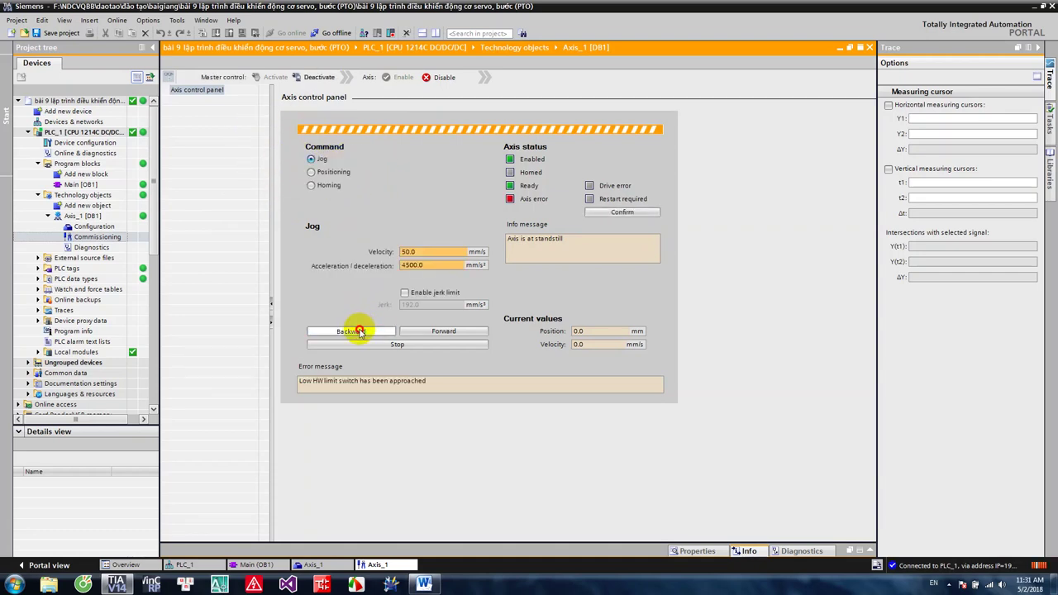
click(357, 330)
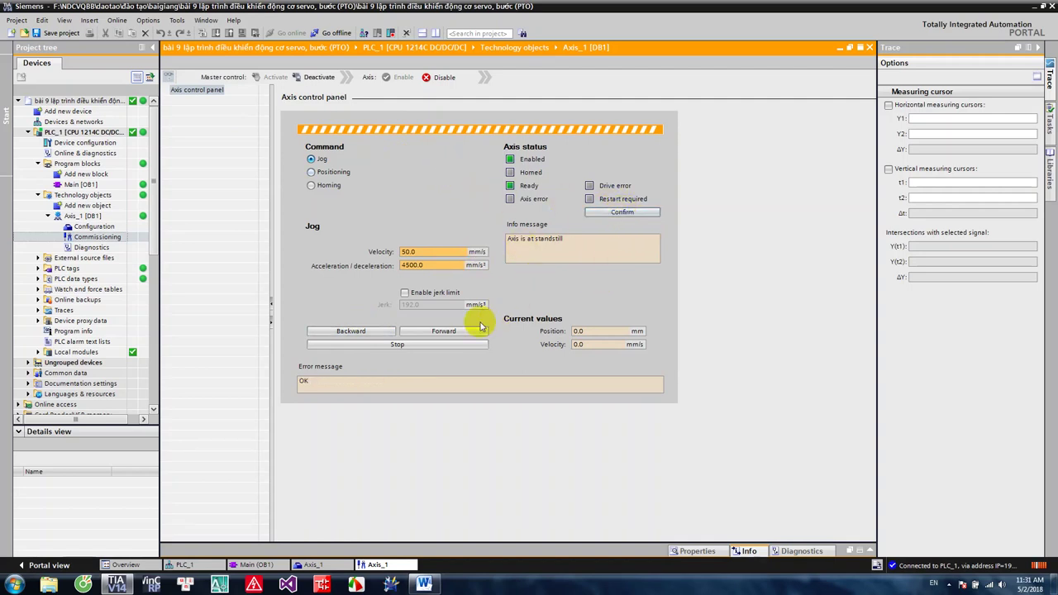
click(443, 330)
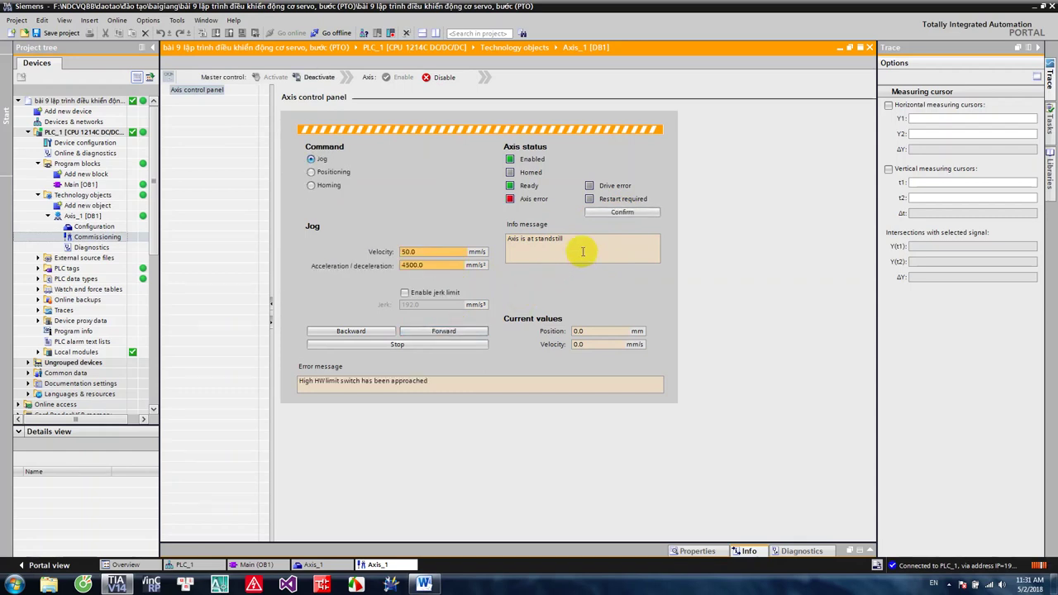
click(613, 214)
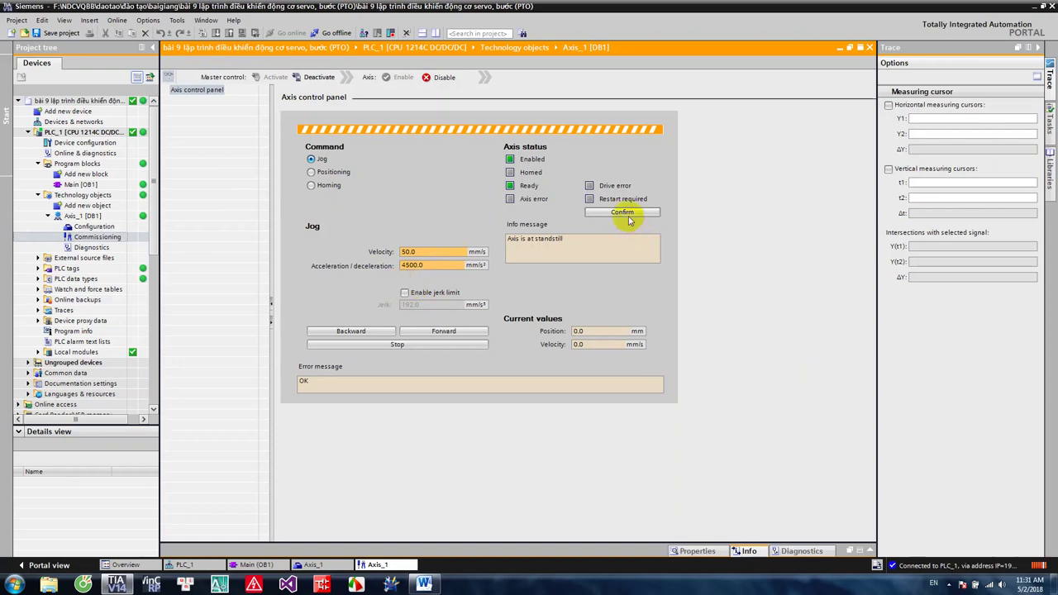
click(450, 330)
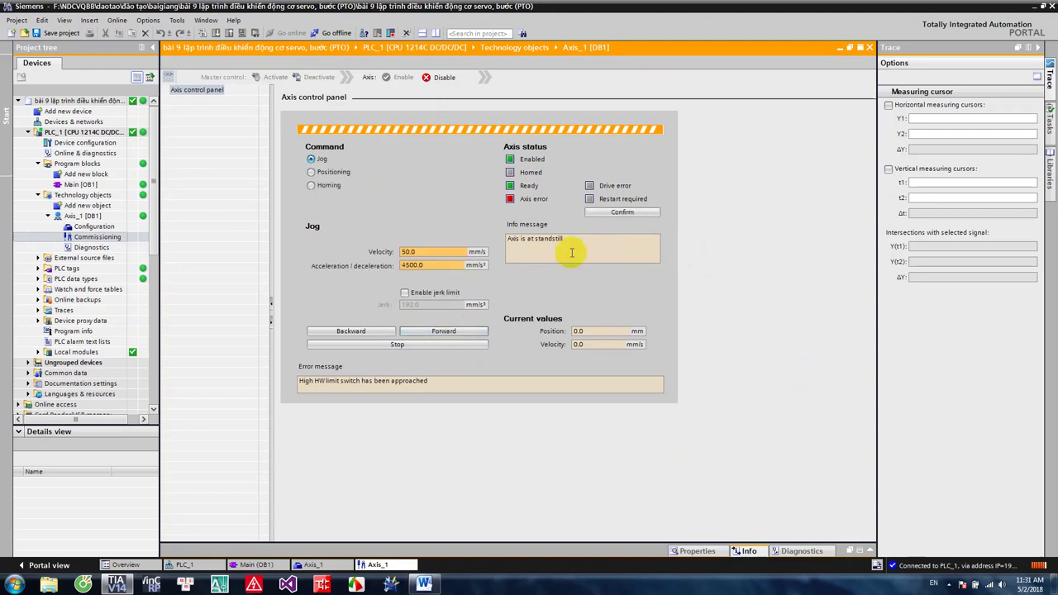
click(622, 213)
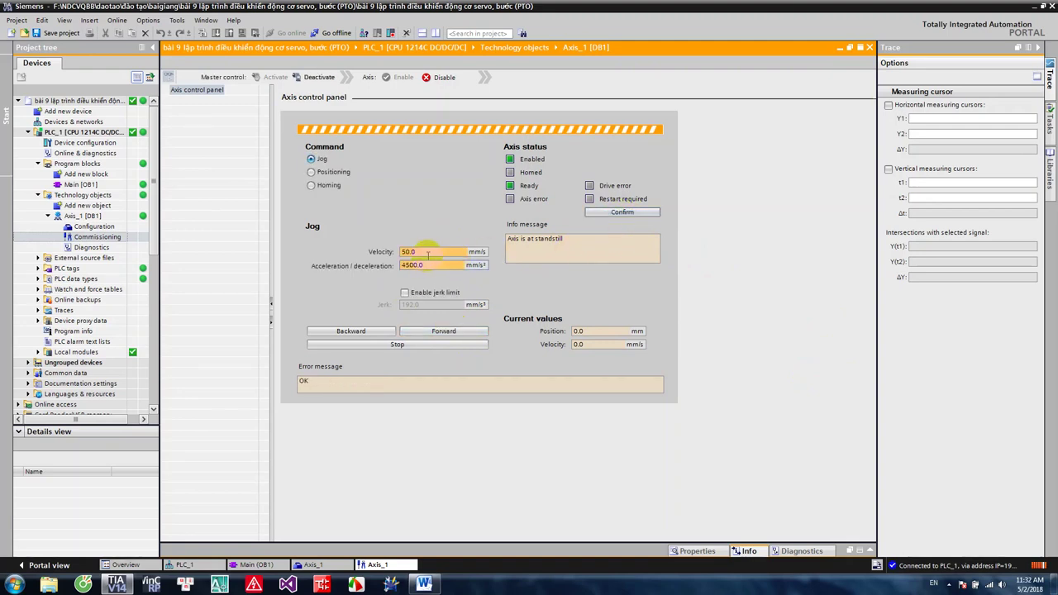
Set the jog velocity to 100 mm/s, try jogging the axis forward and acknowledge the axis error.
drag(429, 252, 364, 249)
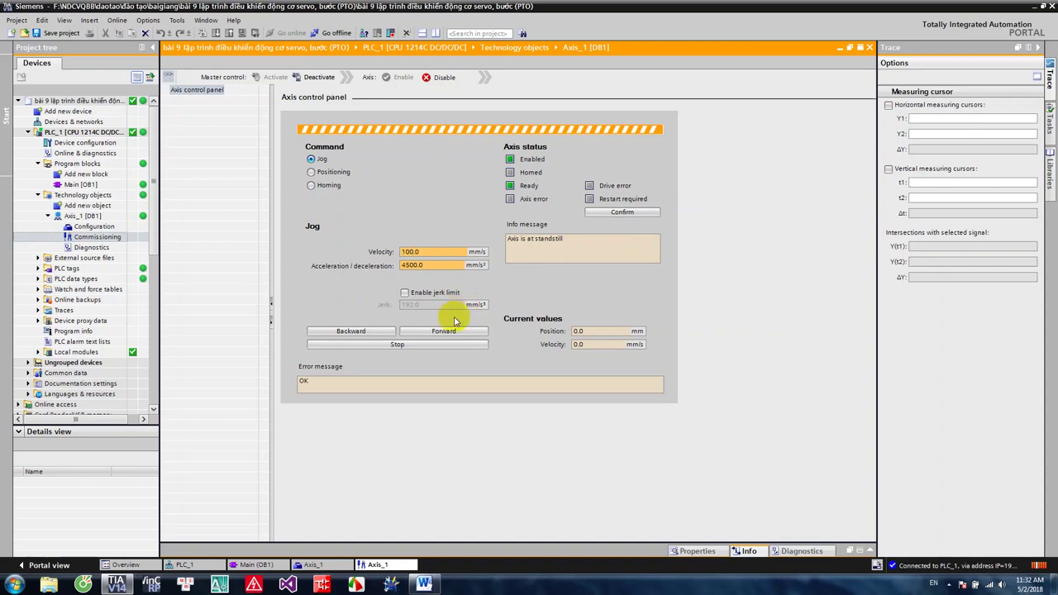
click(446, 331)
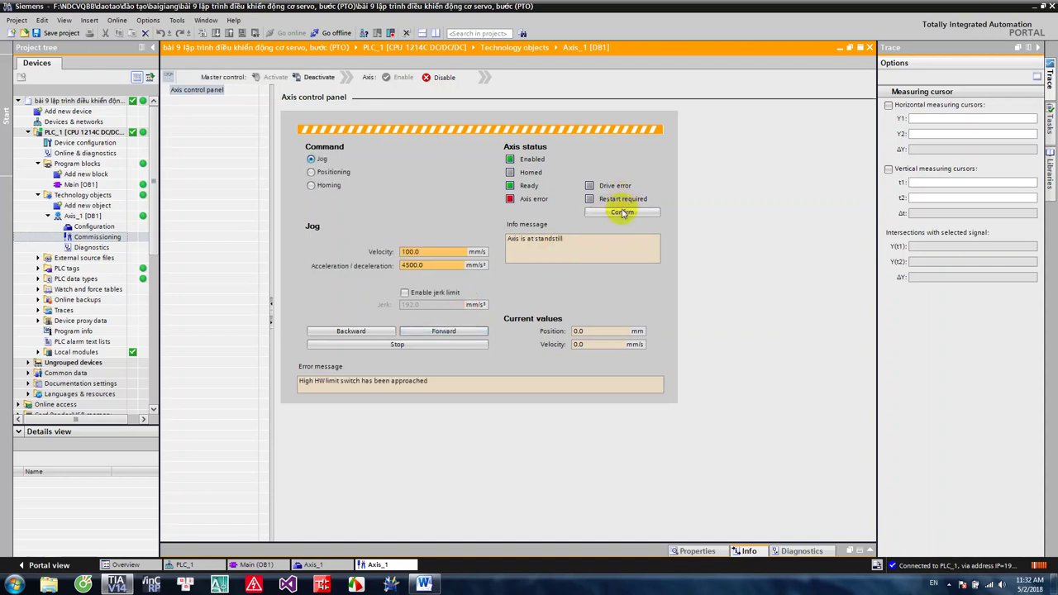
click(622, 213)
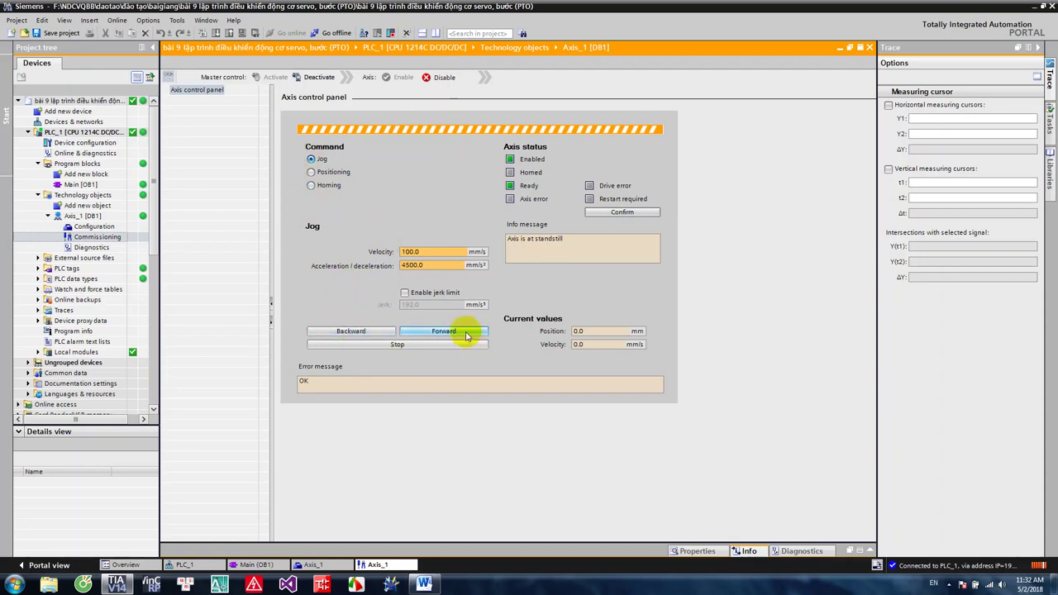
Switch the axis command to Positioning and set the target position / travel path to 1000 mm.
click(341, 173)
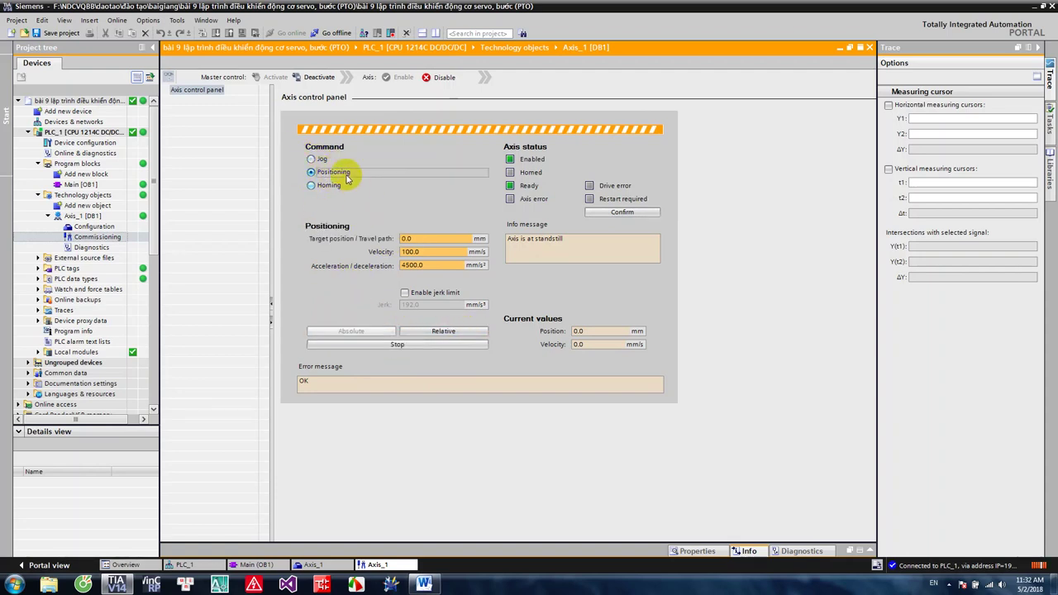
double_click(436, 237)
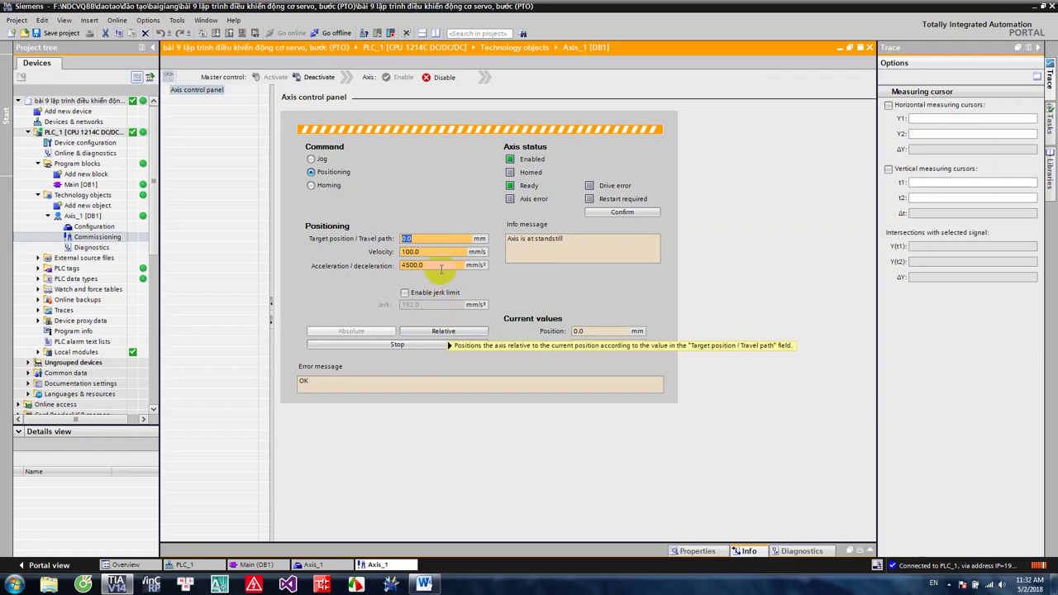
text(100)
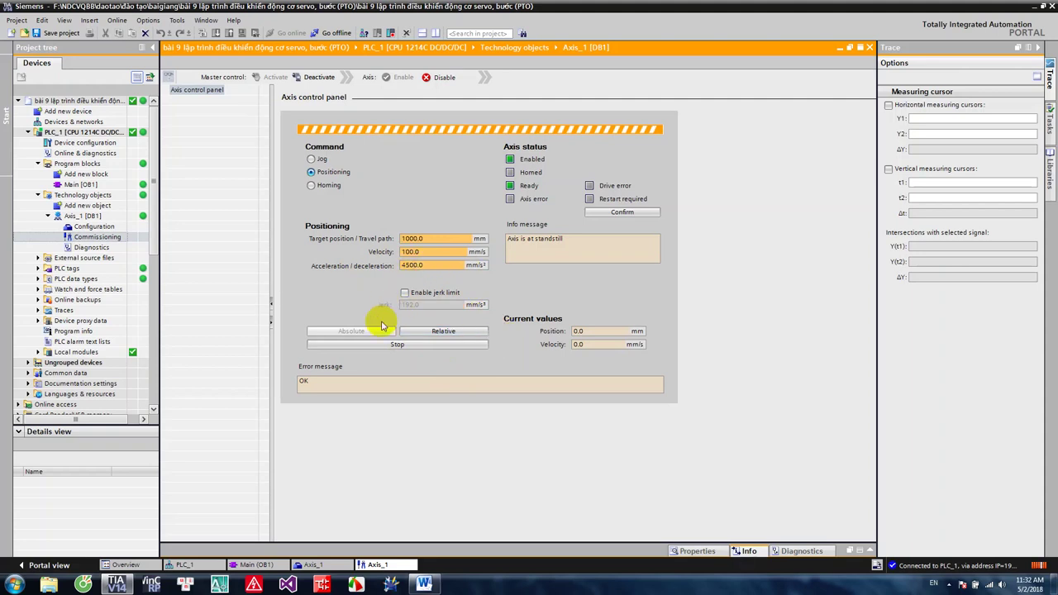
Show the Homing command, and examine the Active homing settings in Axis_1's configuration.
click(328, 187)
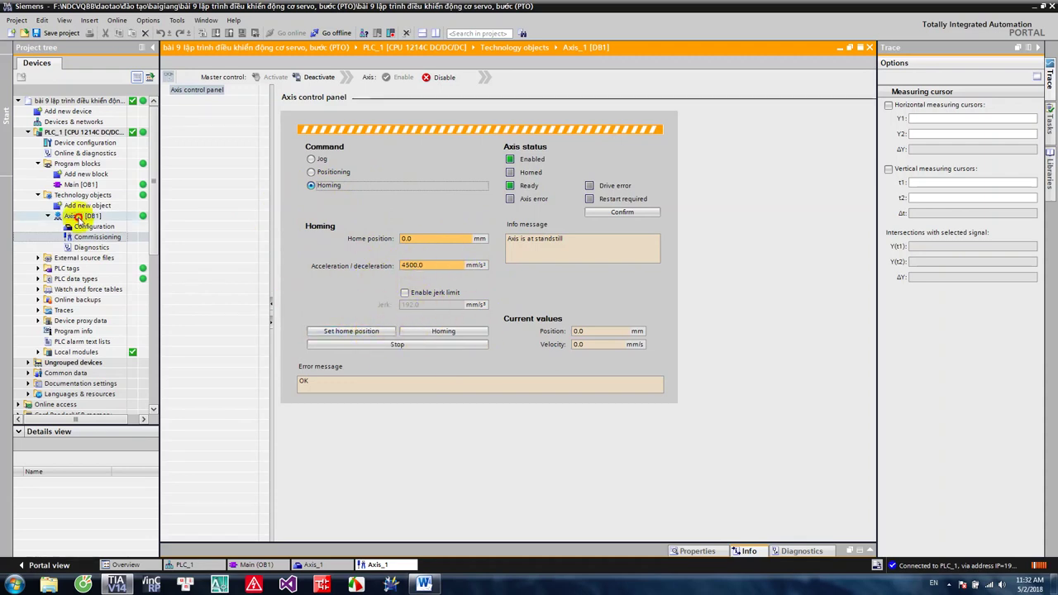
double_click(97, 227)
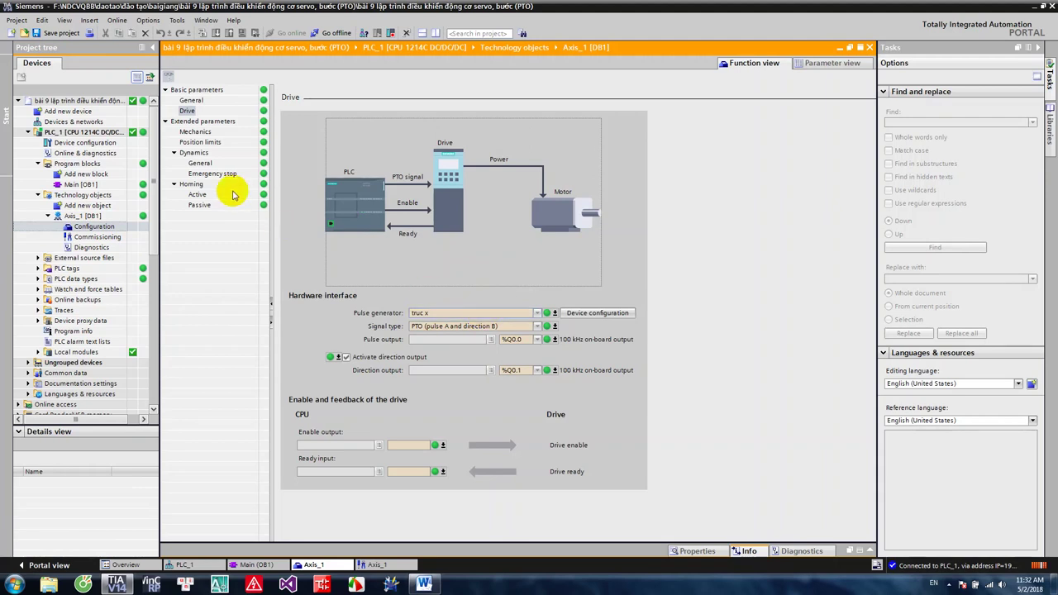
click(197, 194)
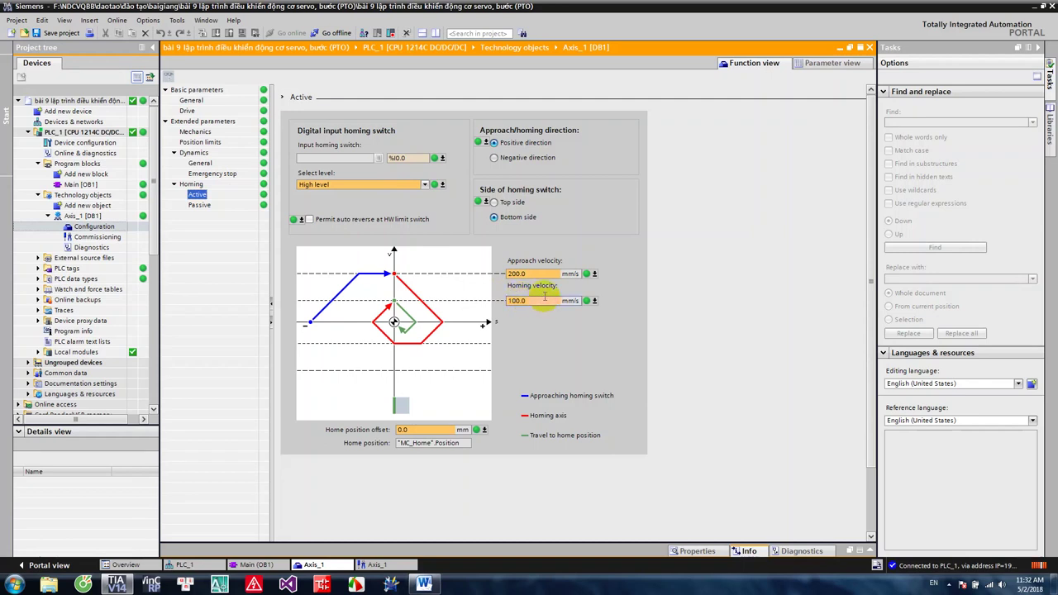
drag(154, 234, 150, 189)
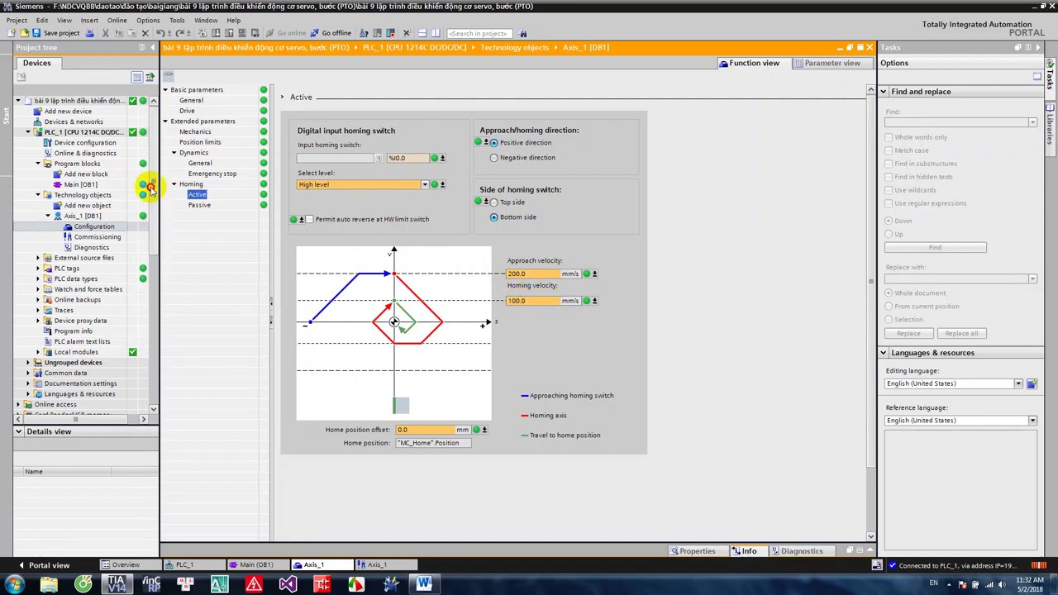
Open the Main [OB1] block and go offline, confirming despite Axis_1 being in manual mode.
click(80, 184)
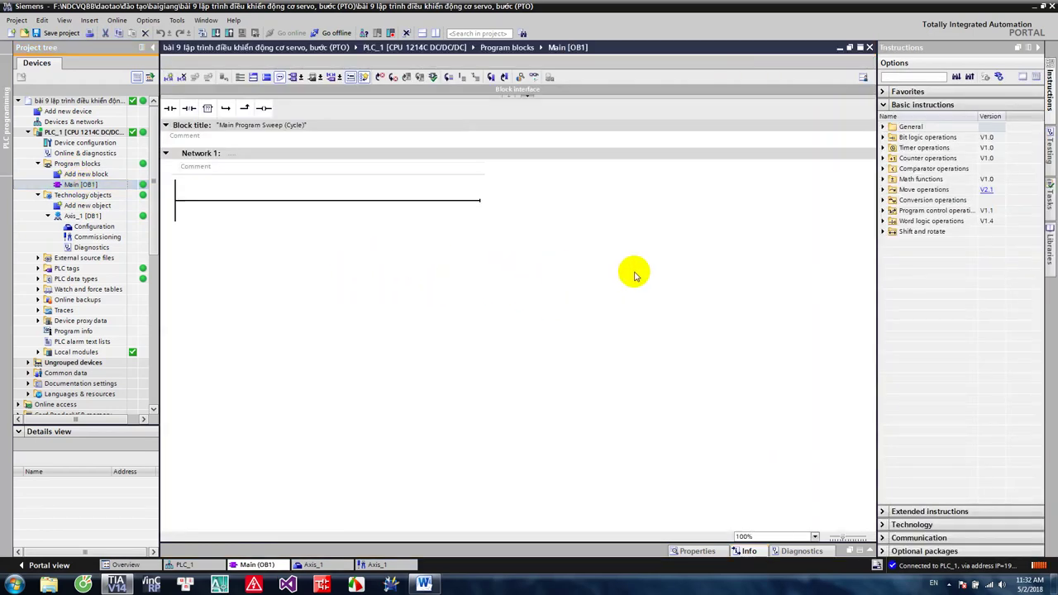
click(882, 105)
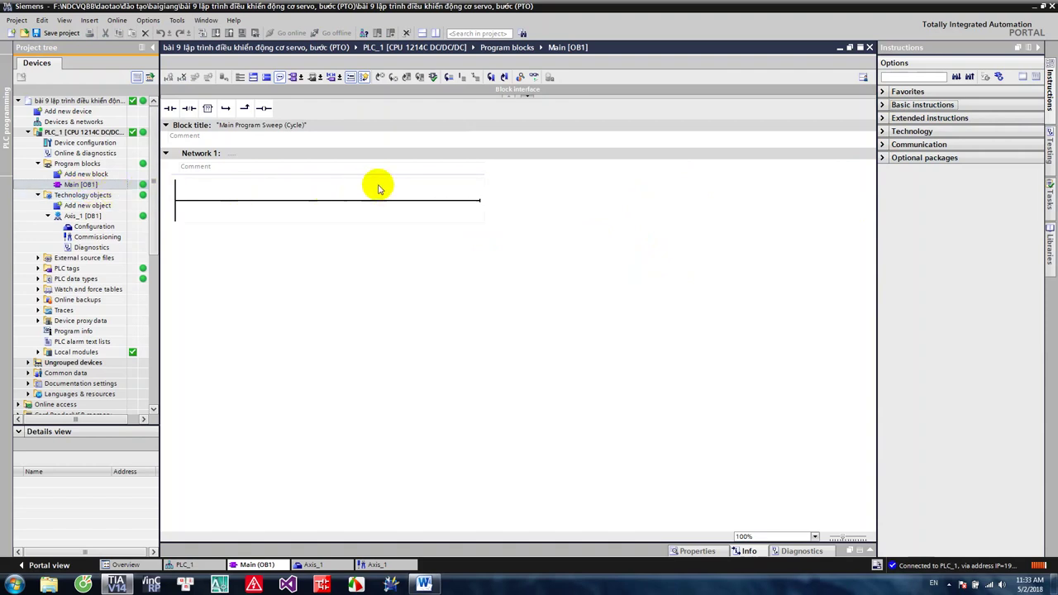
click(331, 33)
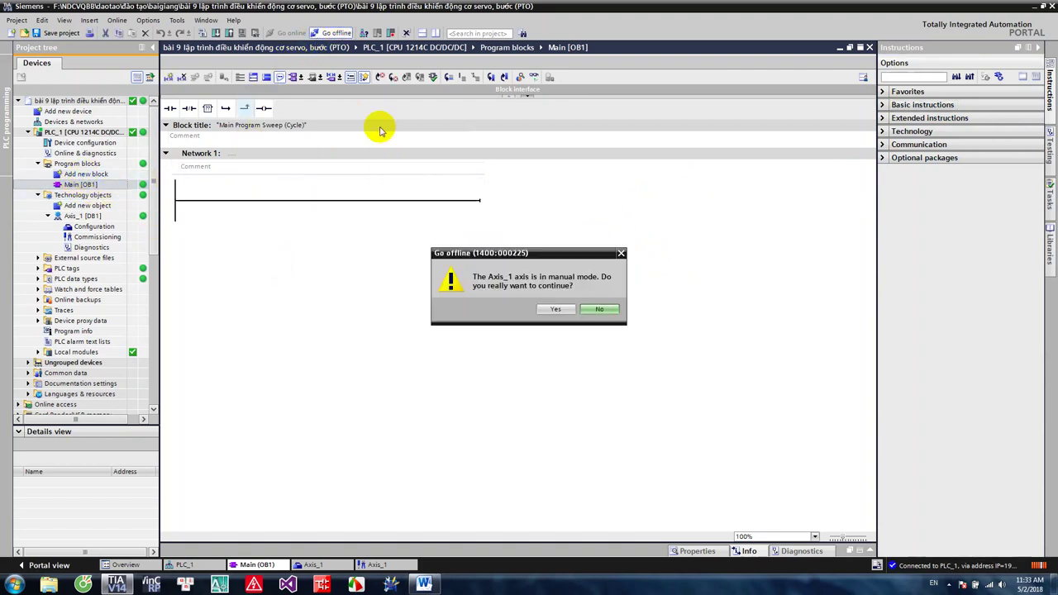
click(556, 308)
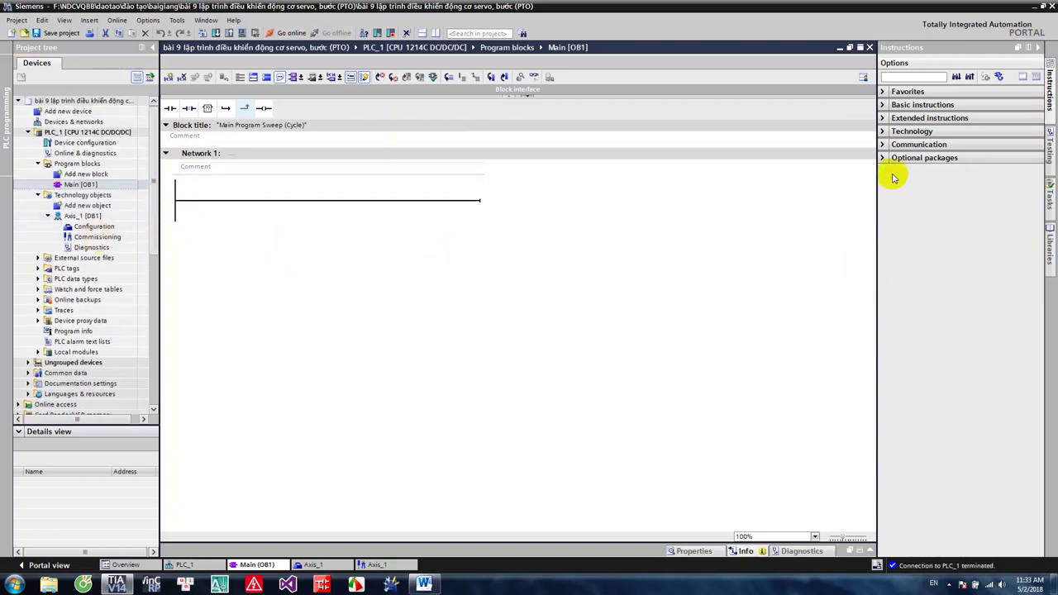
Expand the Motion Control group of the Technology instructions and look over its blocks, including MC_CommandTable.
click(882, 132)
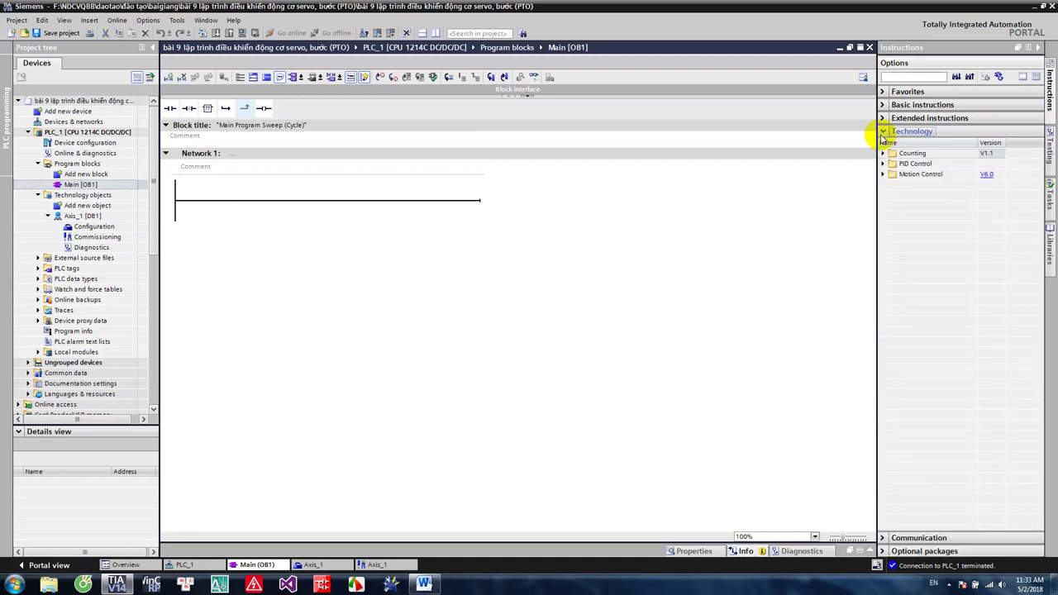
click(880, 175)
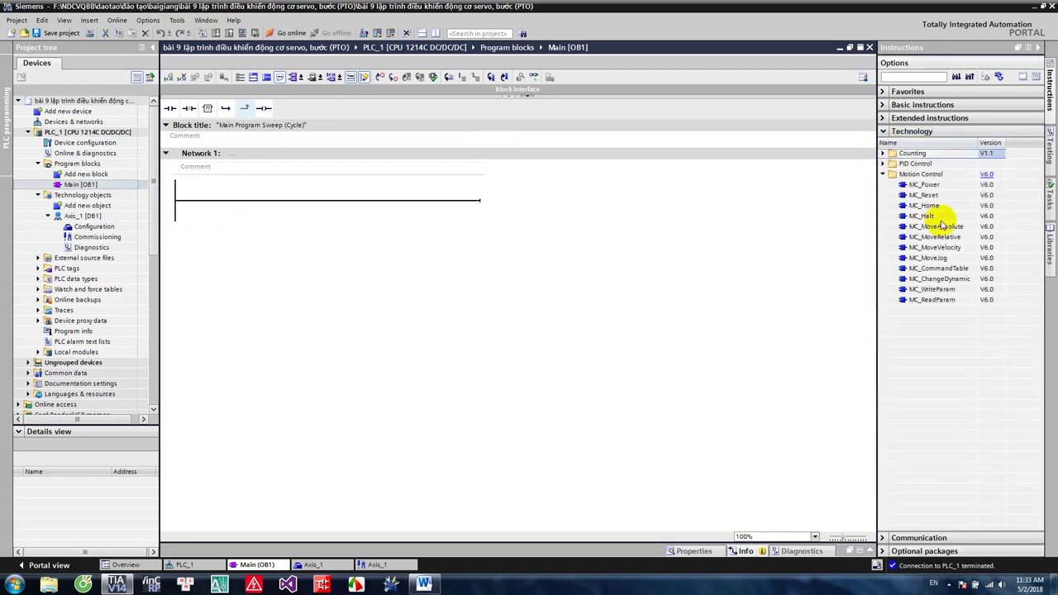
click(925, 176)
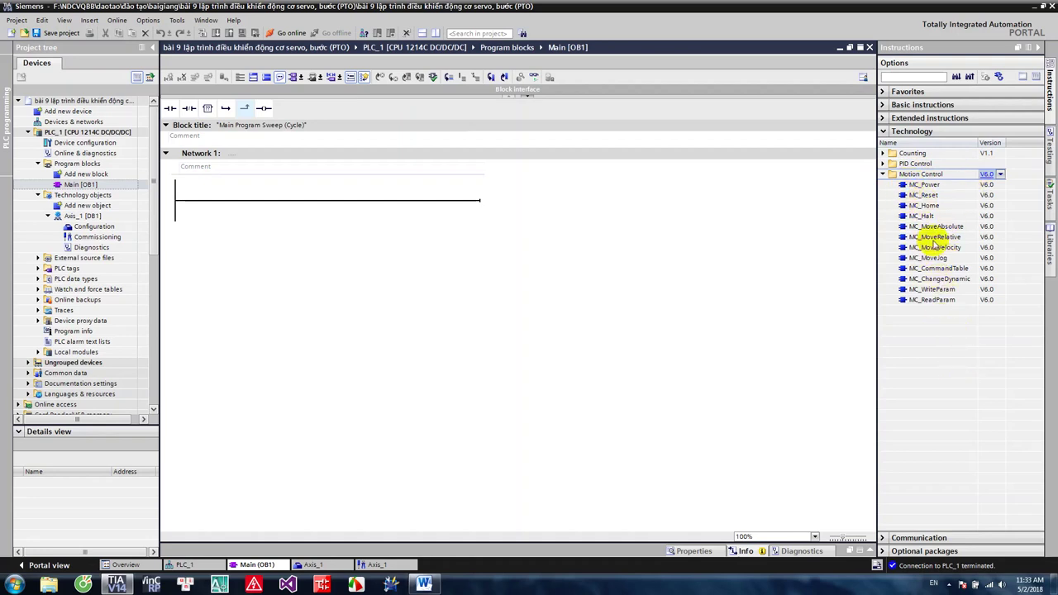
click(936, 269)
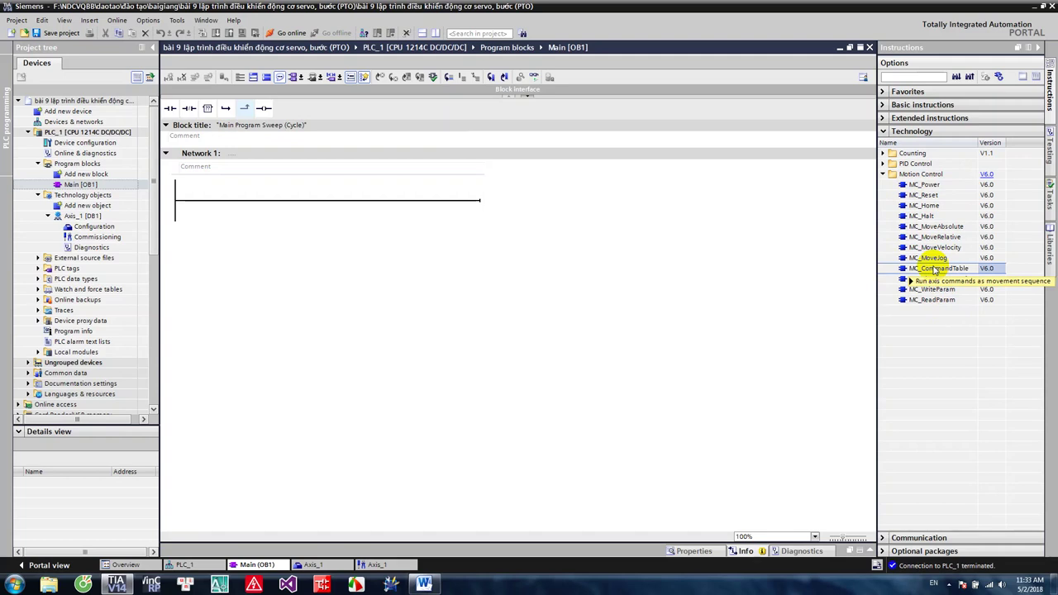
click(82, 204)
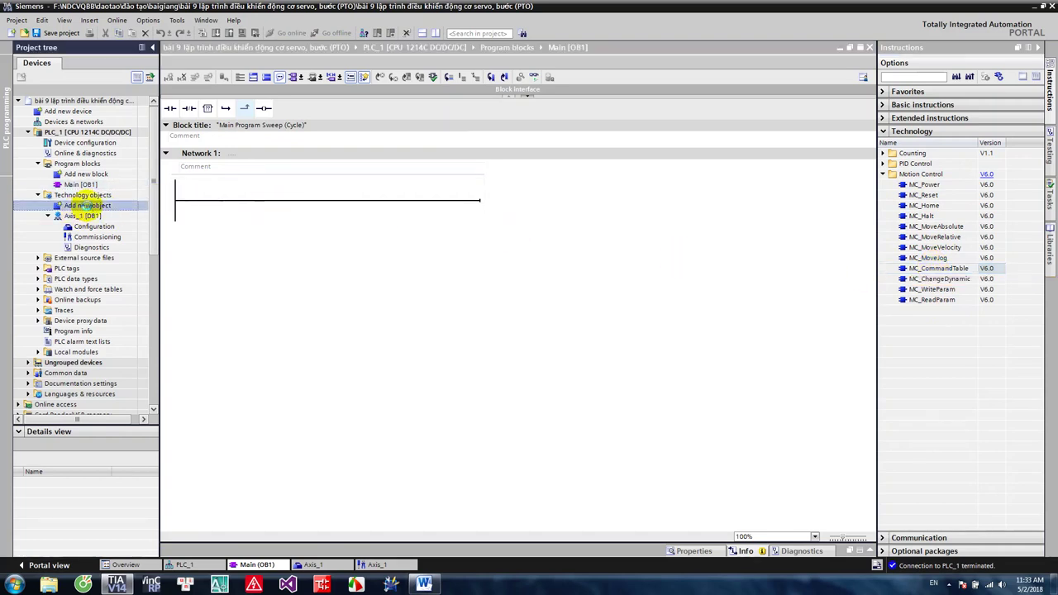
double_click(83, 205)
click(506, 232)
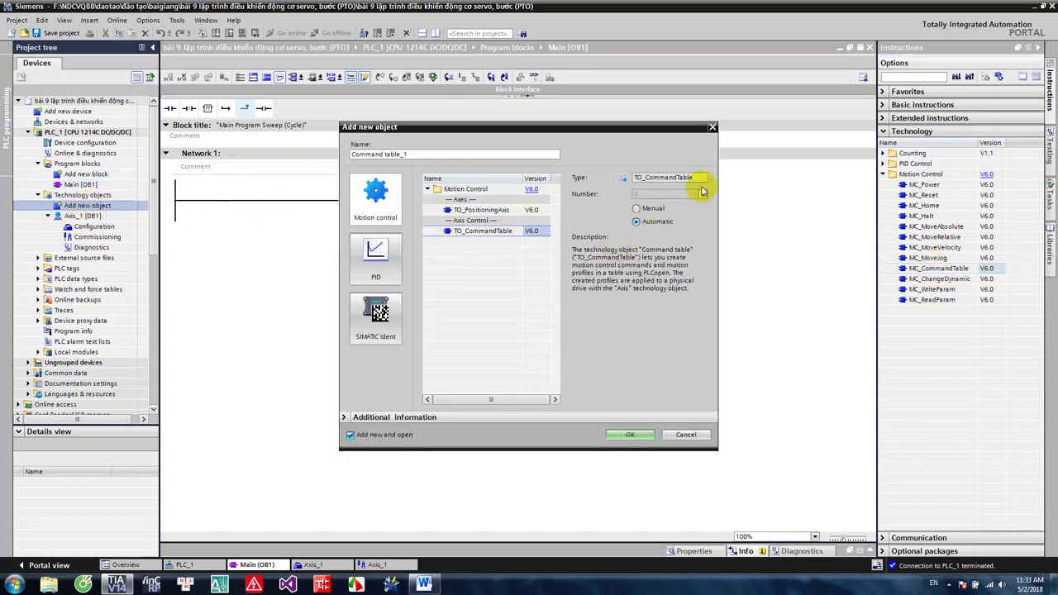
click(712, 126)
Insert an MC_Power block with its instance data block in Network 1 and assign Axis_1 to its Axis input.
click(926, 185)
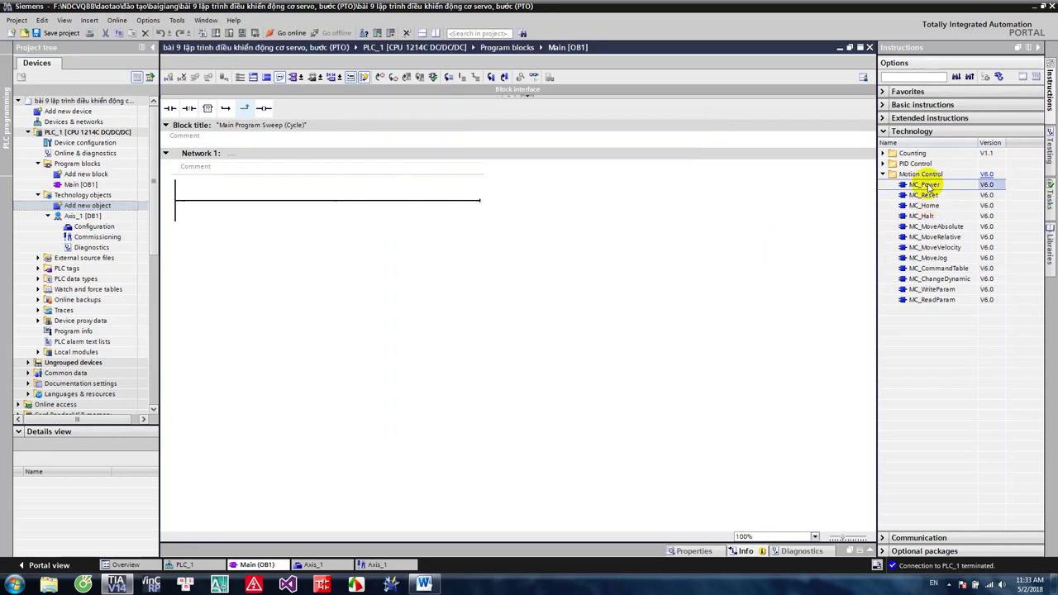
mouse_move(925, 185)
mouse_down()
mouse_move(354, 184)
mouse_move(328, 201)
mouse_move(340, 207)
mouse_up()
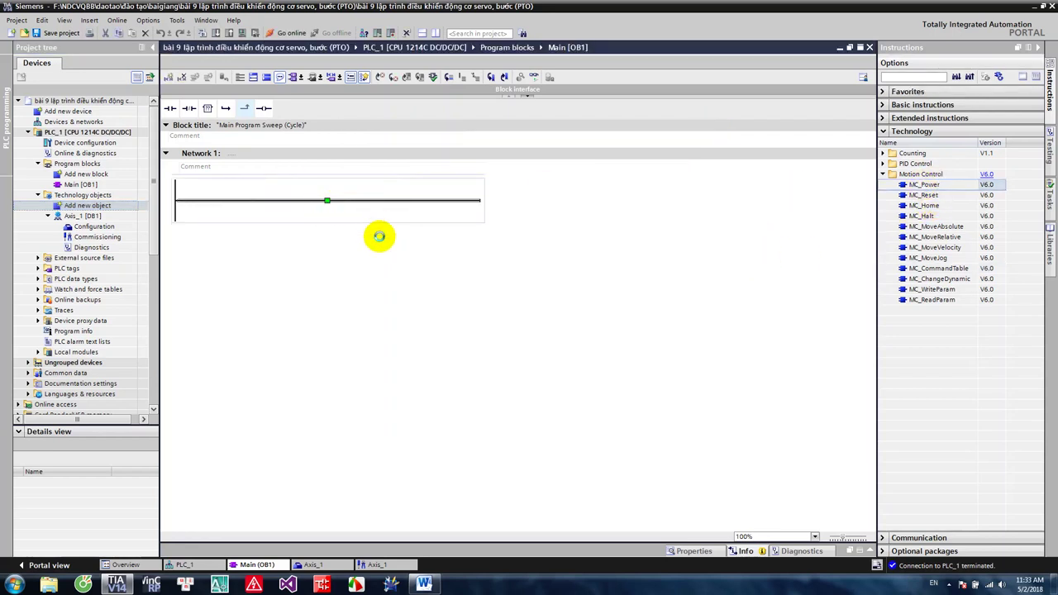
click(619, 383)
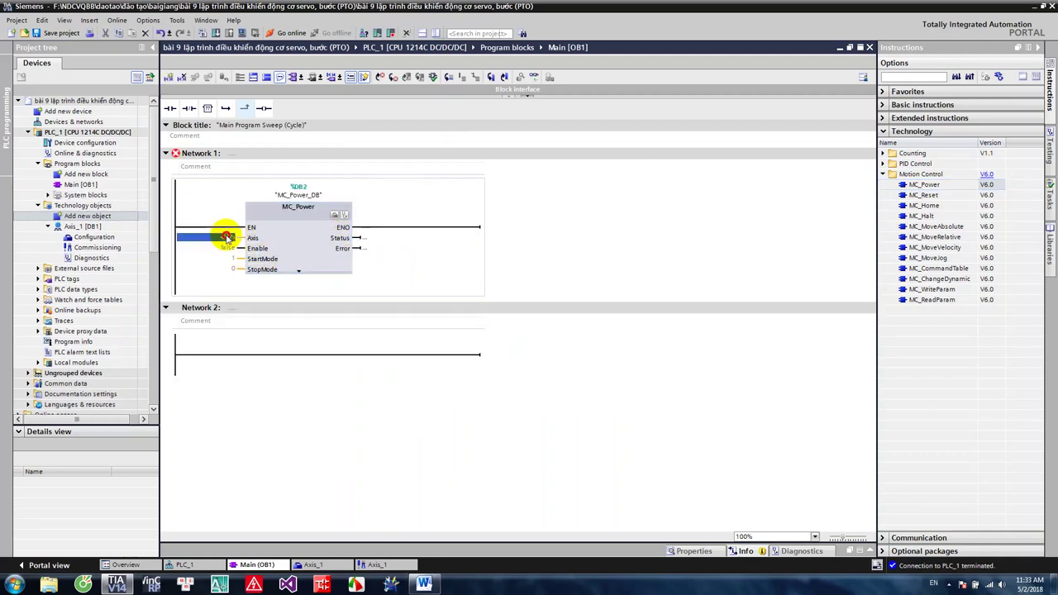
click(243, 239)
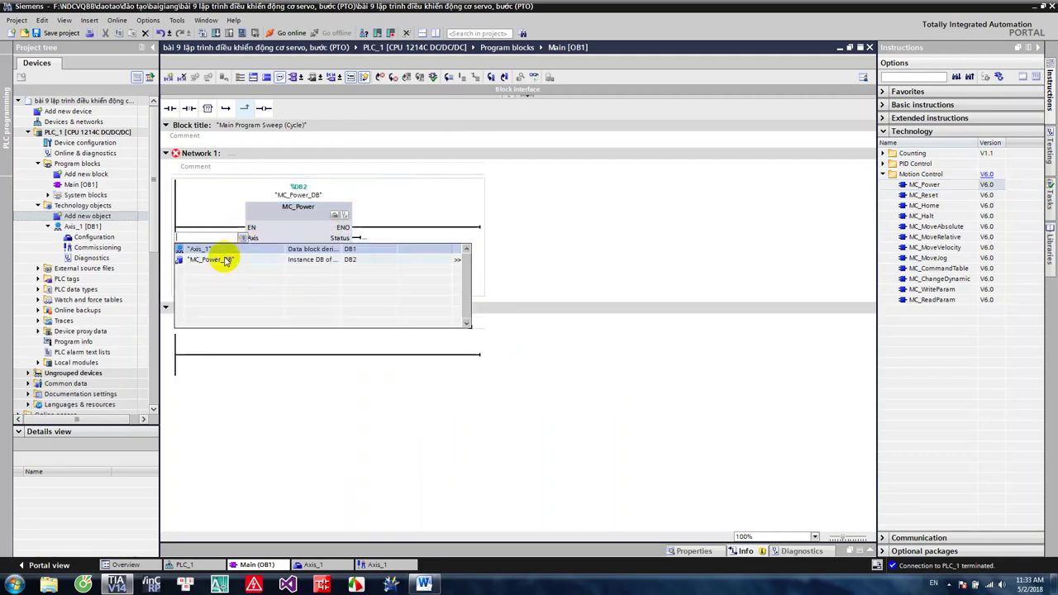
click(221, 248)
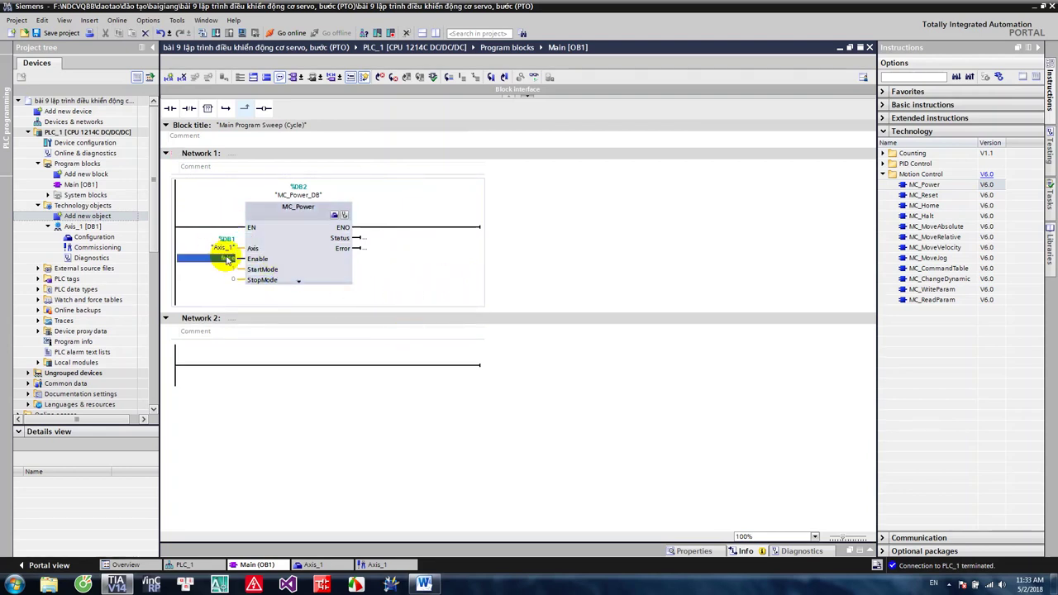
Add a normally open contact at MC_Power's Enable input and define its tag "run" as a Bool in Global Memory.
click(169, 107)
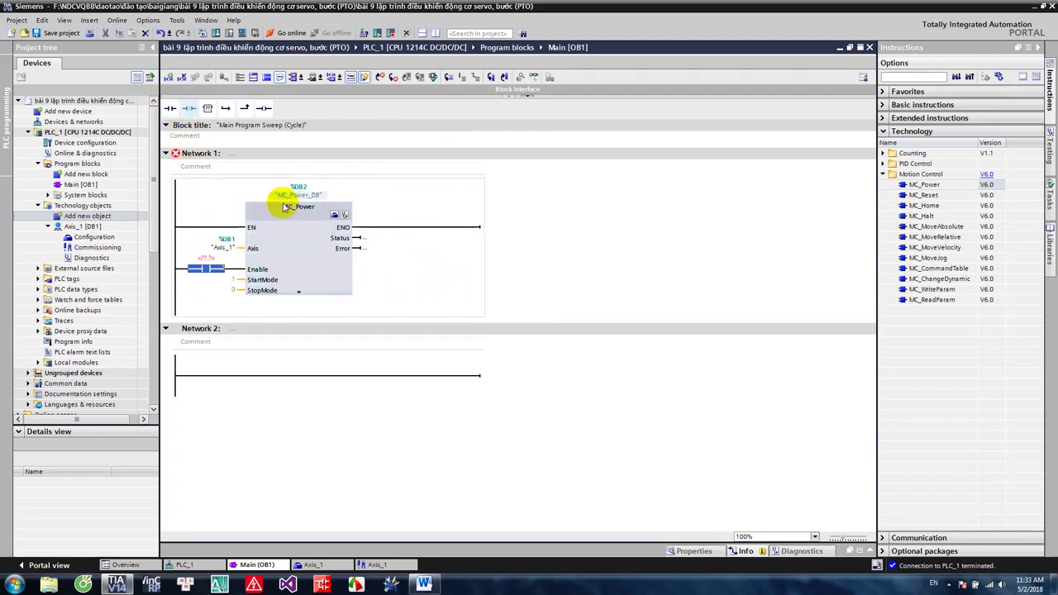
click(206, 266)
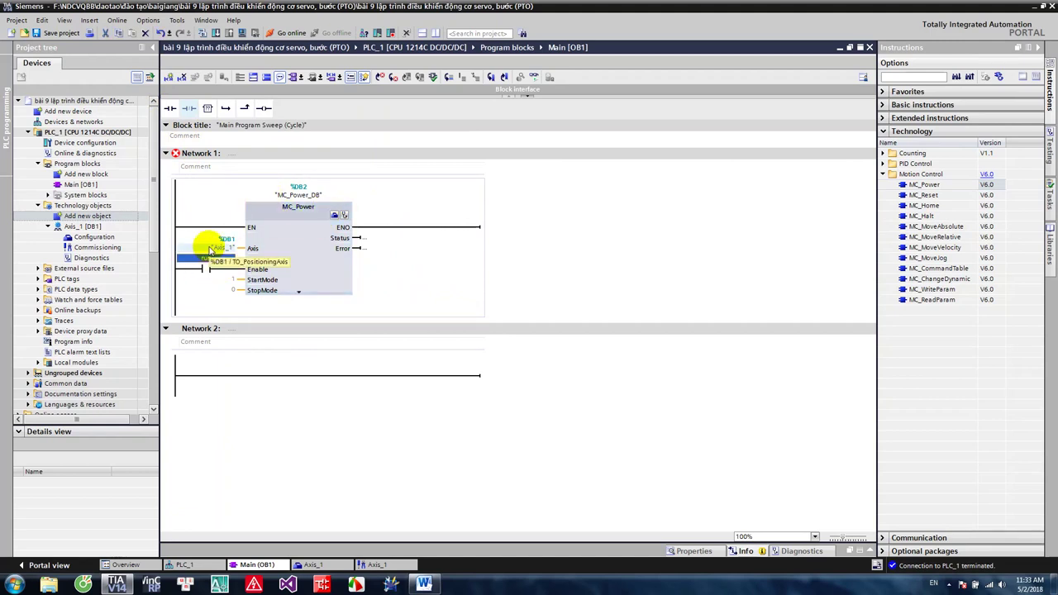
right_click(207, 258)
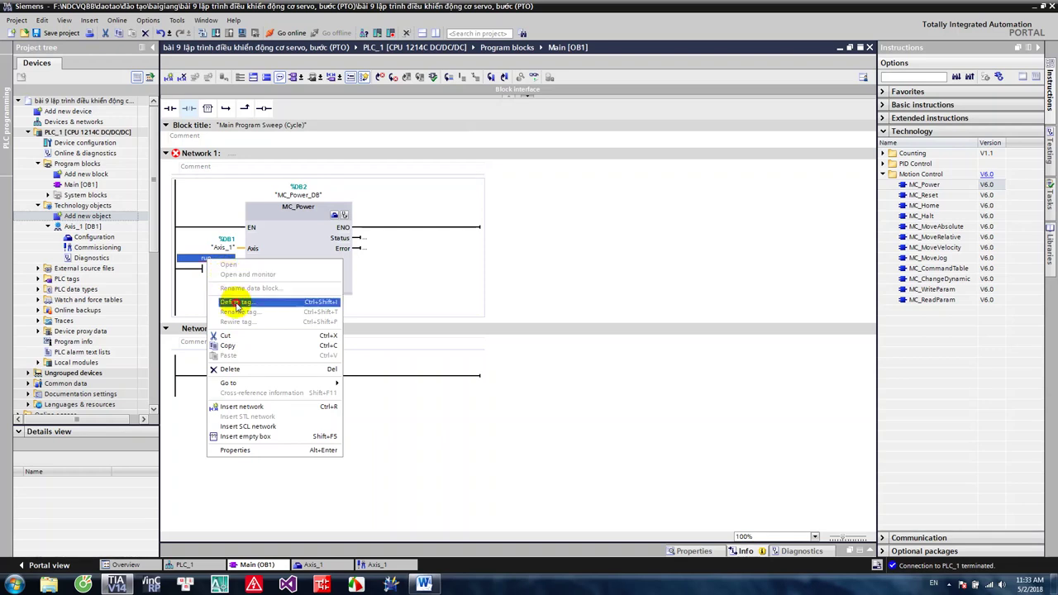
click(236, 302)
click(302, 290)
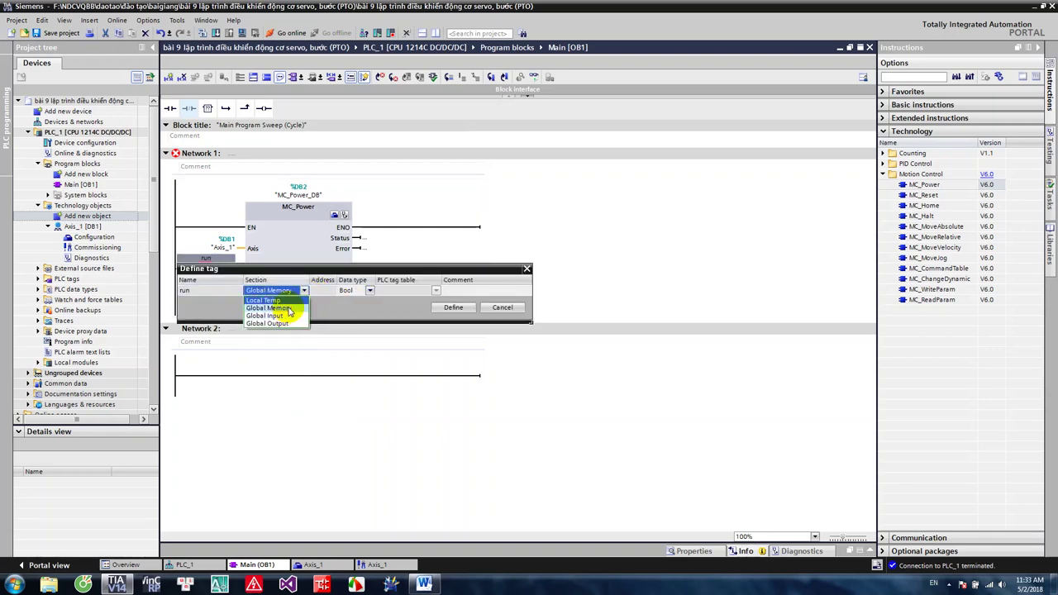
click(287, 308)
click(453, 306)
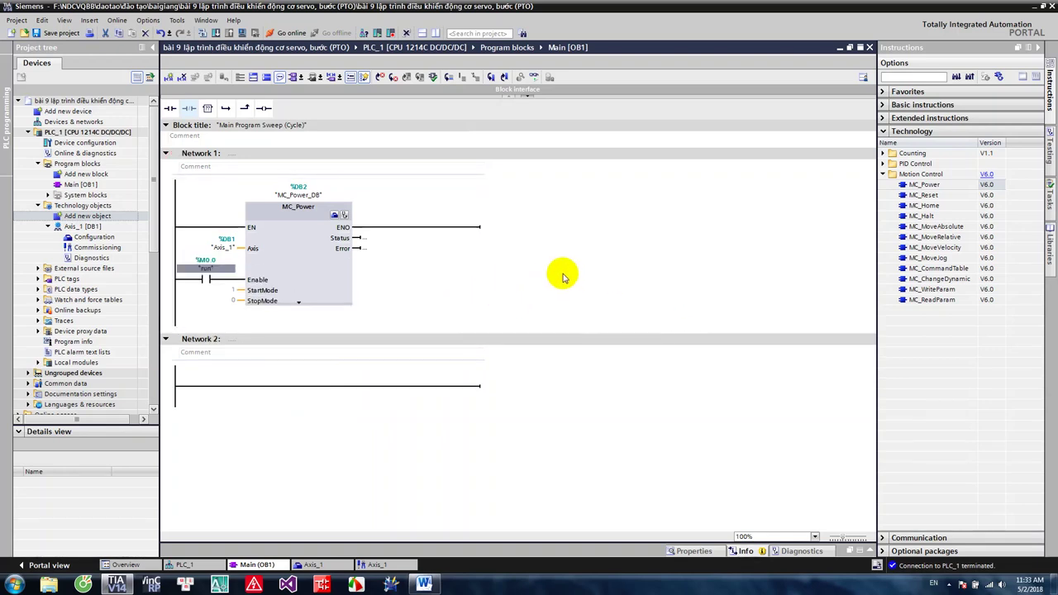
Select the MC_Home instruction in the Motion Control group.
click(926, 206)
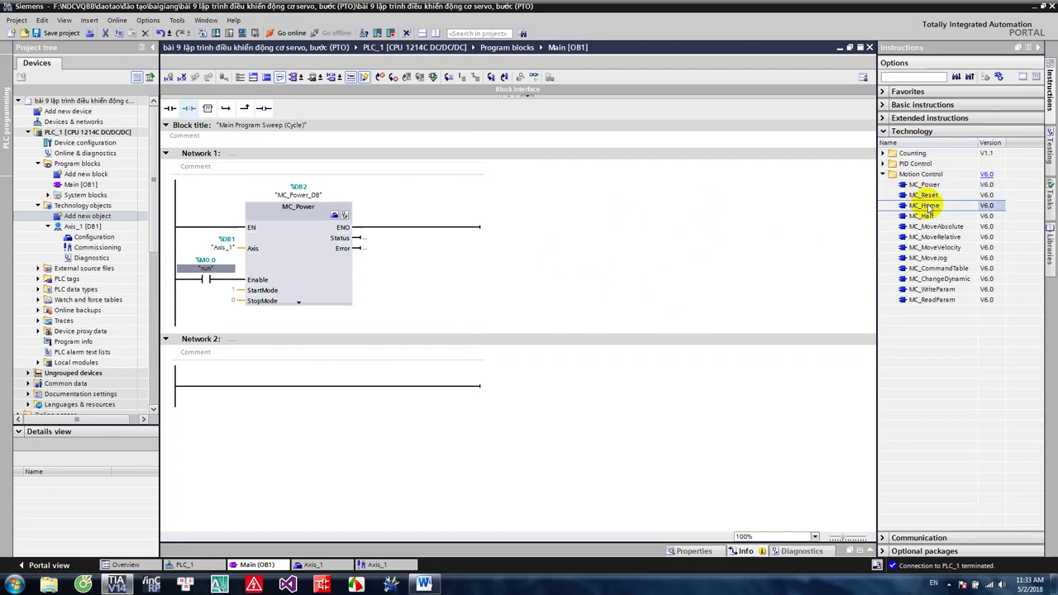